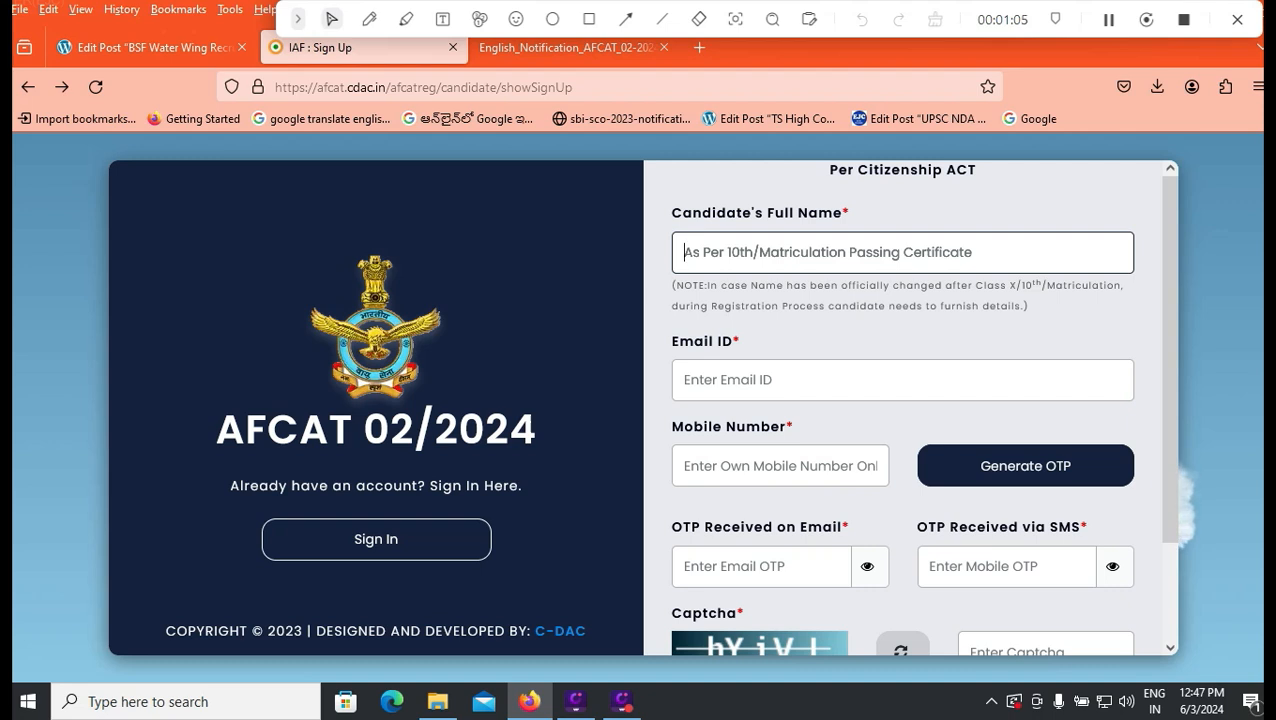
Step: Submit the candidate sign-up form for AFCAT 02/2024 and close the confirmation
scroll(903, 400, "down", 2)
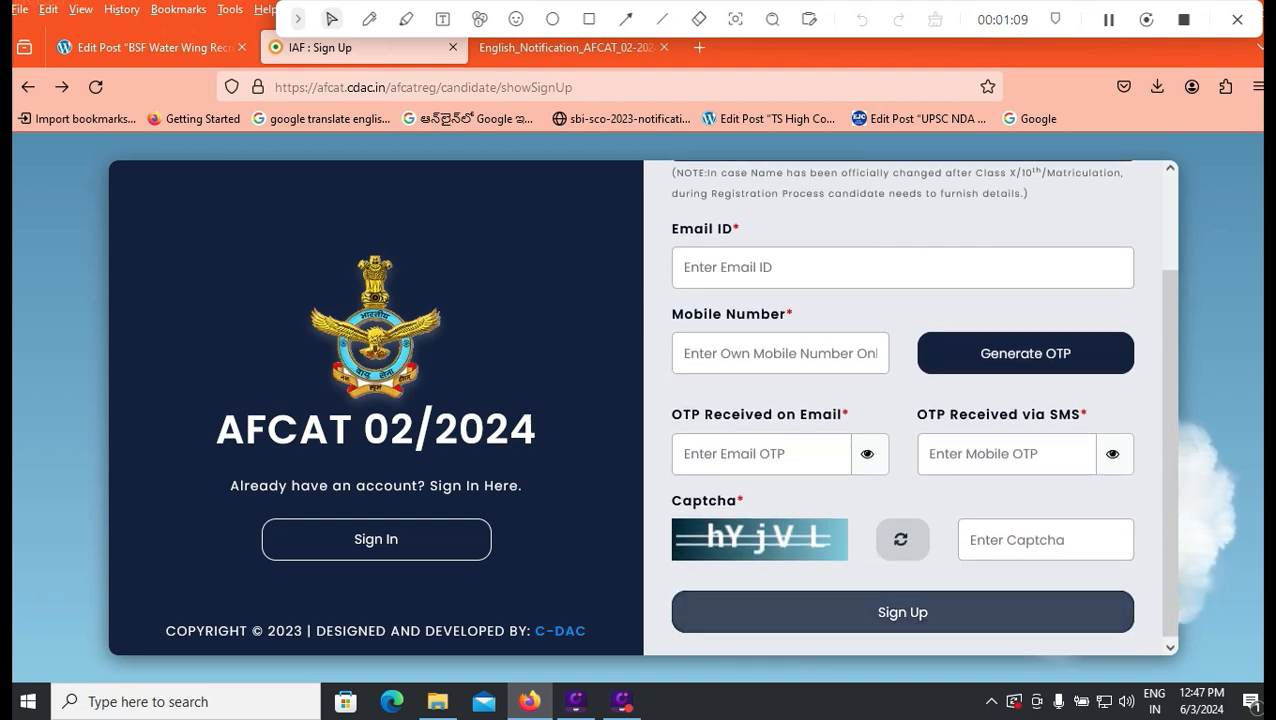
left_click(903, 612)
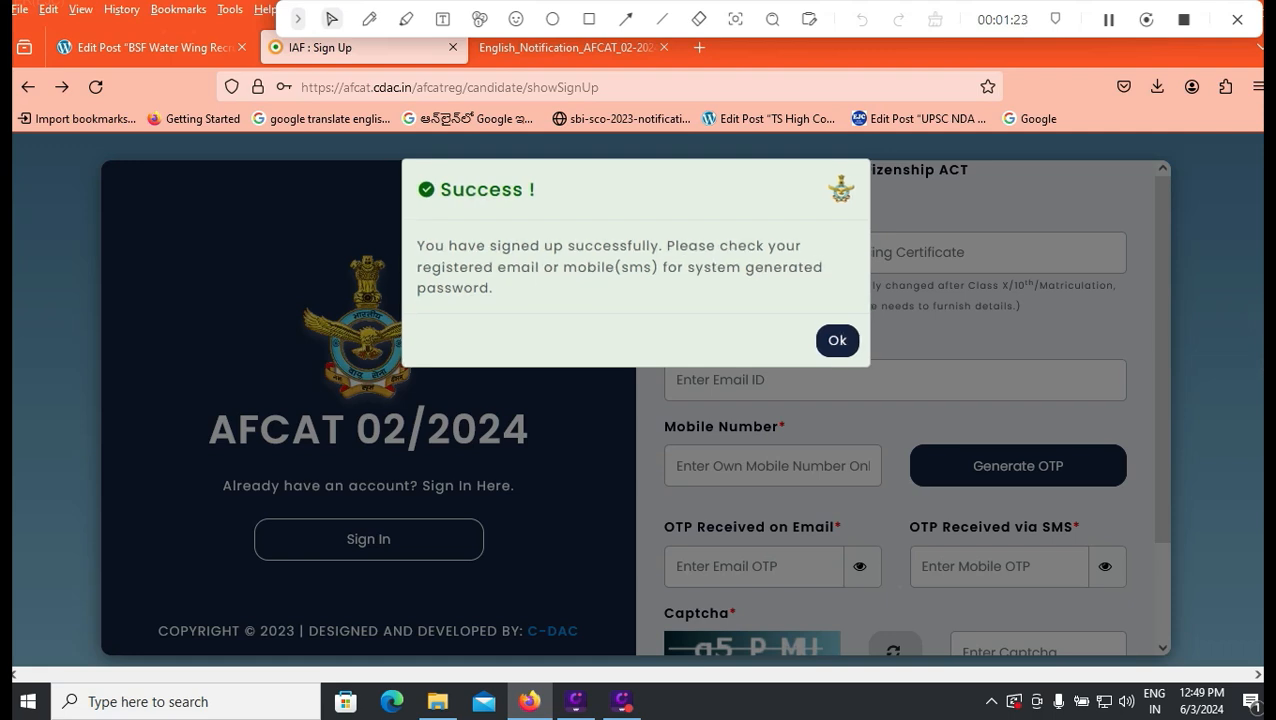
left_click(837, 340)
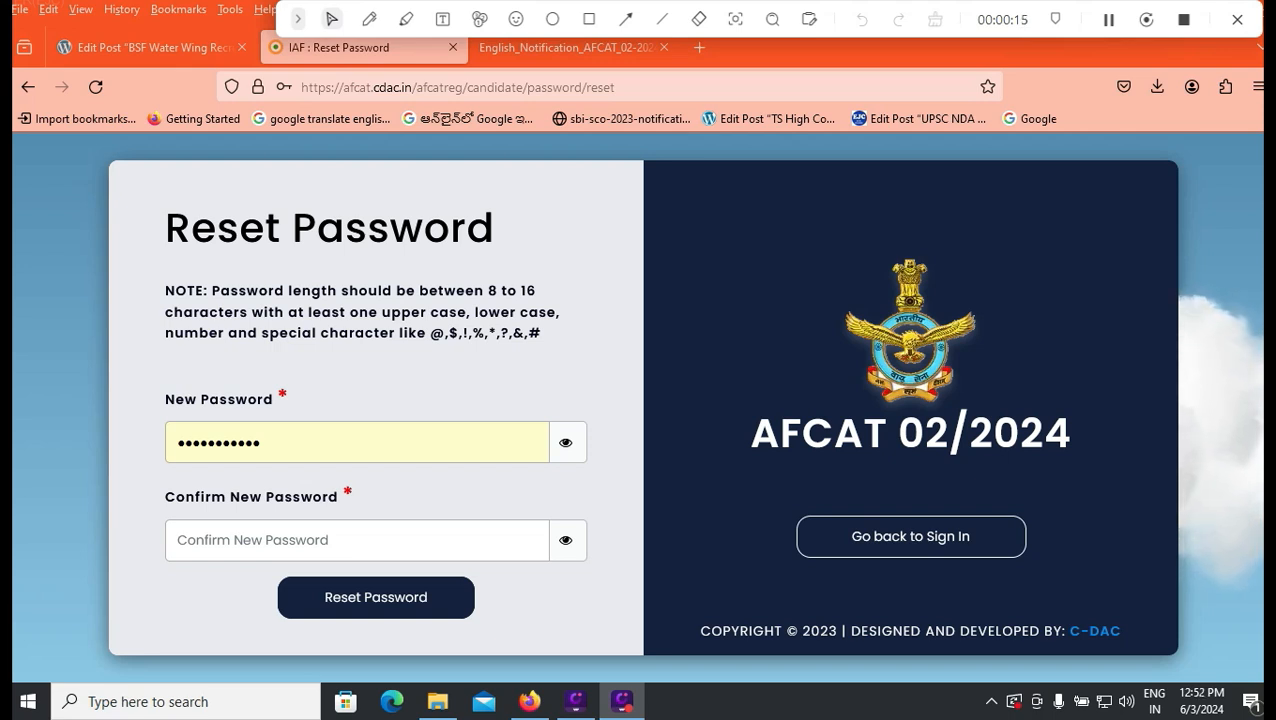
Step: Check the new password's character requirements and complete the account password reset
left_click_drag(430, 333, 528, 333)
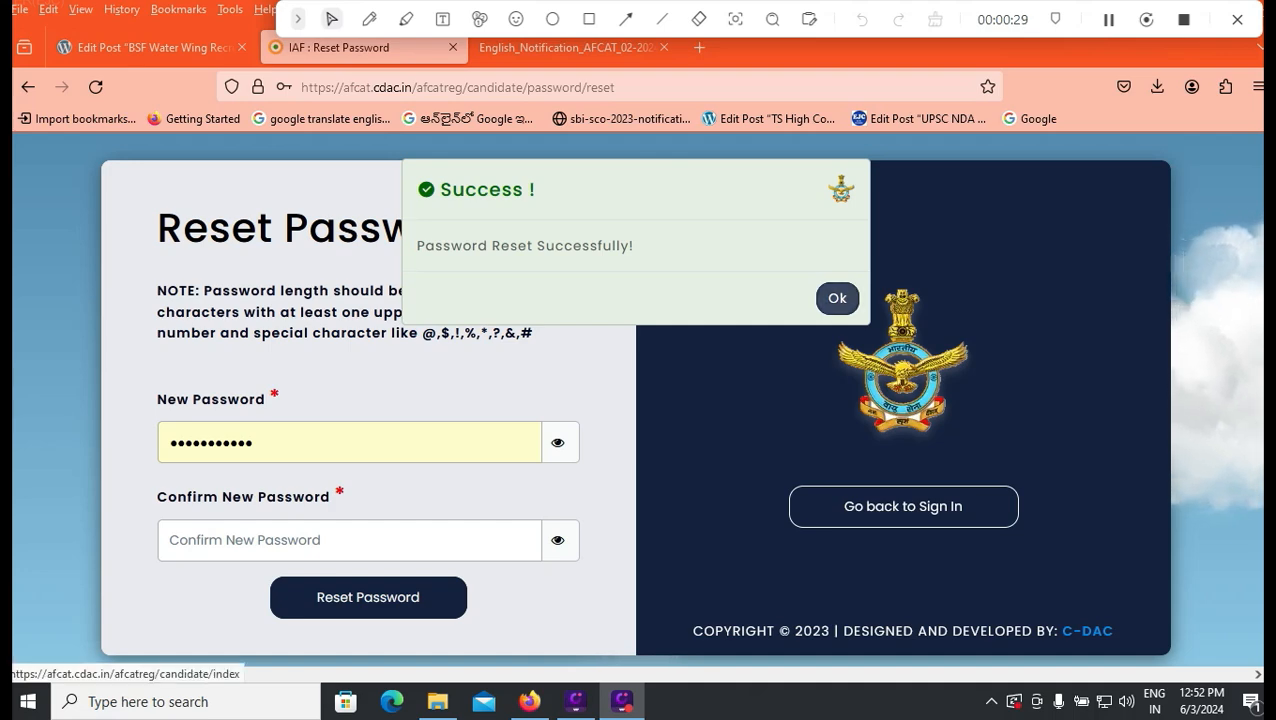
left_click(837, 298)
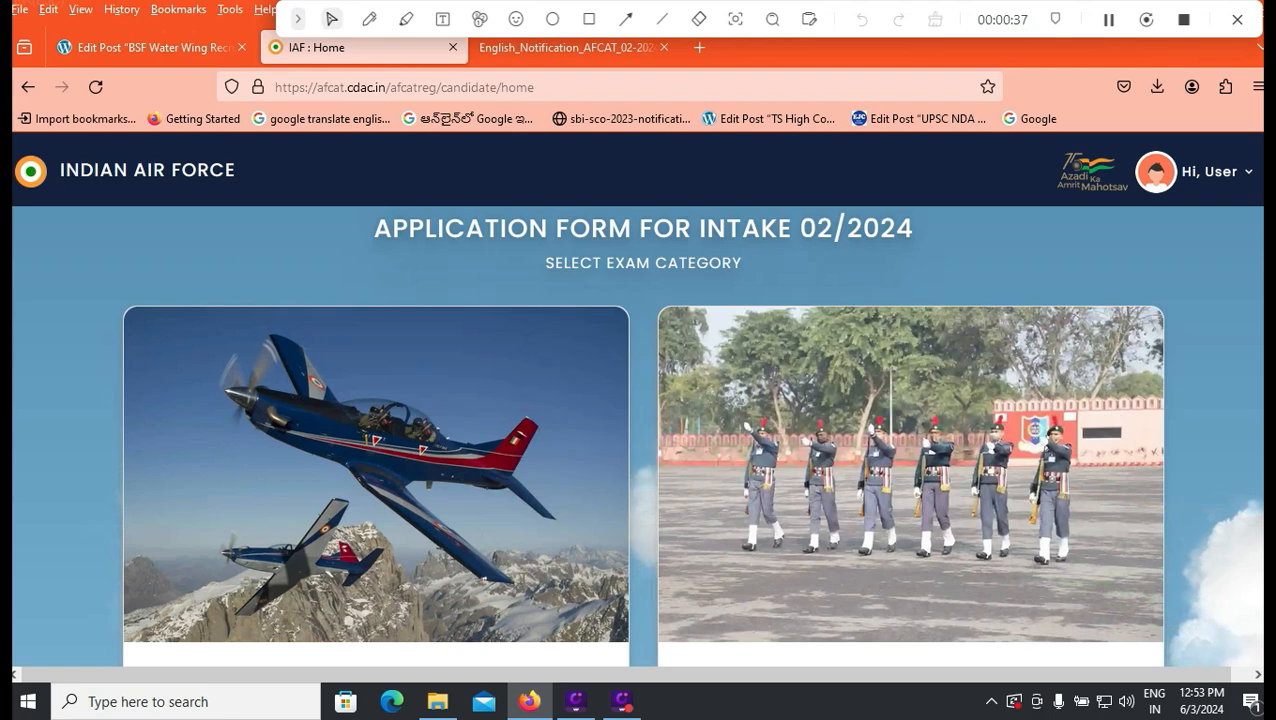
Step: Choose the Air Force Common Admission Online Test (AFCAT) exam category and review the guidelines for filling in the application form
scroll(643, 440, "down", 1)
scroll(643, 440, "down", 3)
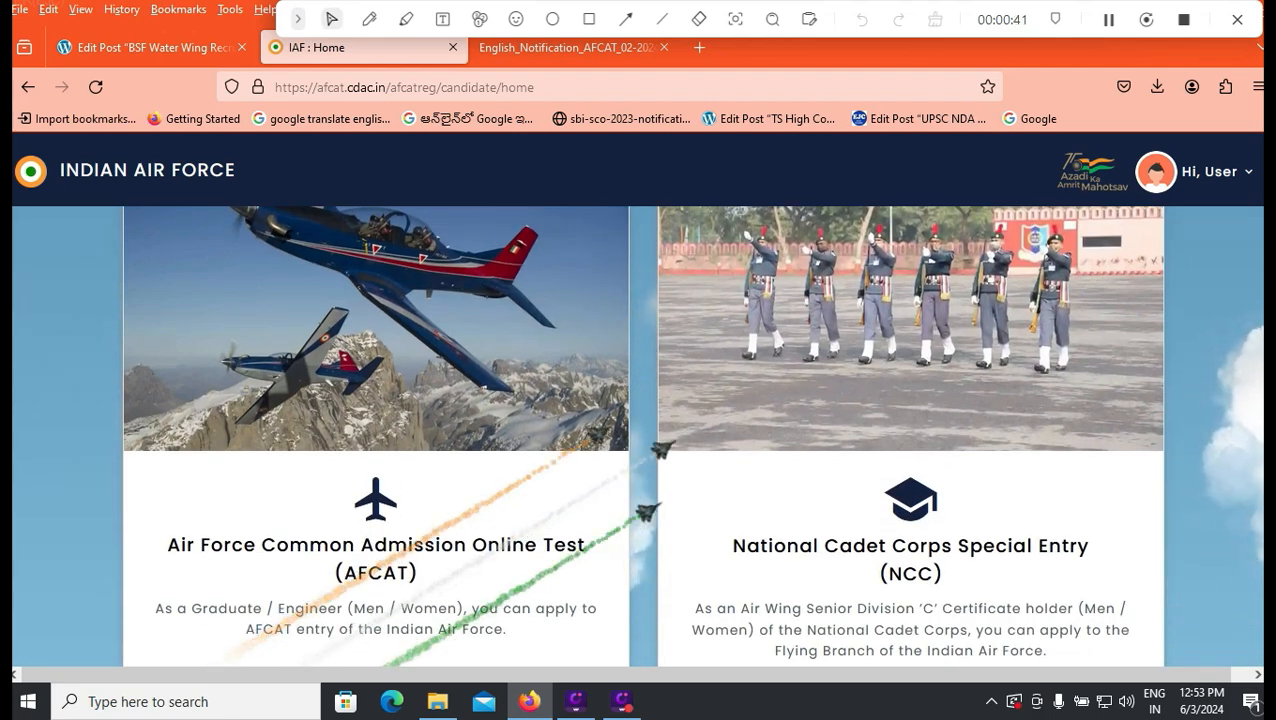
scroll(643, 440, "down", 2)
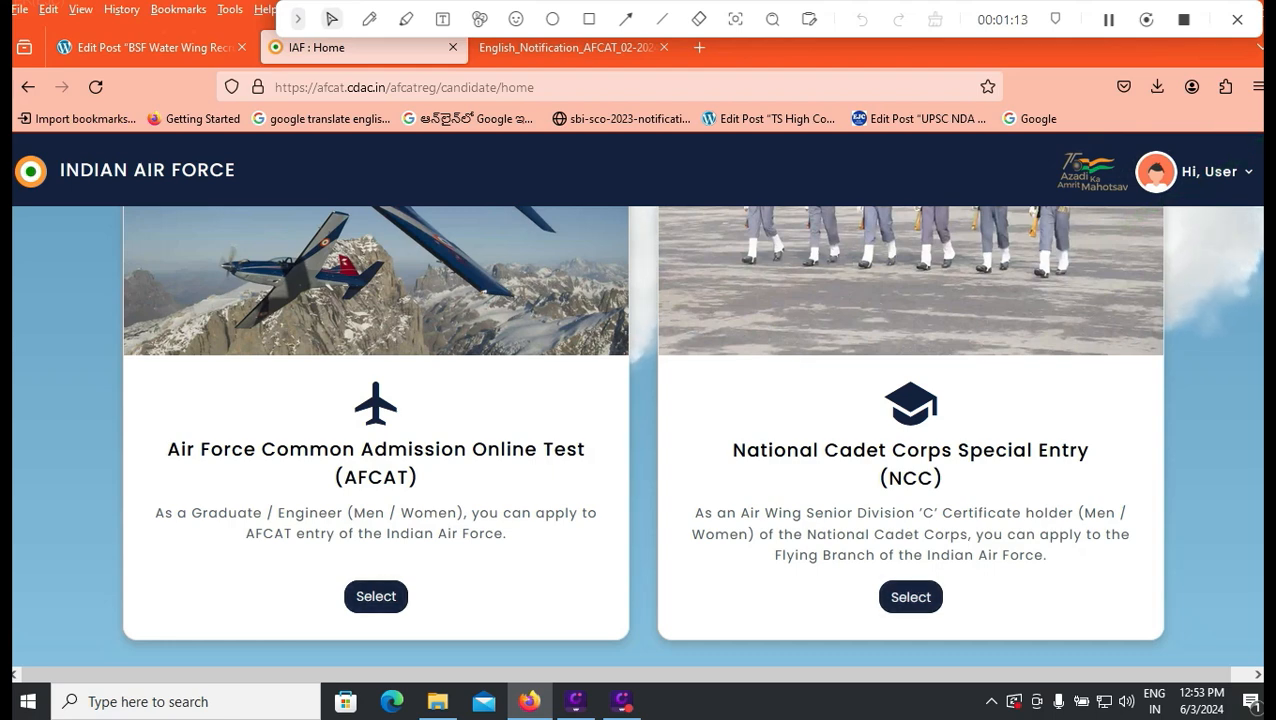
scroll(376, 596, "down", 2)
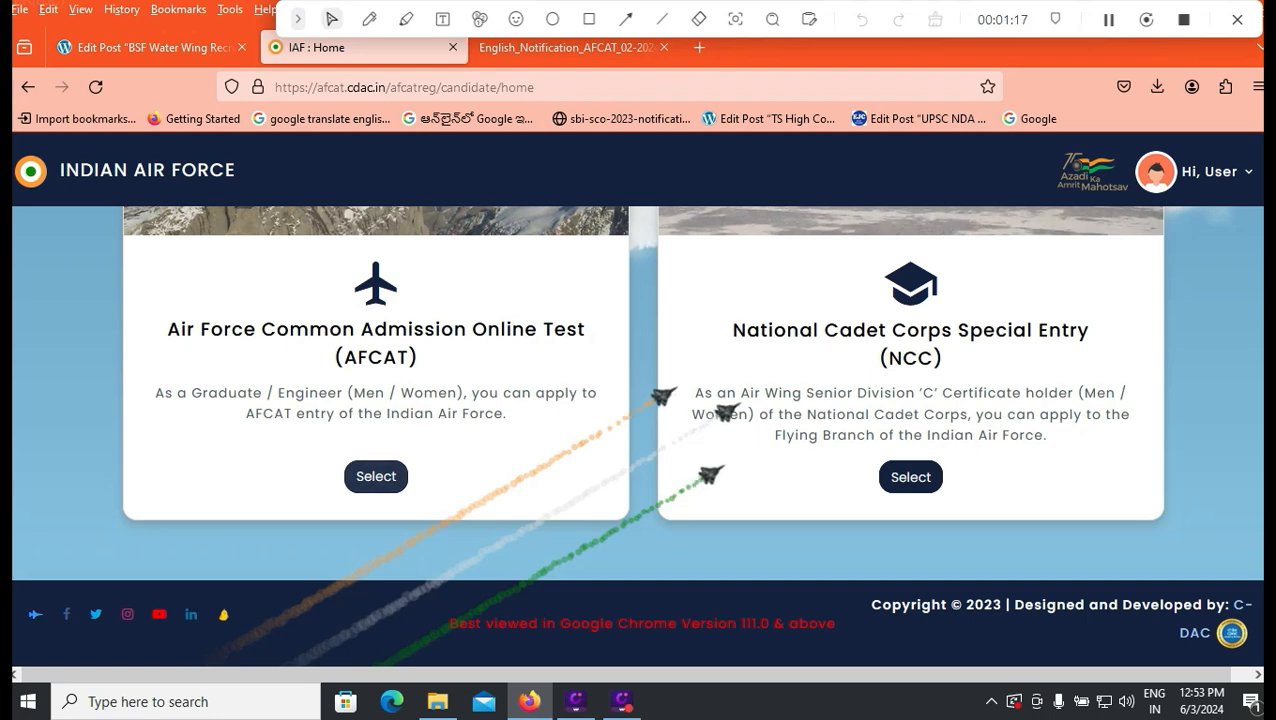
left_click(376, 476)
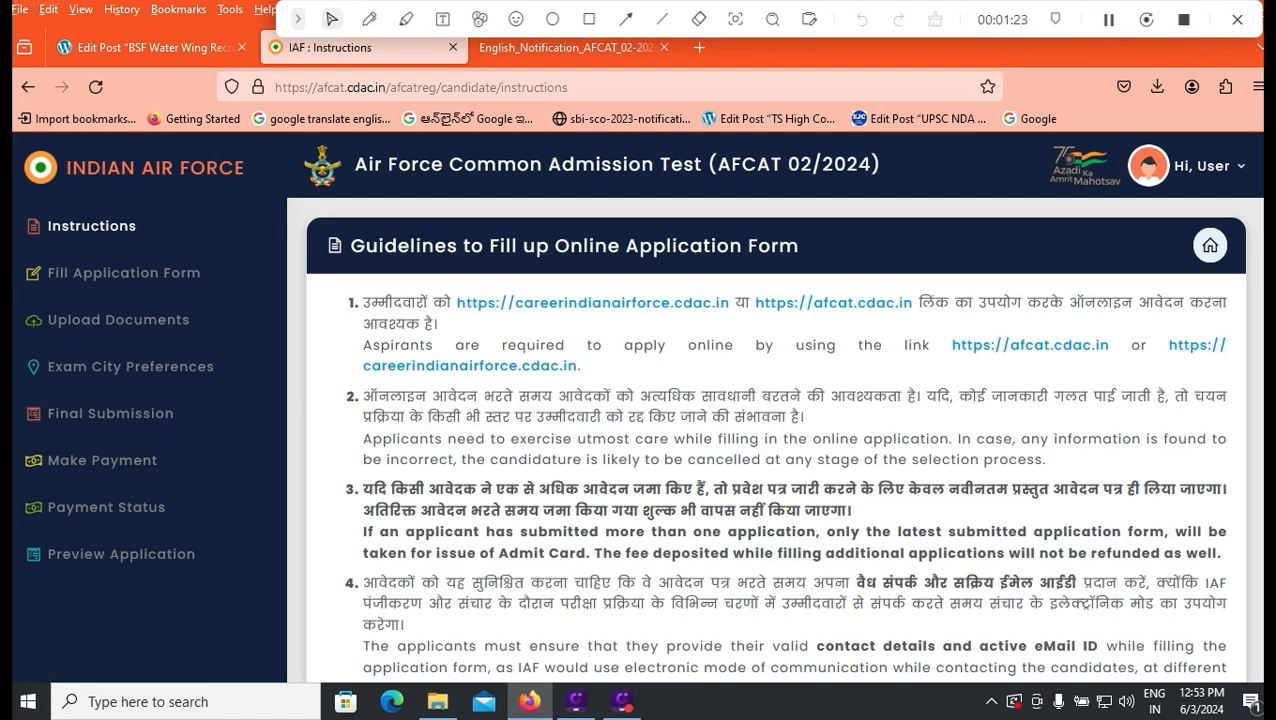
scroll(766, 440, "down", 6)
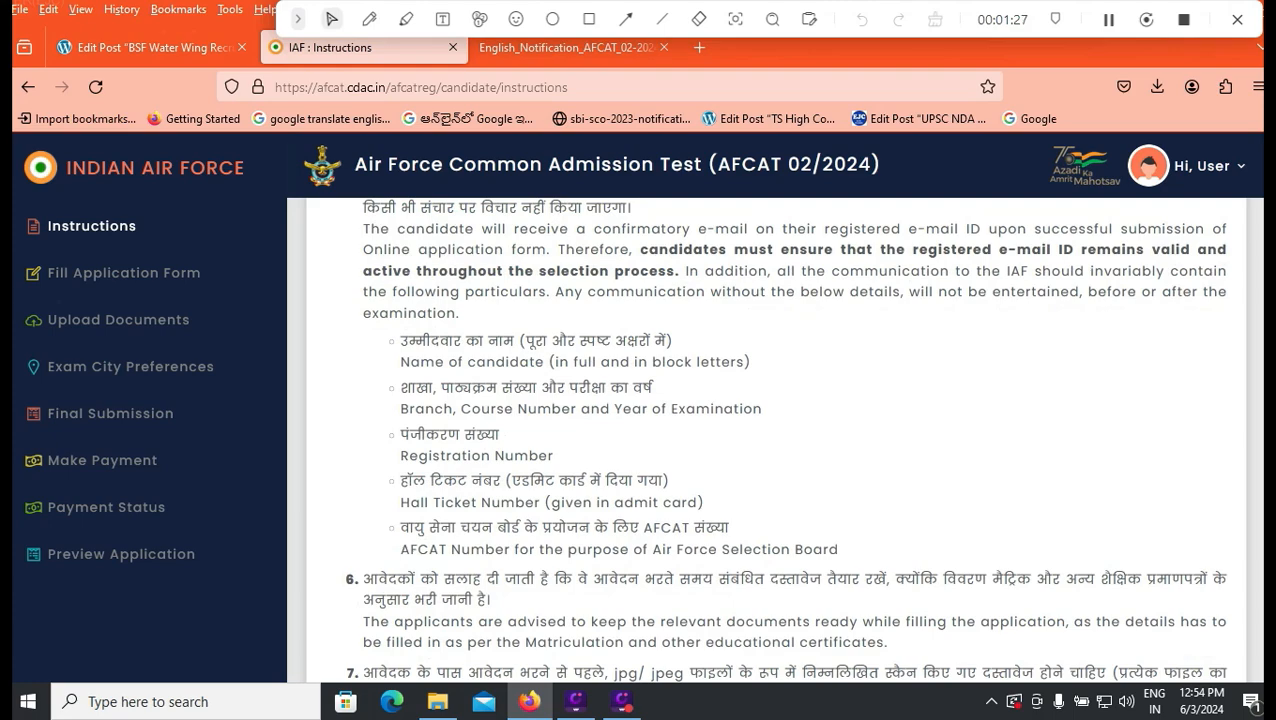
scroll(766, 440, "down", 4)
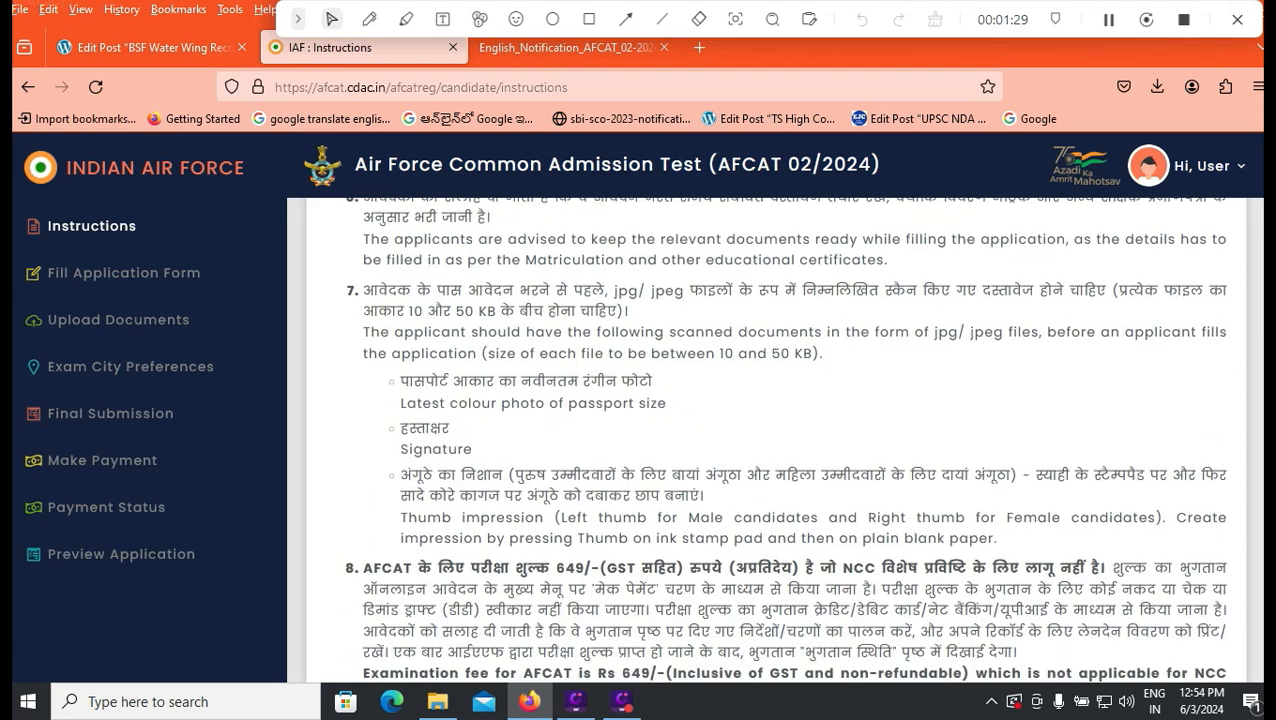
scroll(766, 440, "down", 10)
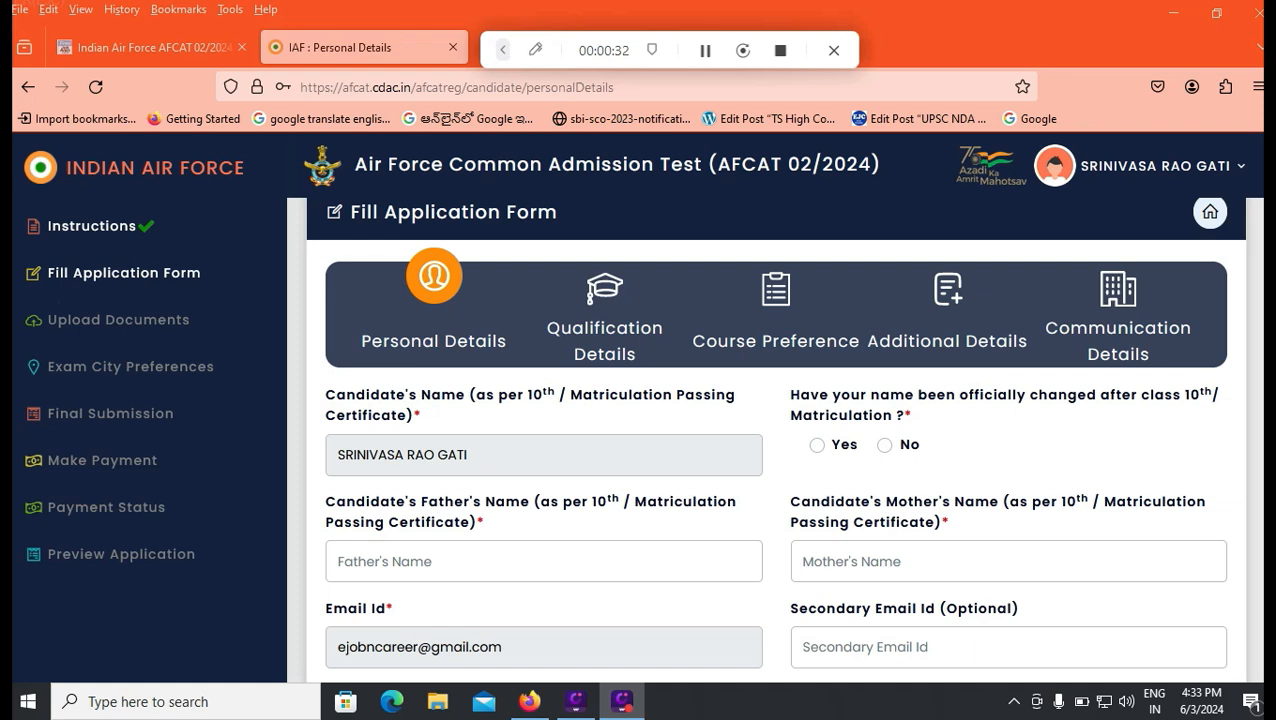
Step: Declare that the name was not officially changed after class 10th and fill in the candidate's father's and mother's names
left_click(884, 446)
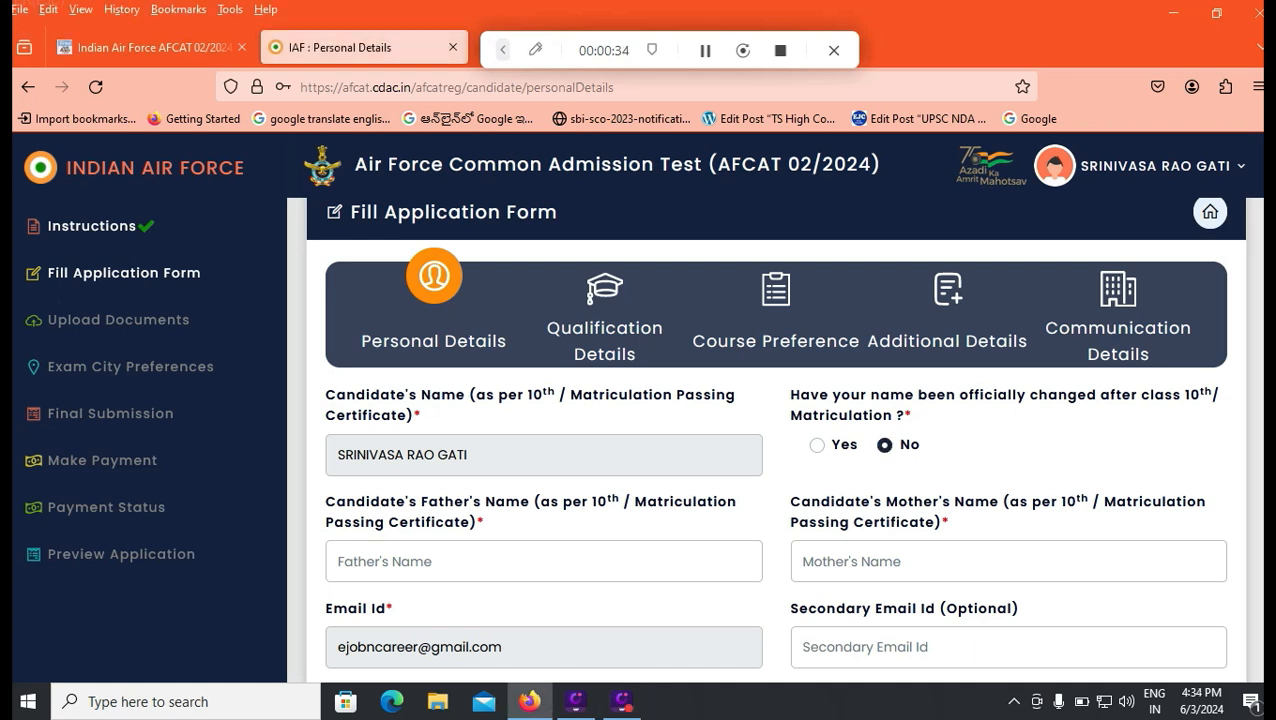
left_click(817, 446)
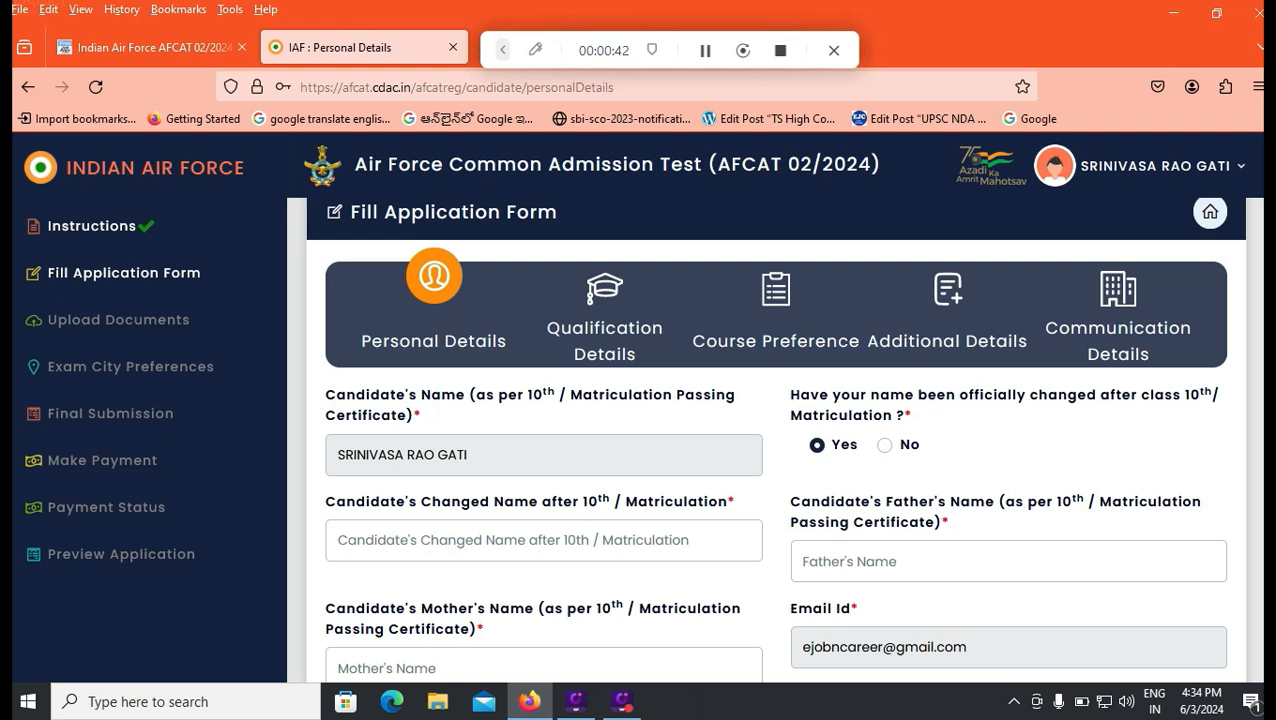
left_click(884, 445)
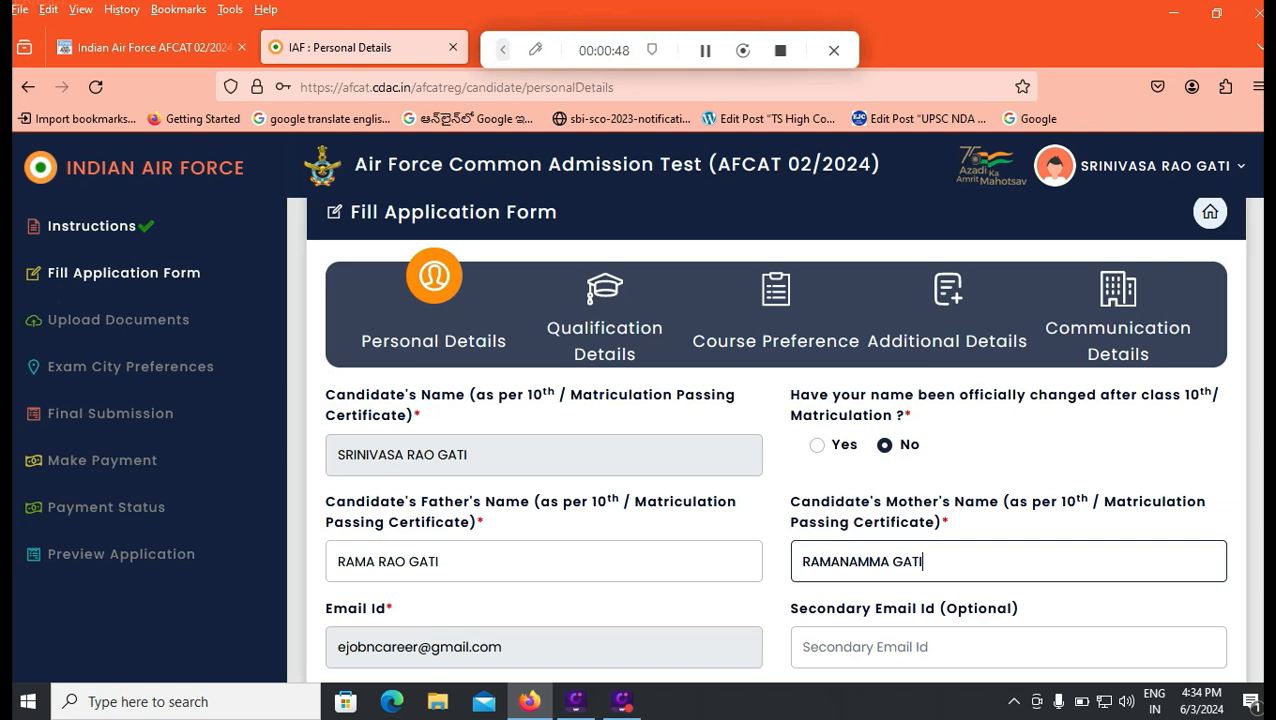
left_click(441, 561)
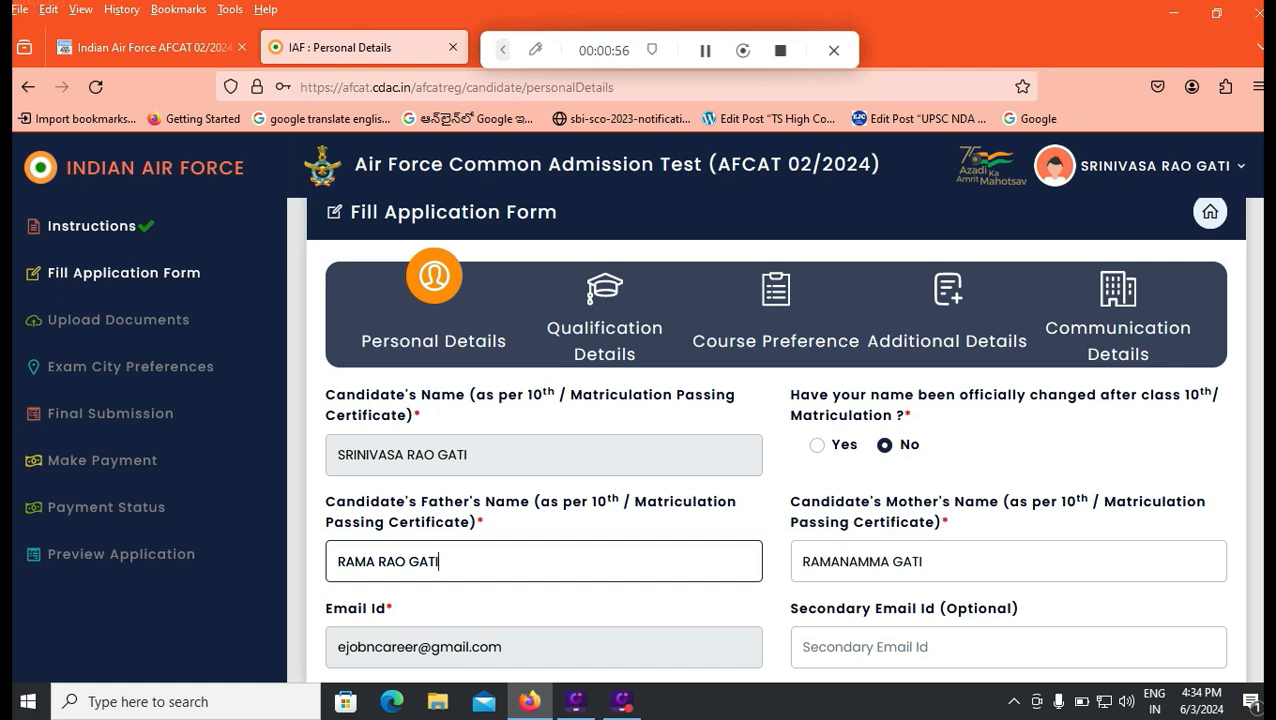
left_click(880, 647)
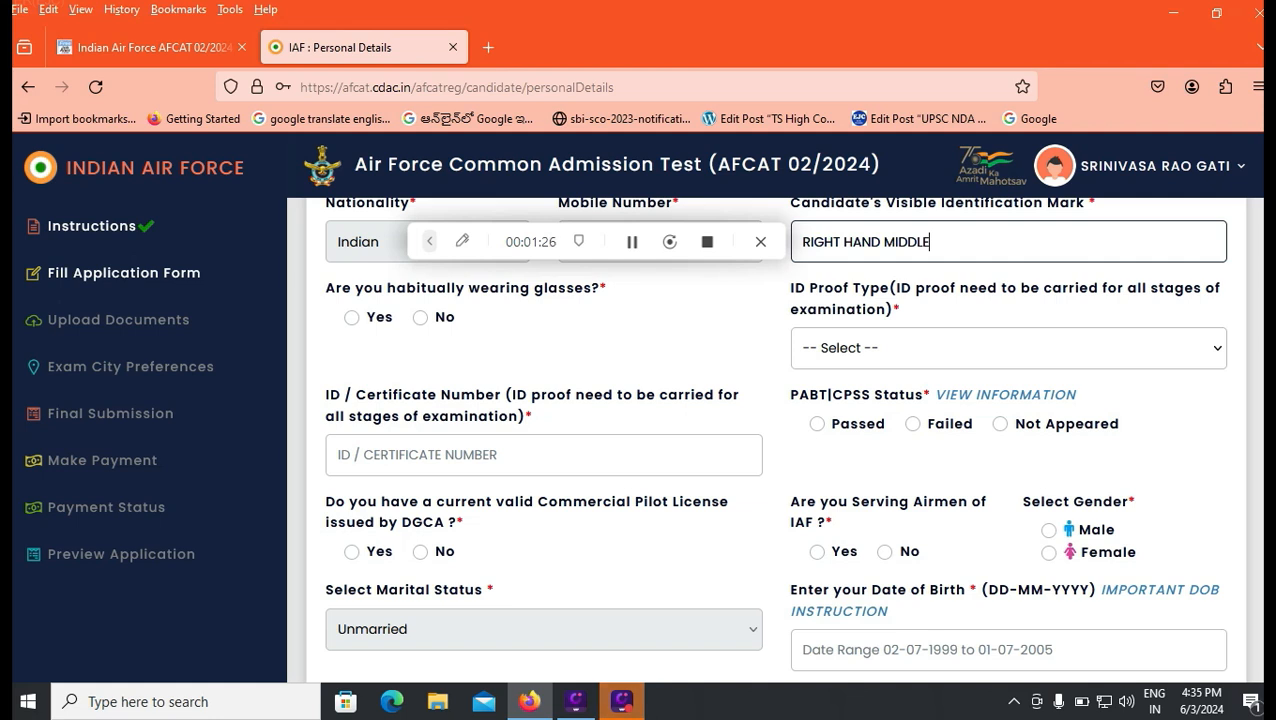
Step: Answer No to habitually wearing glasses and choose PAN Card as the ID proof type
left_click(420, 317)
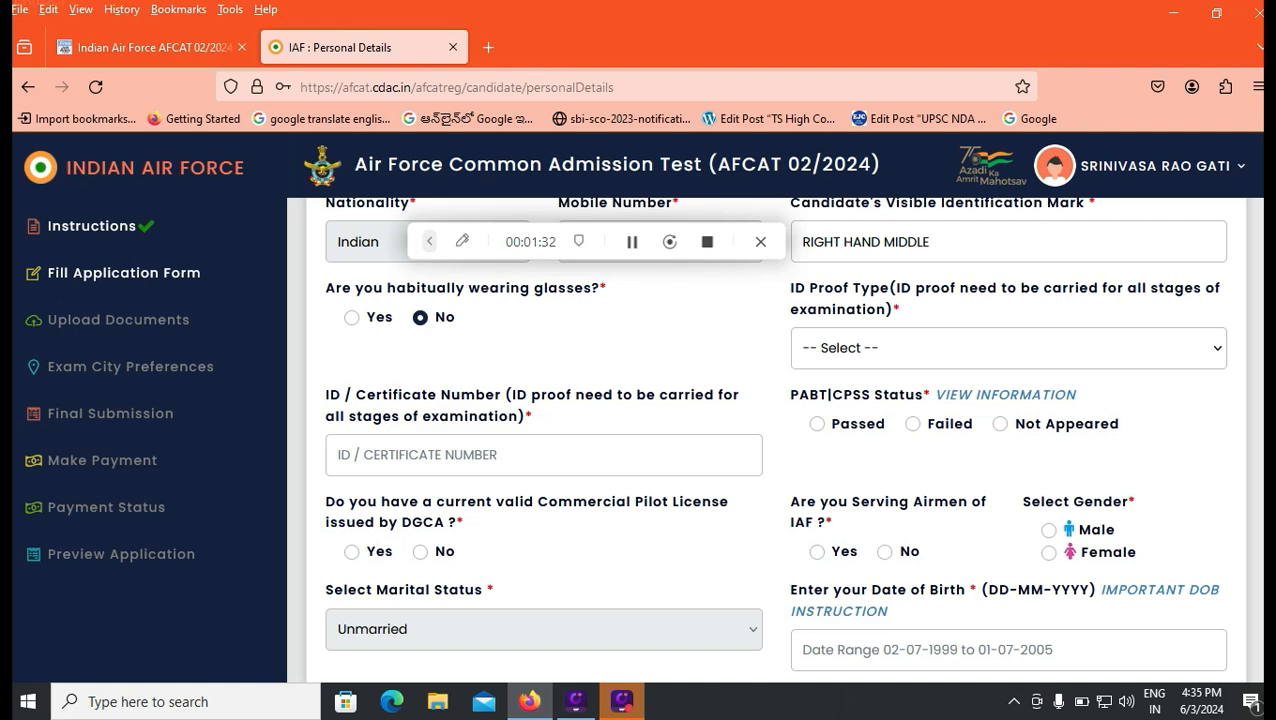
left_click(1008, 348)
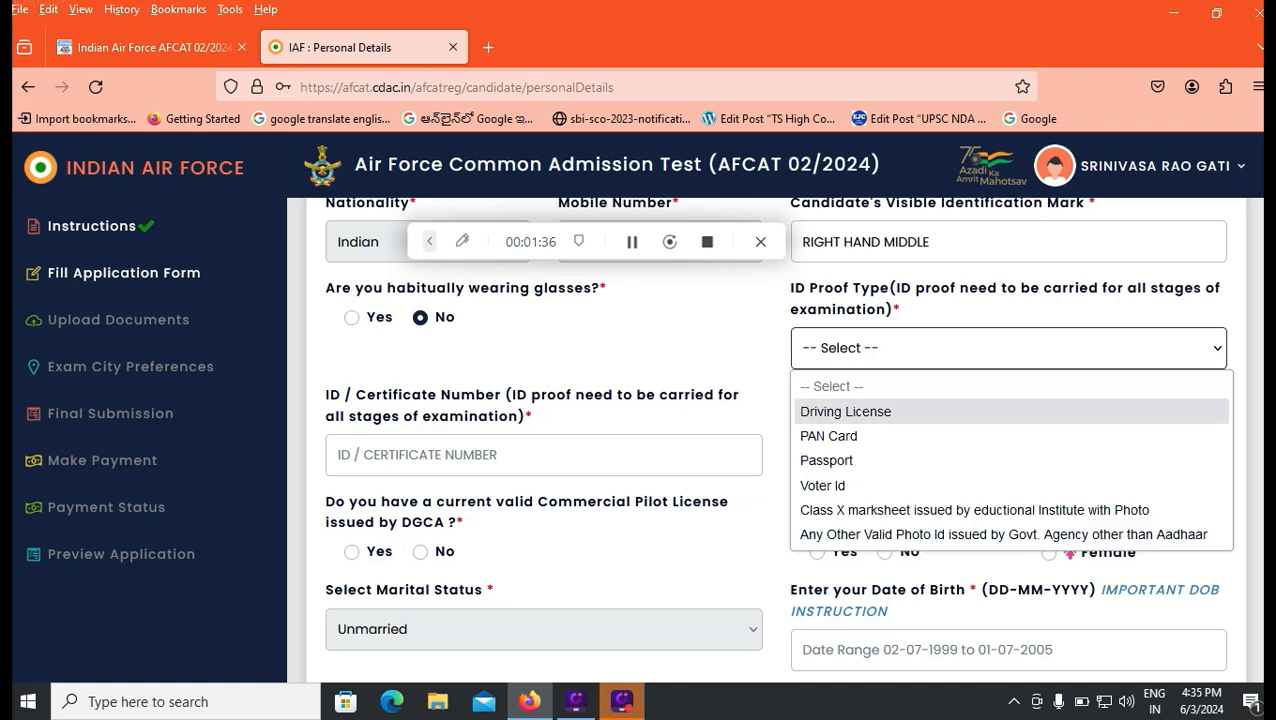
key("Down")
key("Down")
key("Down")
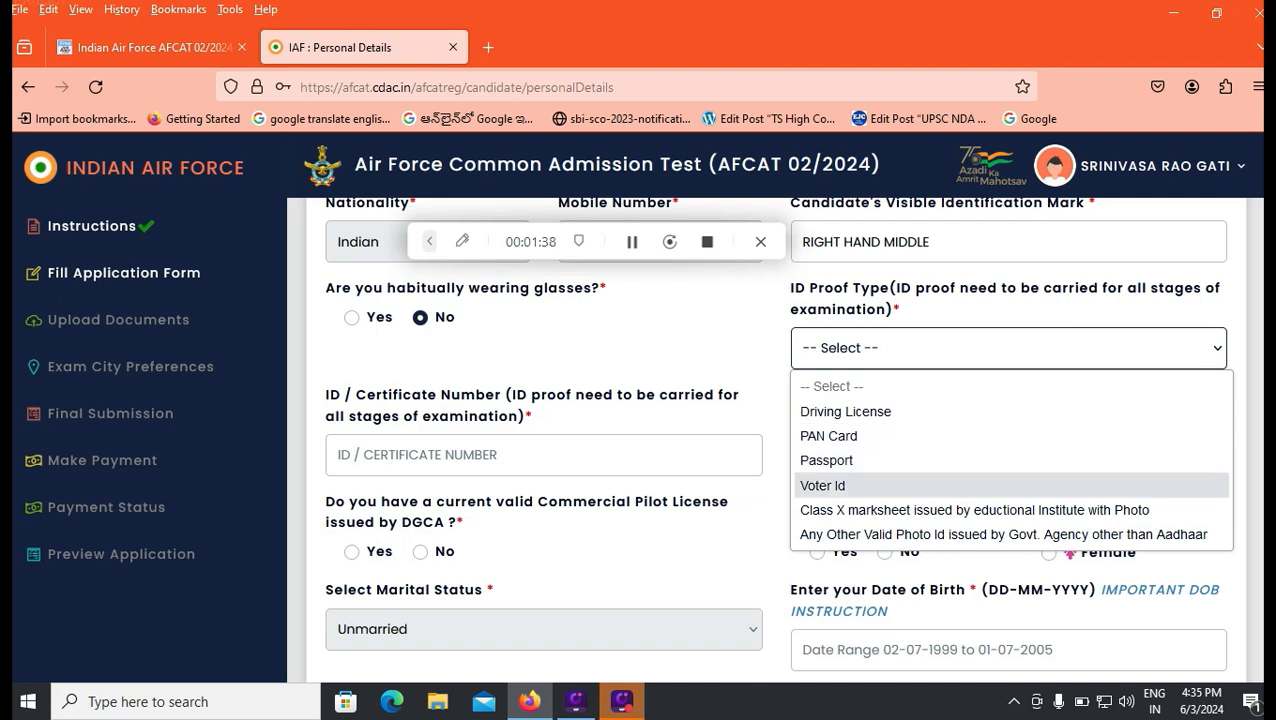
key("Down")
key("Down")
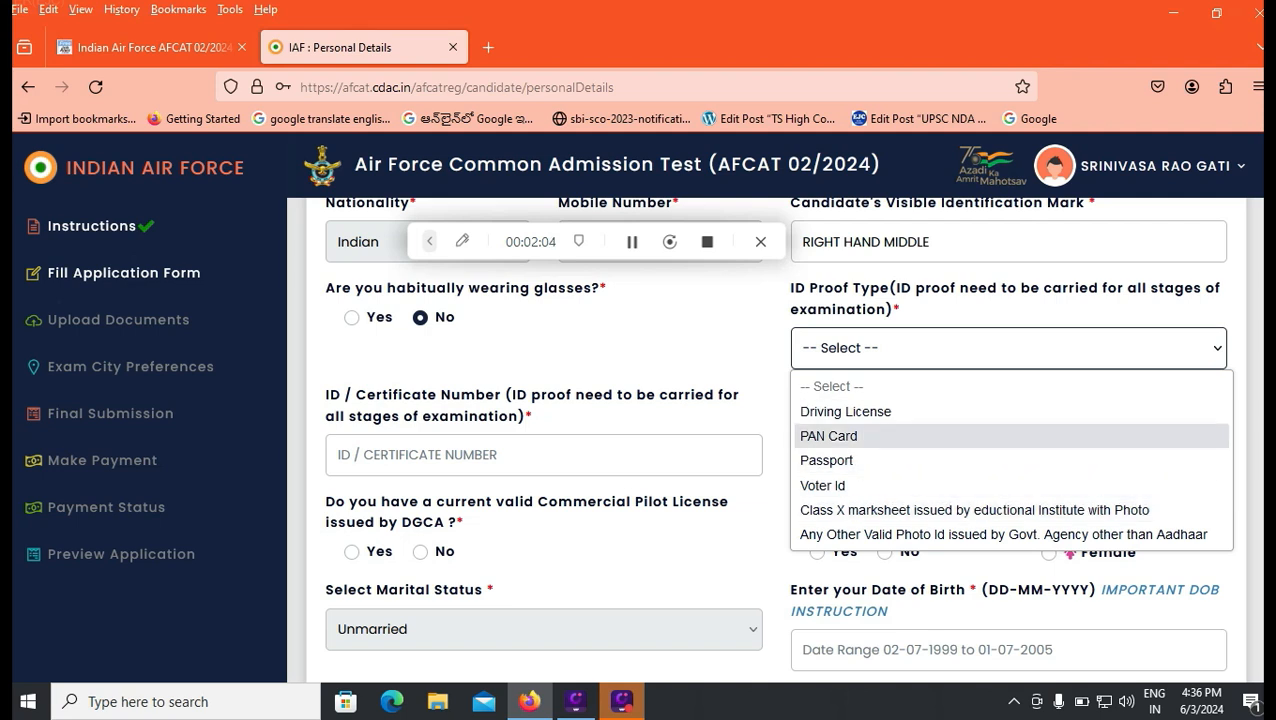
left_click(829, 436)
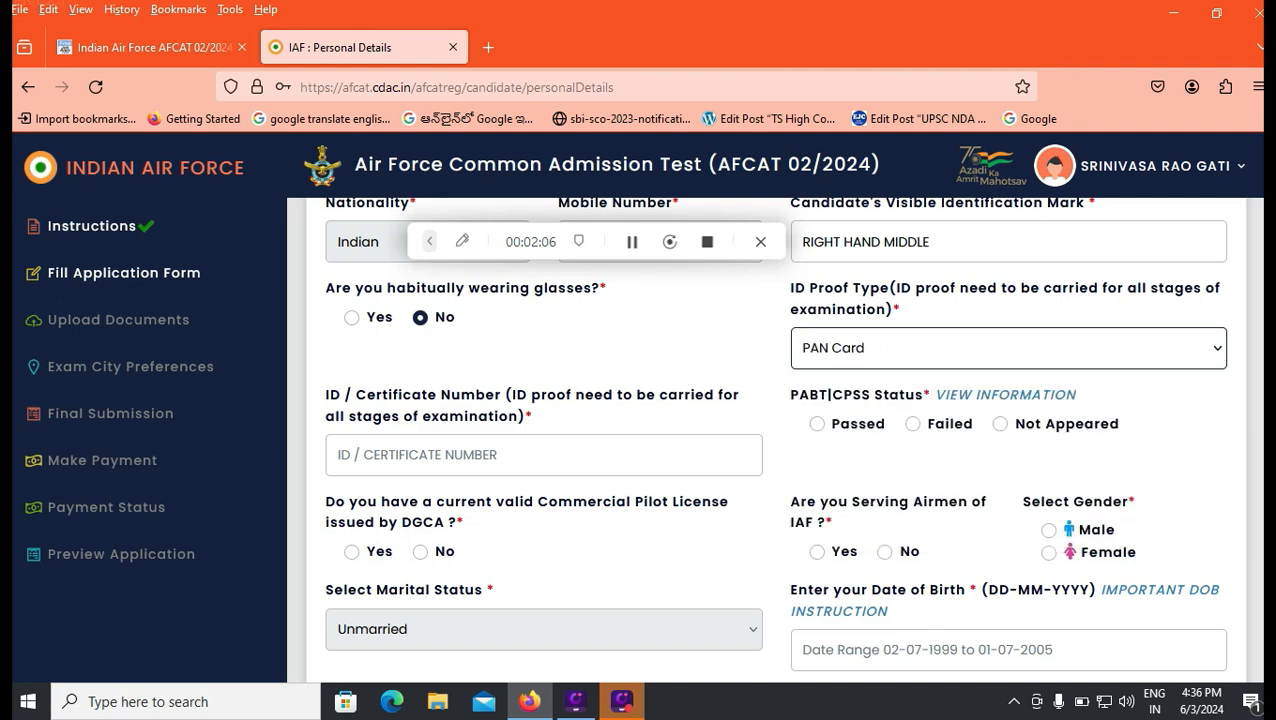
left_click(440, 455)
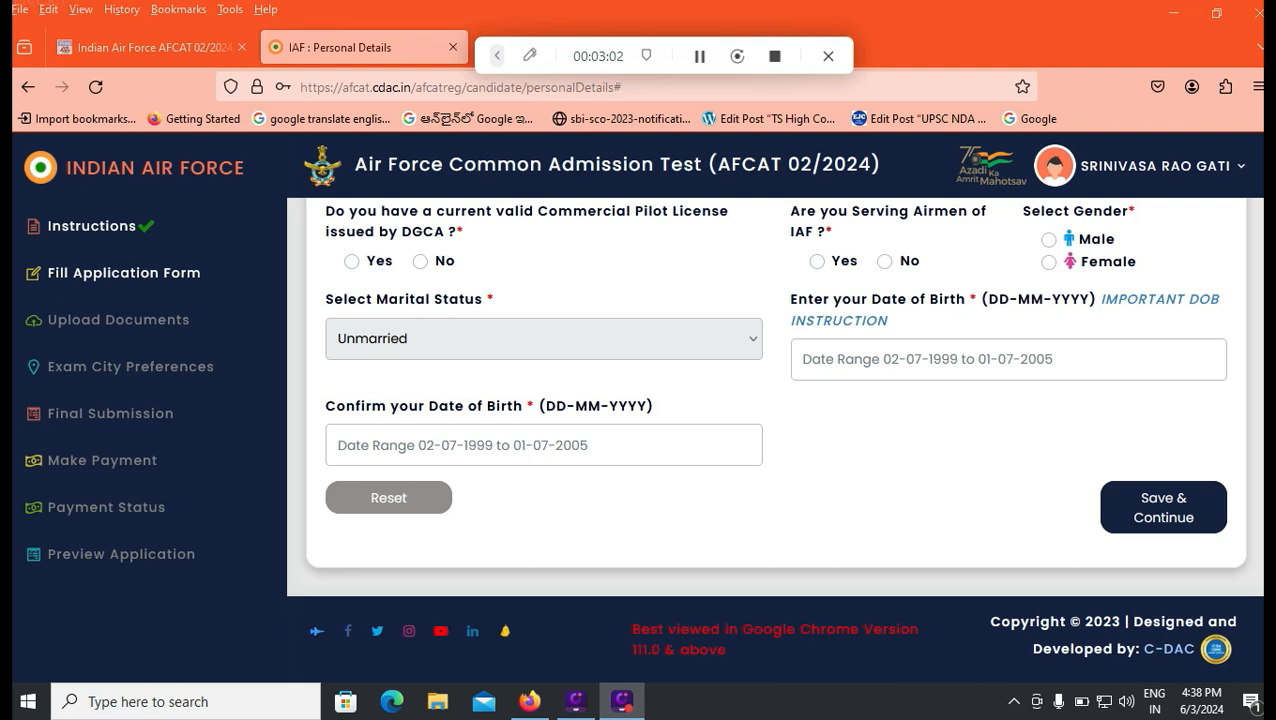
Step: Answer No to holding a Commercial Pilot License and to serving as an IAF airman, and set the gender to Male
left_click(352, 261)
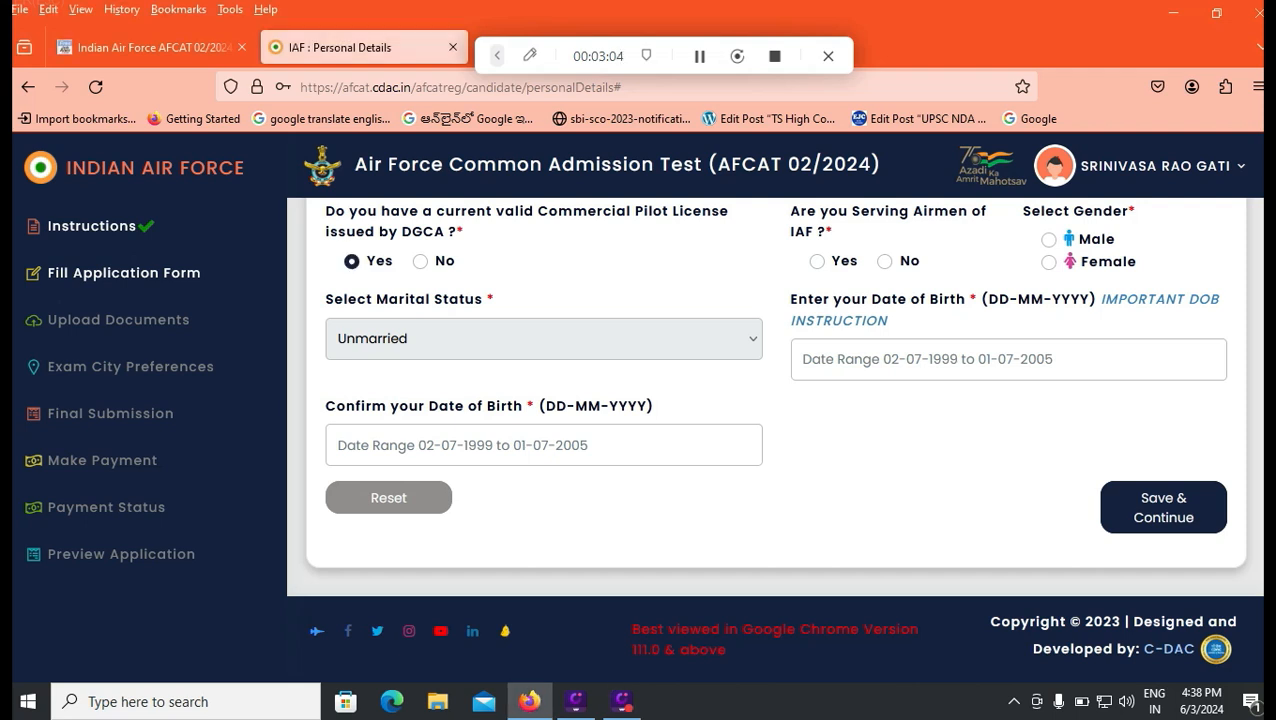
left_click(420, 261)
left_click(885, 261)
left_click(1049, 240)
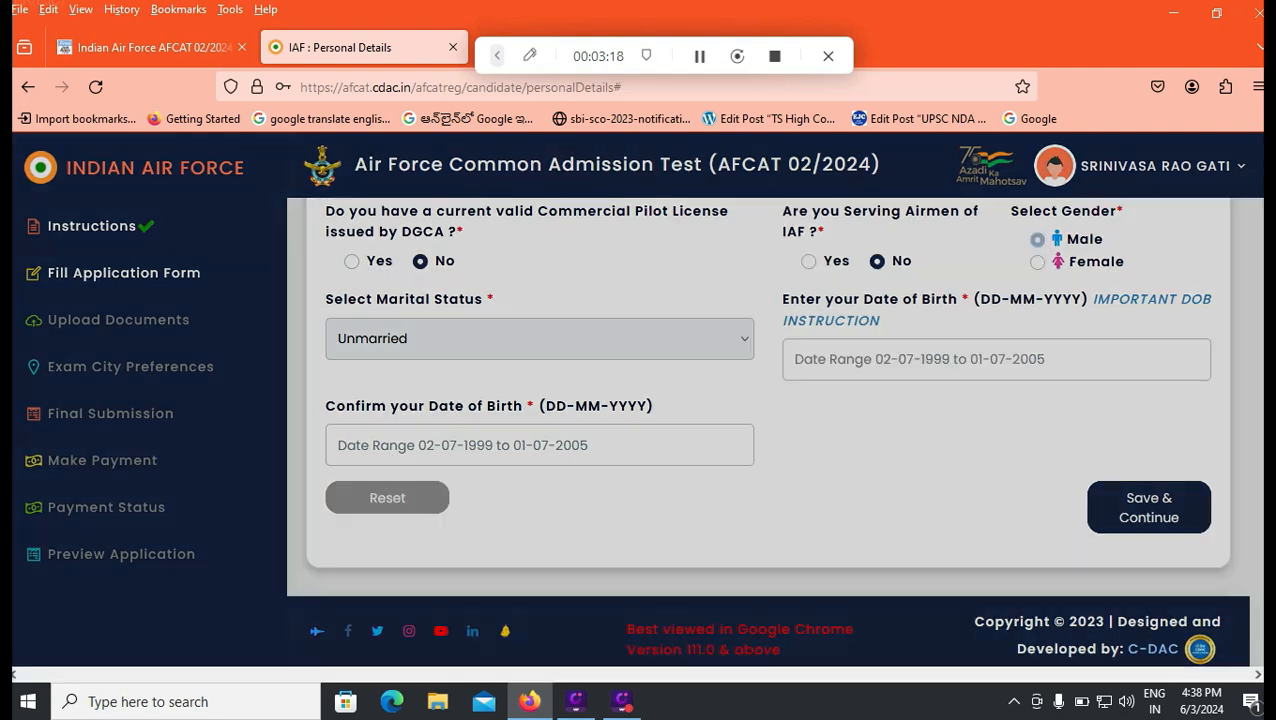
left_click(824, 418)
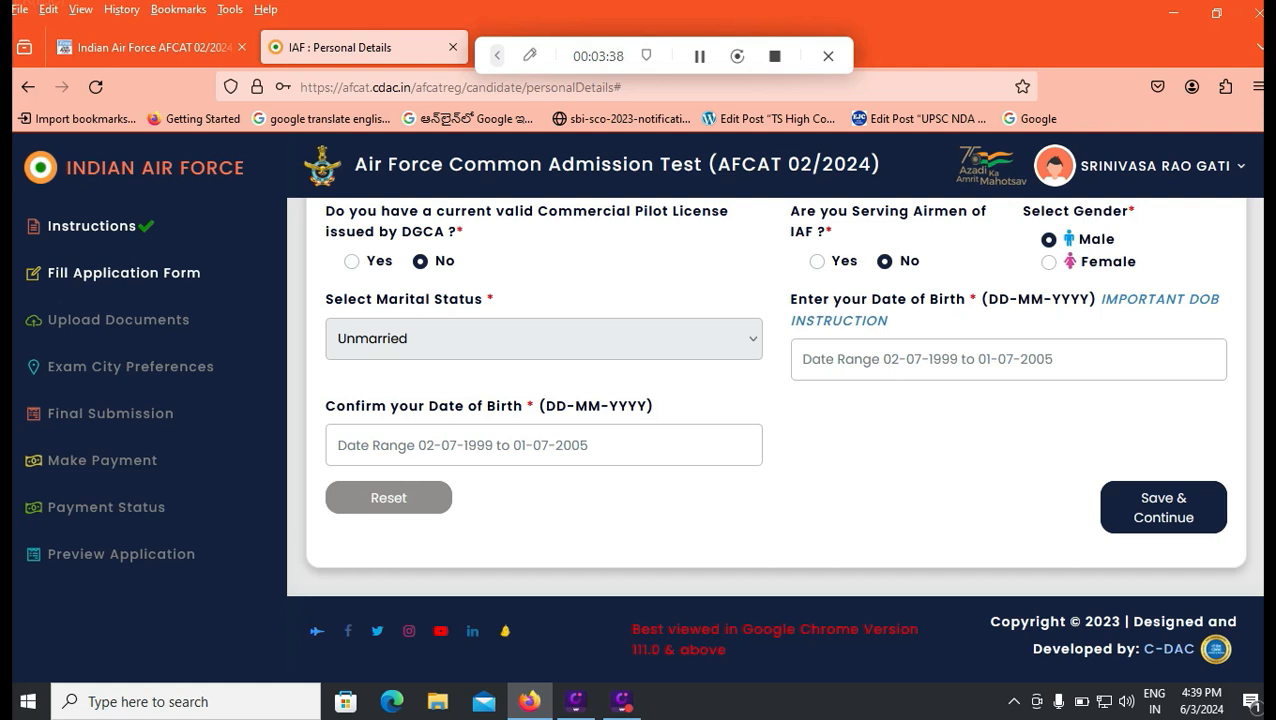
Step: Pick the candidate's date of birth from the calendar for the date of birth confirmation
left_click(928, 359)
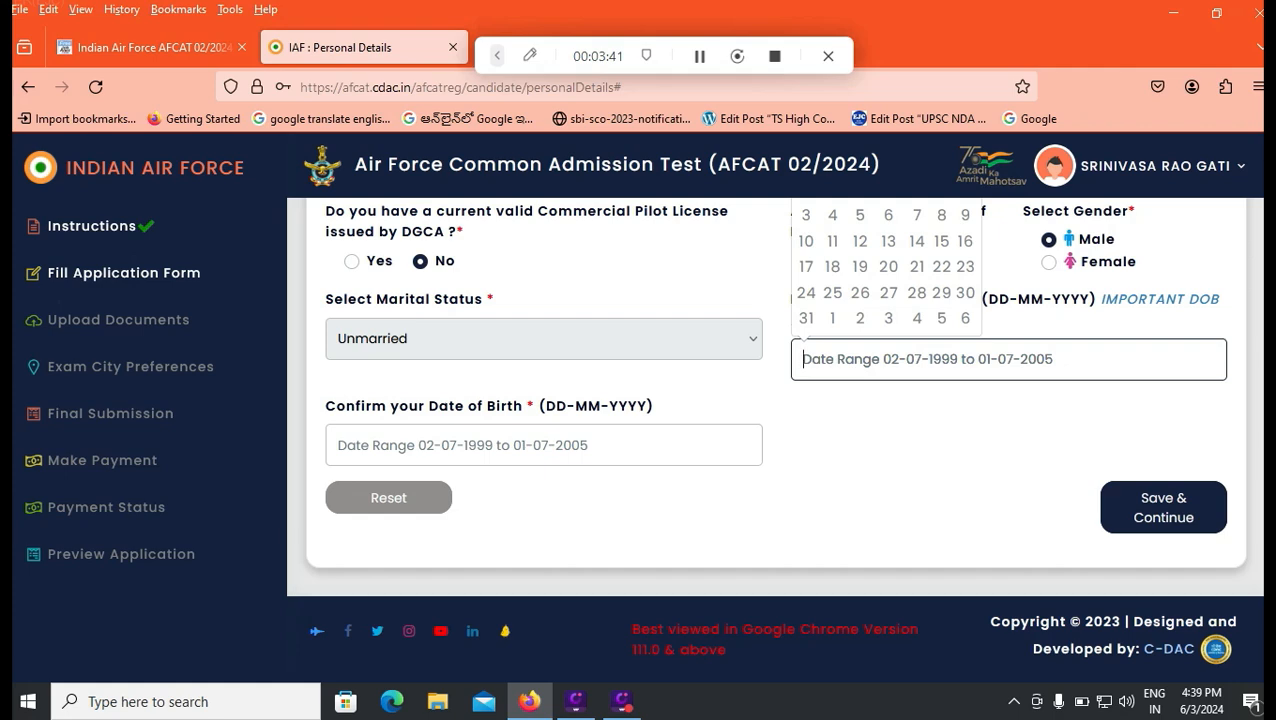
left_click(544, 445)
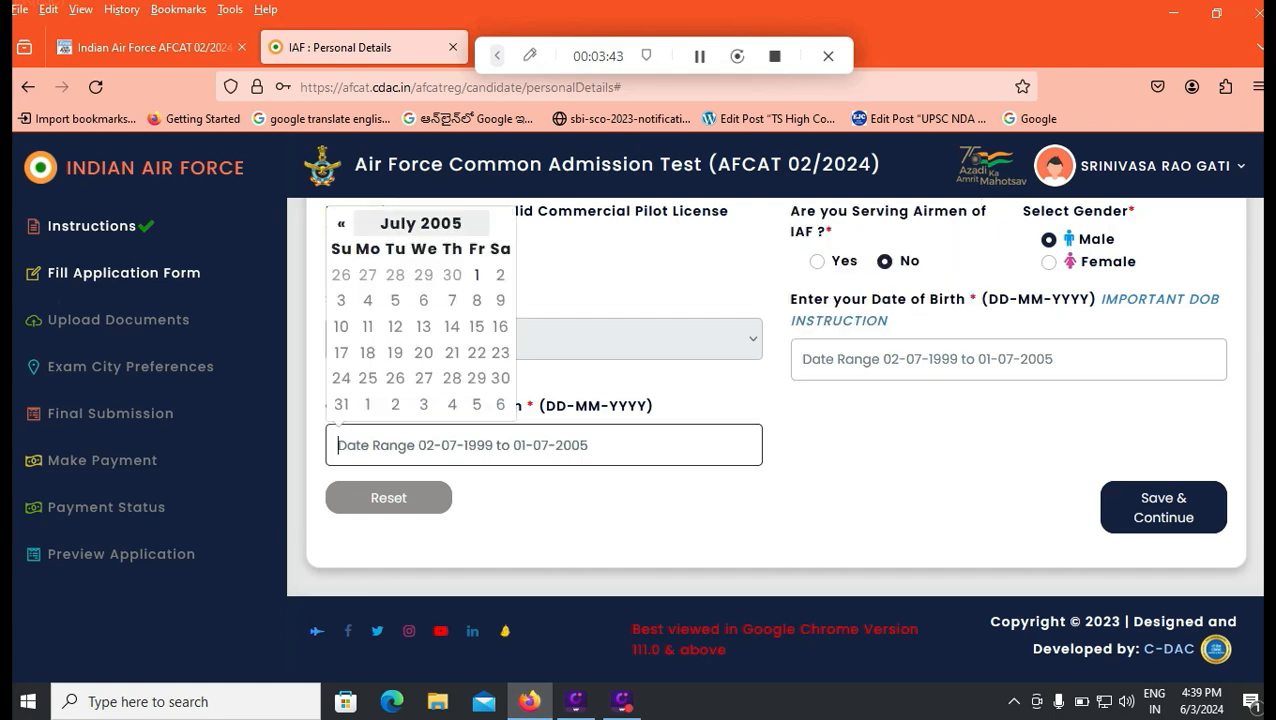
left_click(421, 223)
left_click(416, 240)
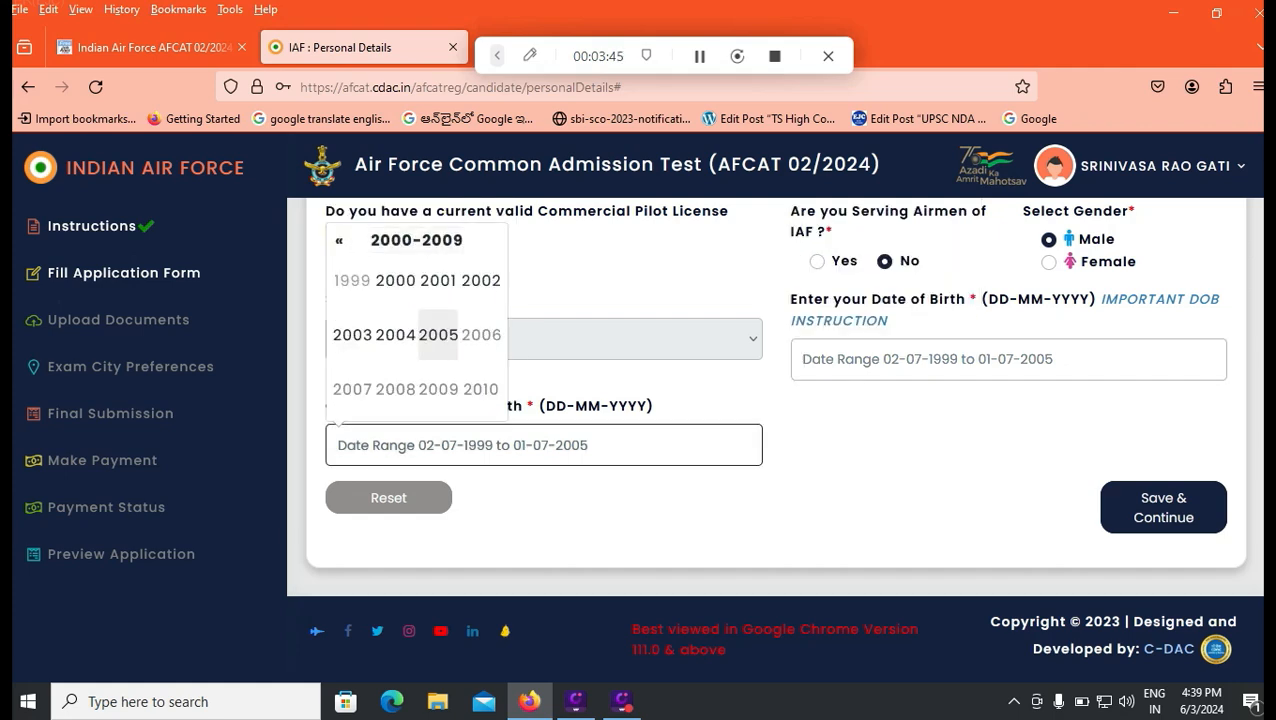
left_click(395, 280)
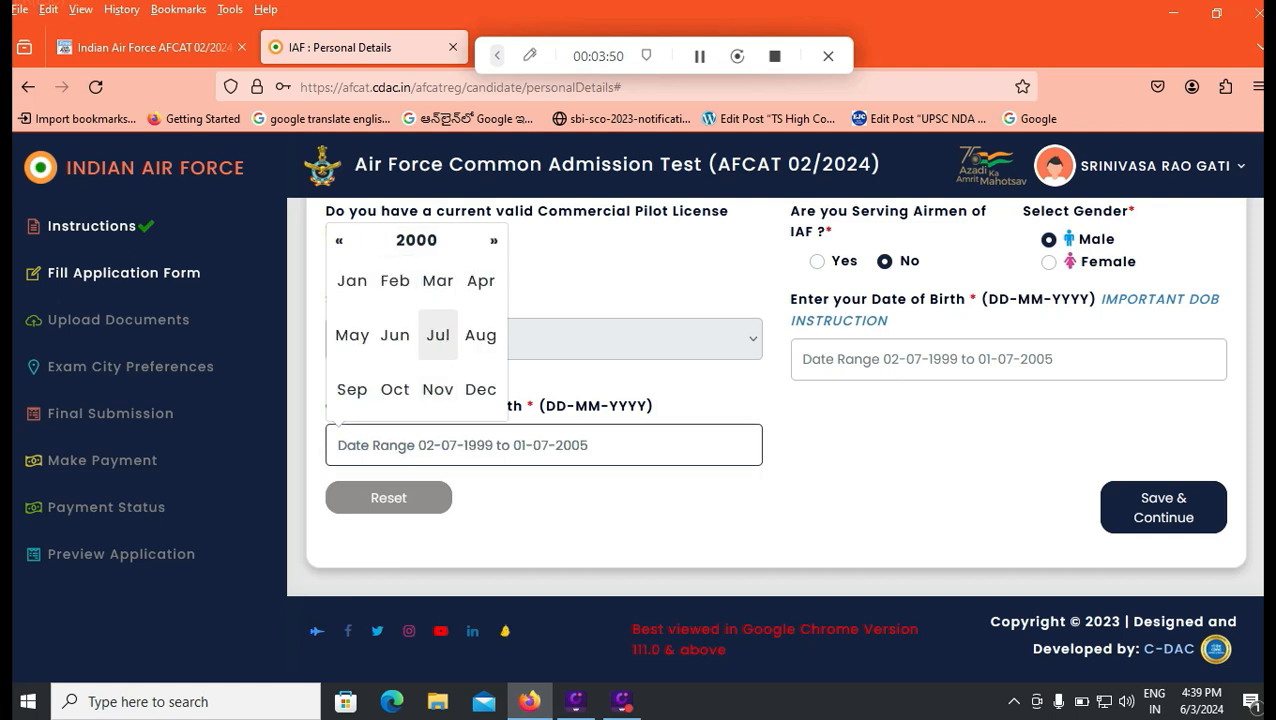
left_click(352, 280)
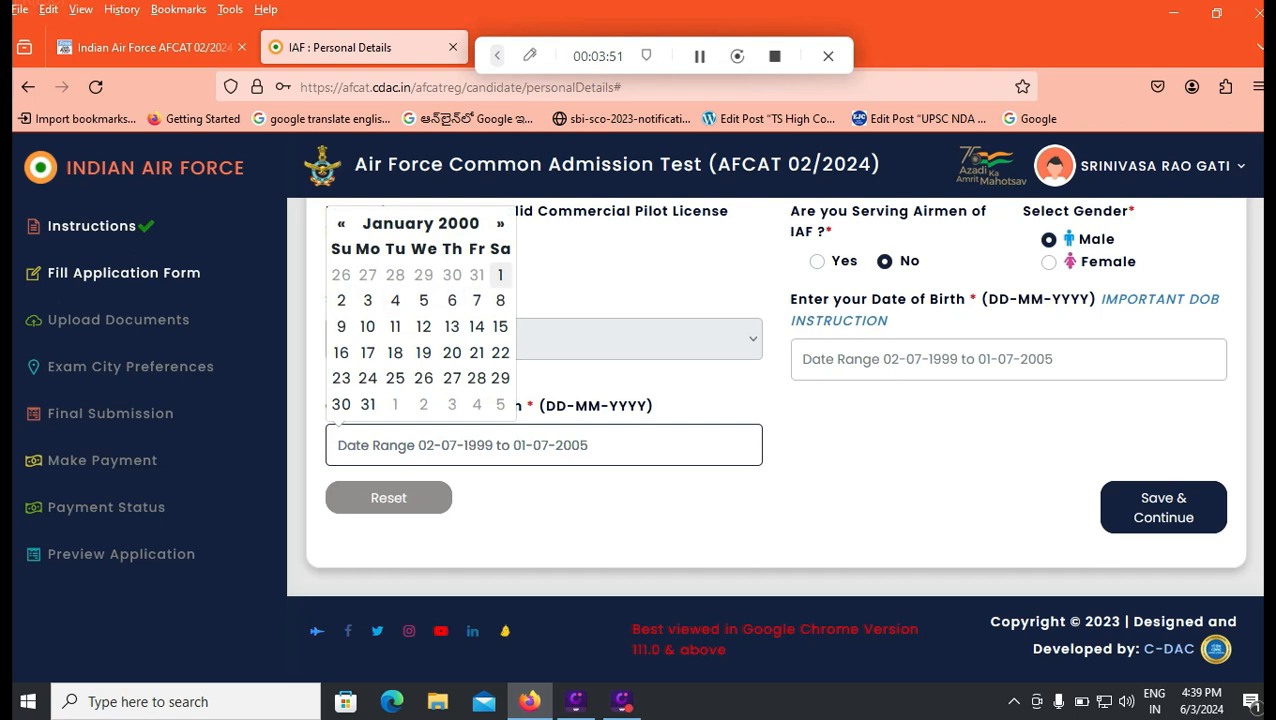
left_click(499, 274)
left_click(925, 359)
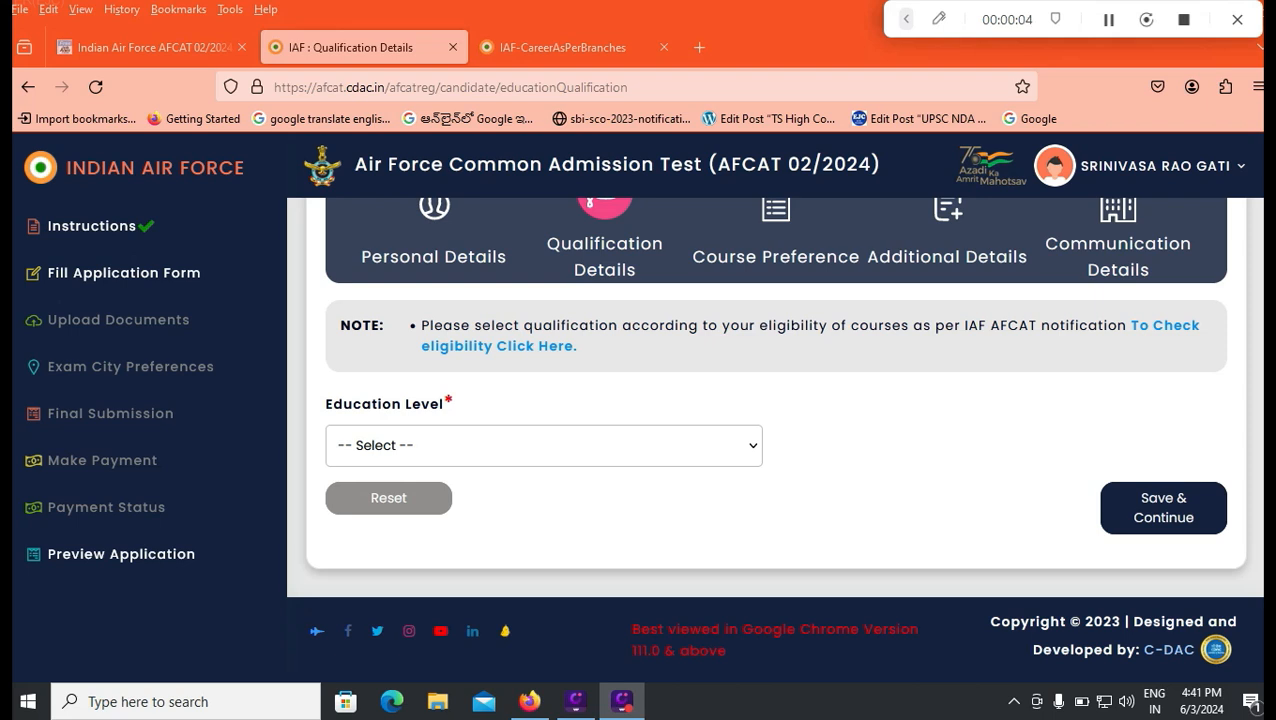
Step: Read through the Flying Branch eligibility criteria for the CDSE, NCC Special Entry and AFCAT entries on the Career As Per Branches page
left_click(544, 446)
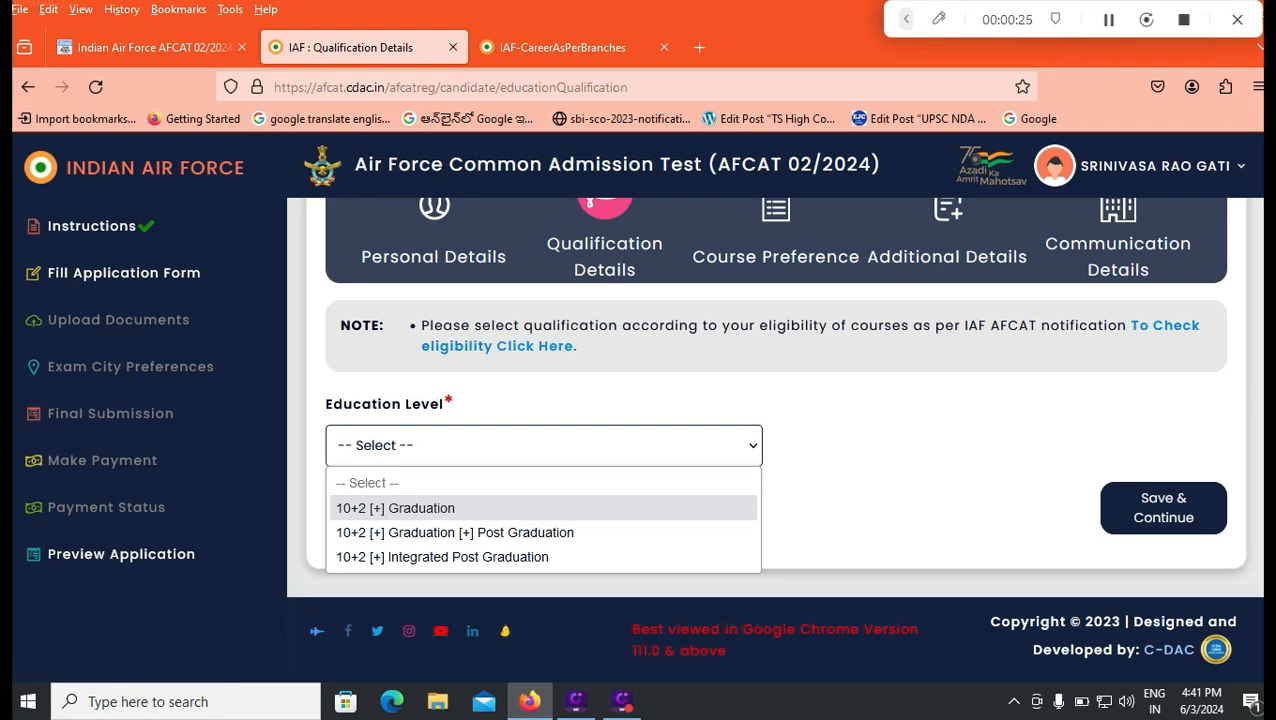
left_click(560, 47)
left_click(560, 47)
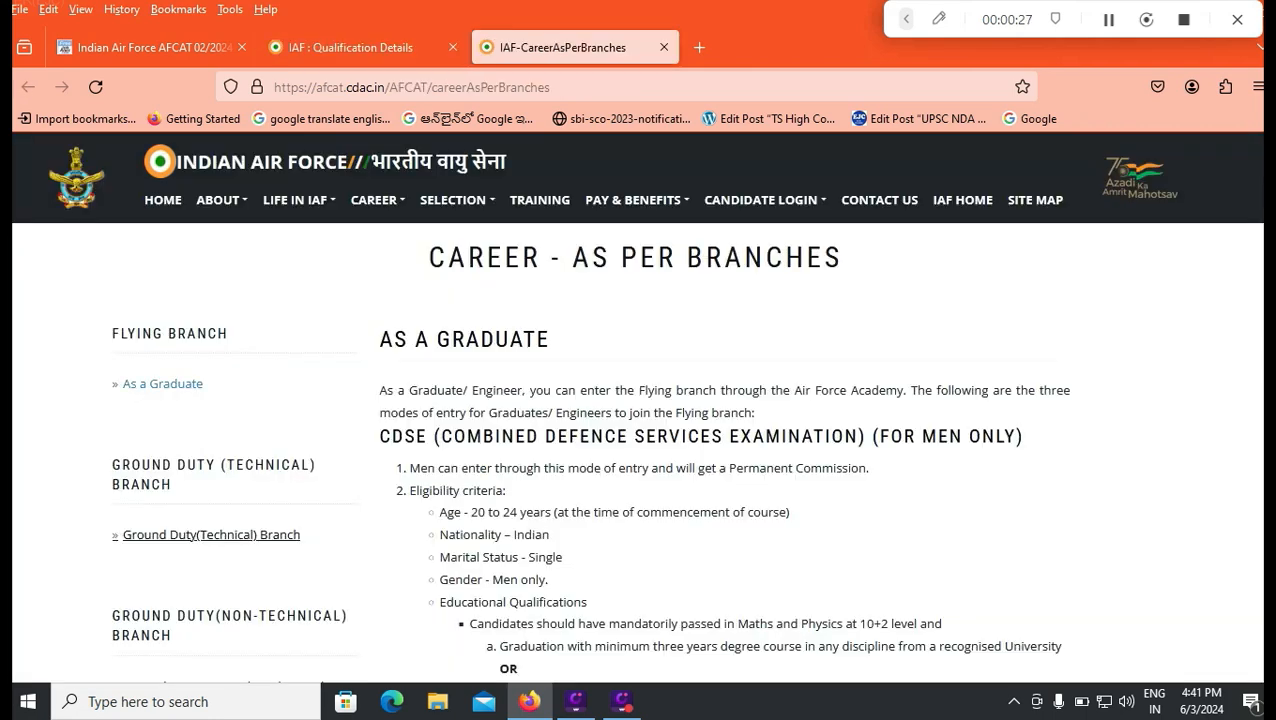
scroll(636, 406, "down", 2)
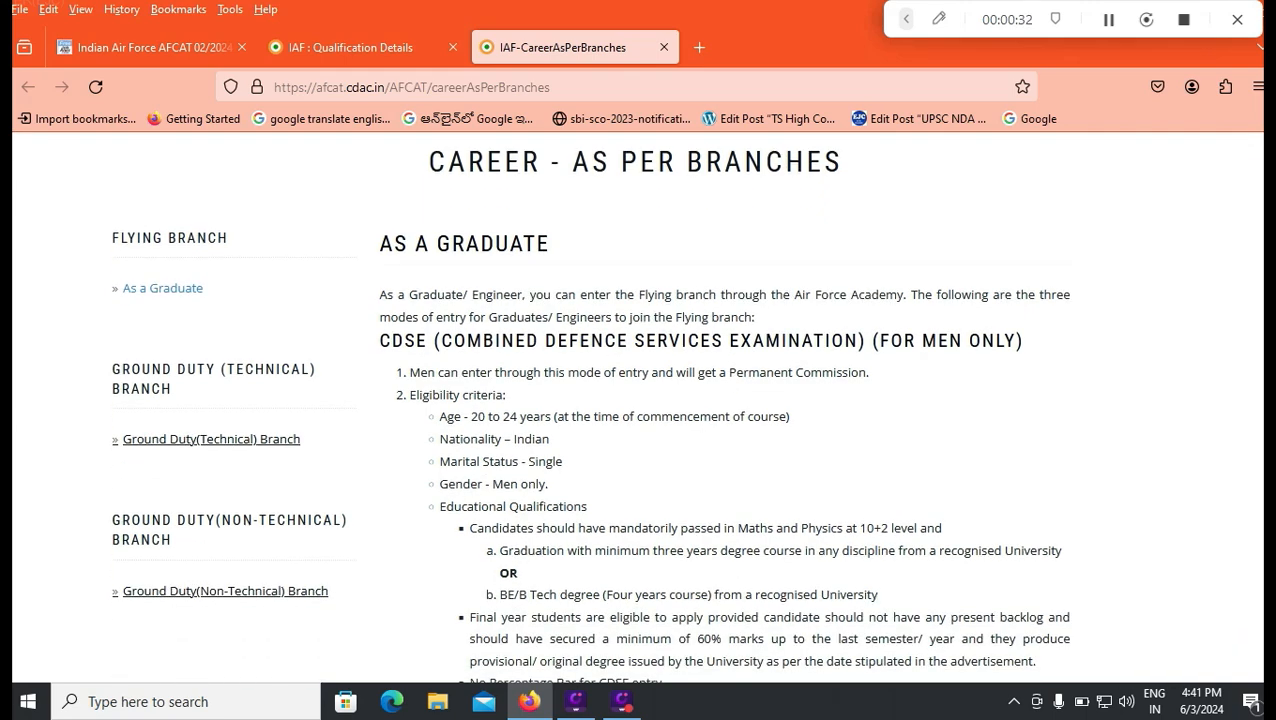
scroll(636, 406, "down", 10)
scroll(636, 406, "up", 10)
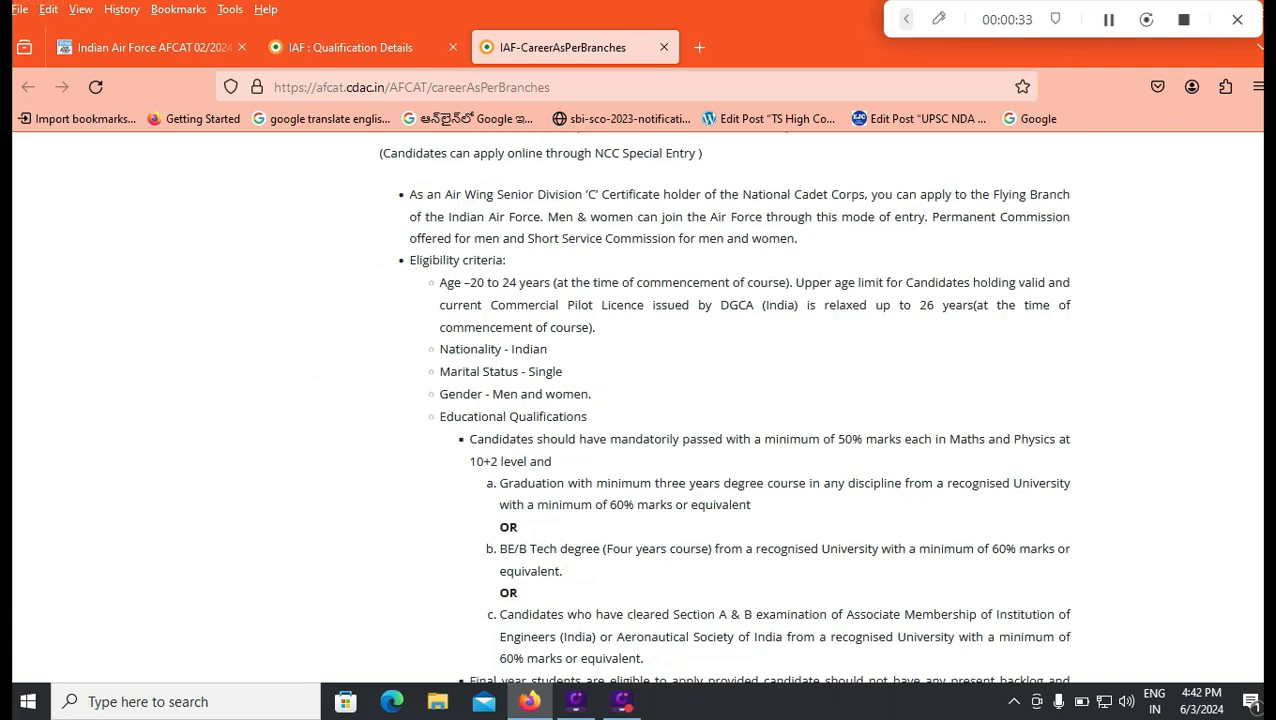
scroll(636, 406, "up", 4)
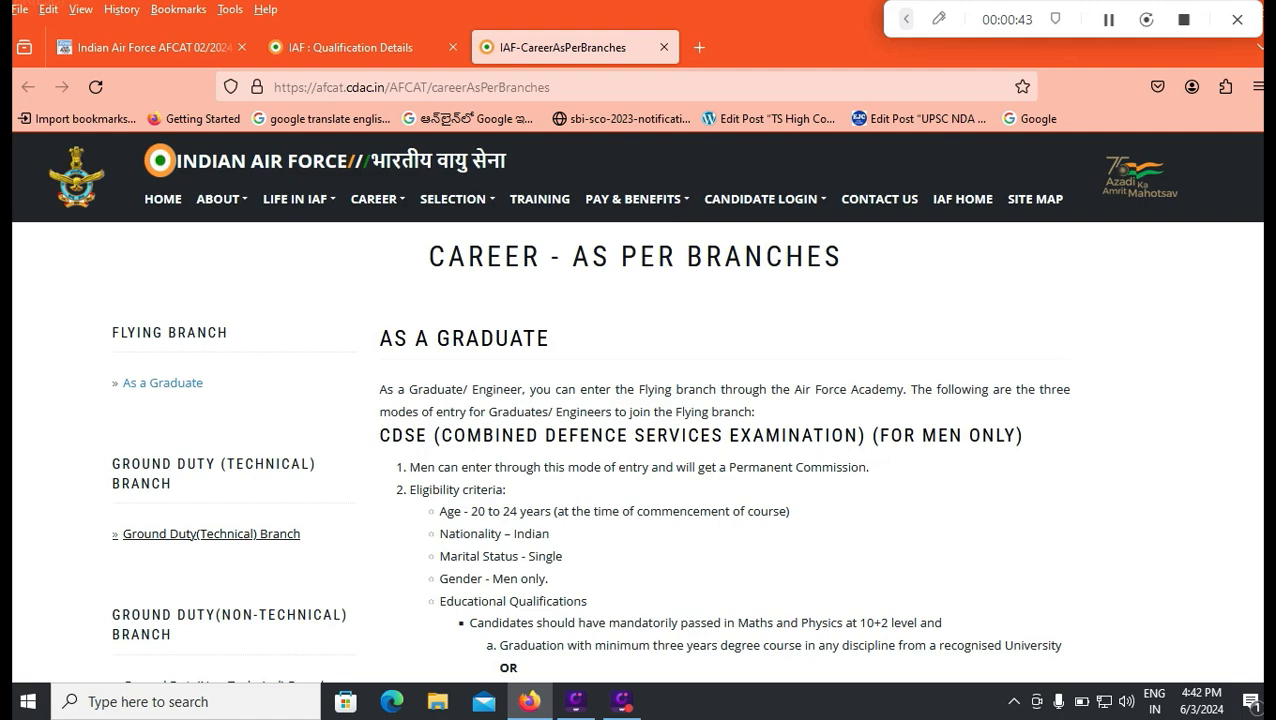
scroll(636, 409, "down", 3)
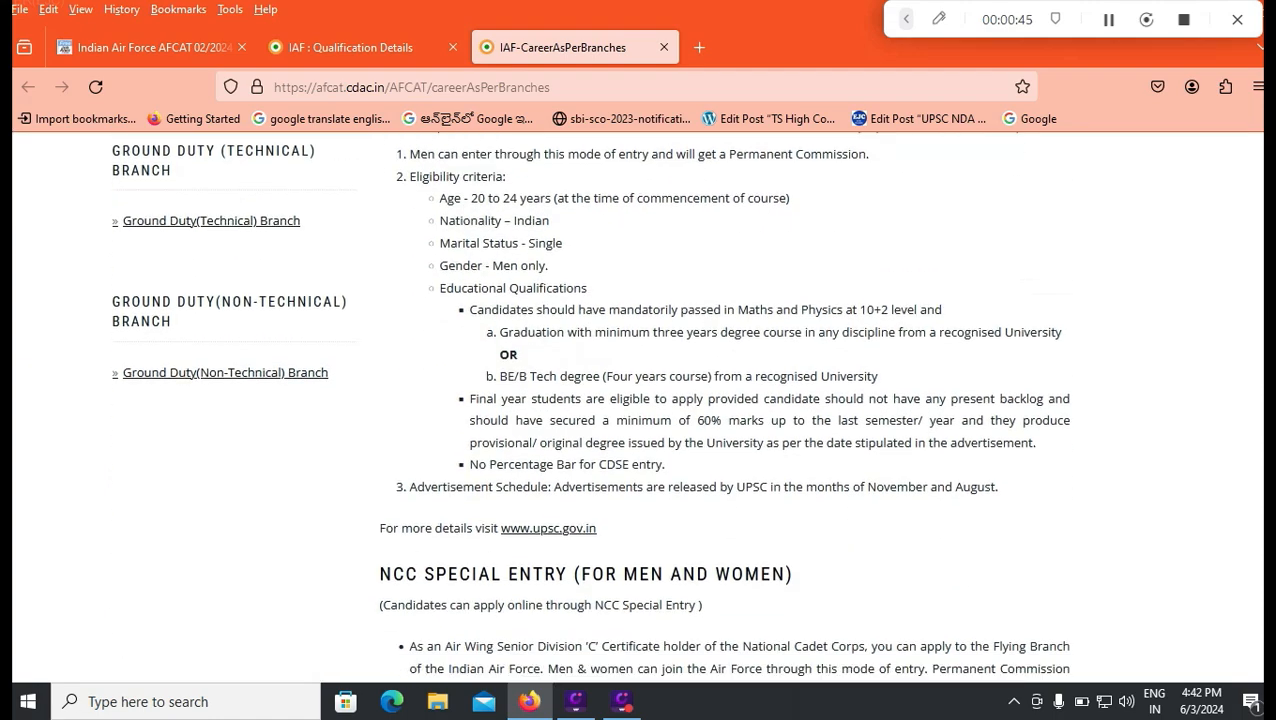
scroll(636, 409, "down", 2)
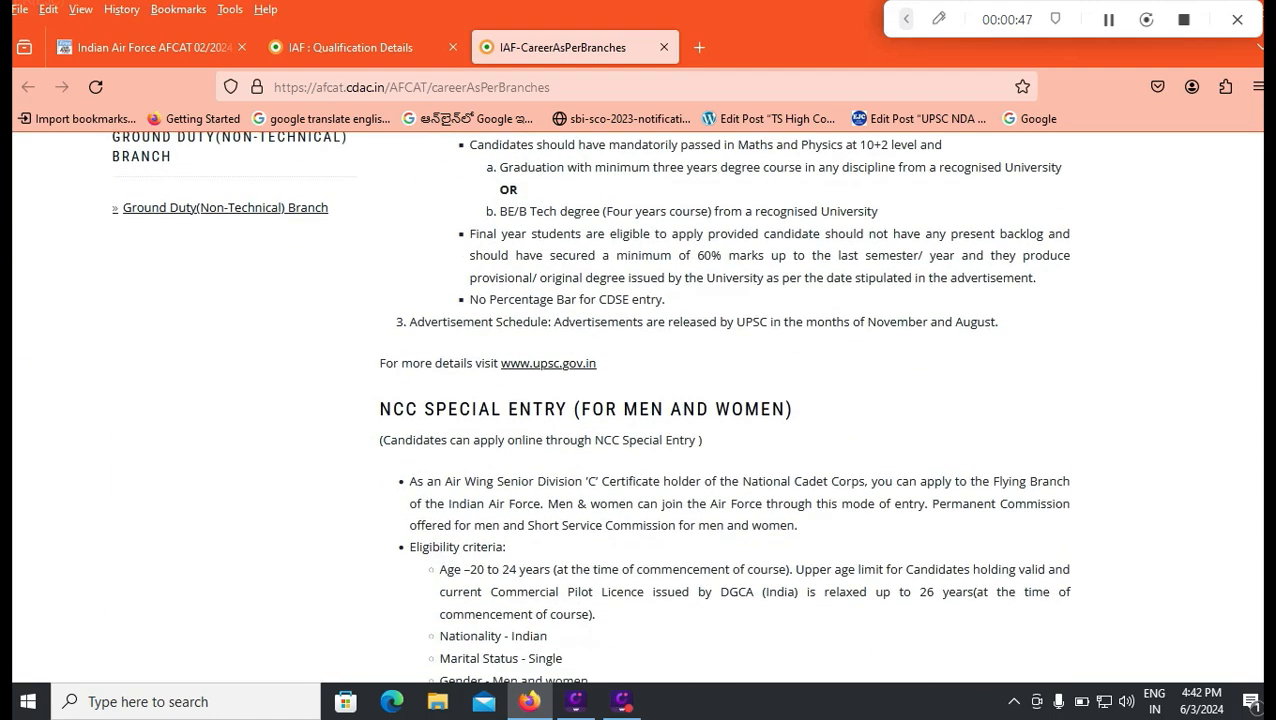
scroll(636, 409, "down", 9)
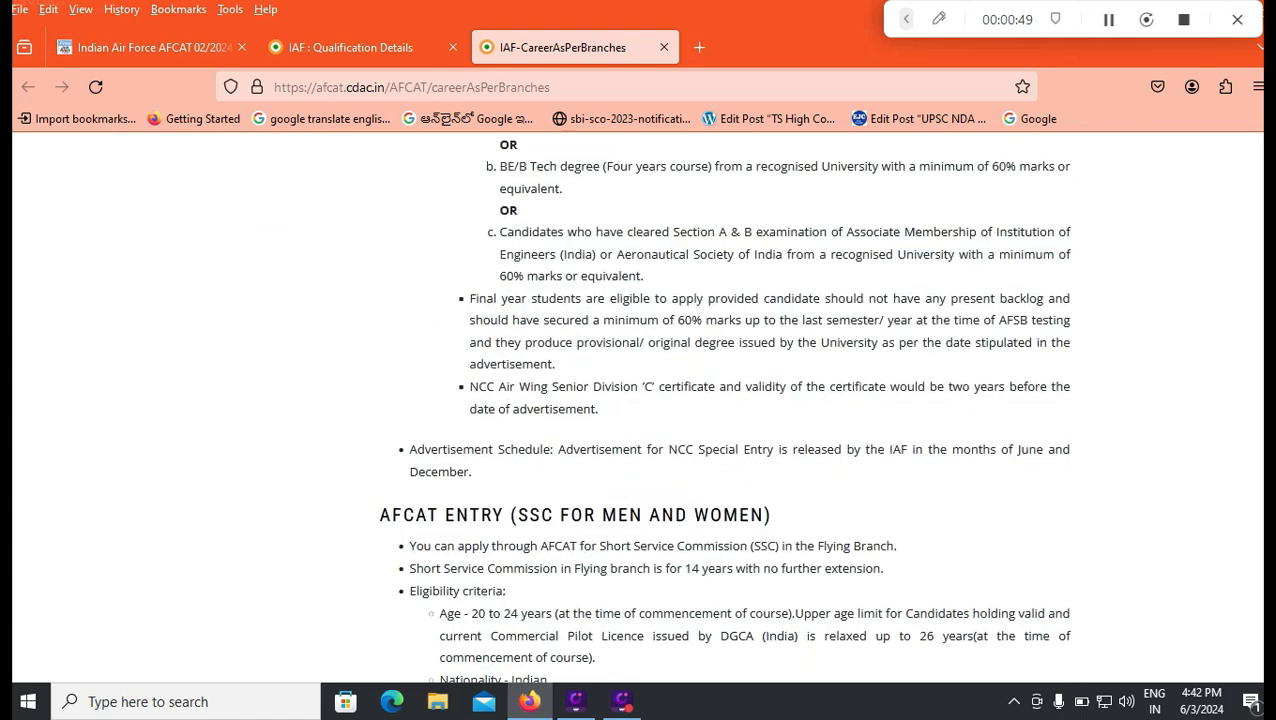
scroll(636, 409, "down", 1)
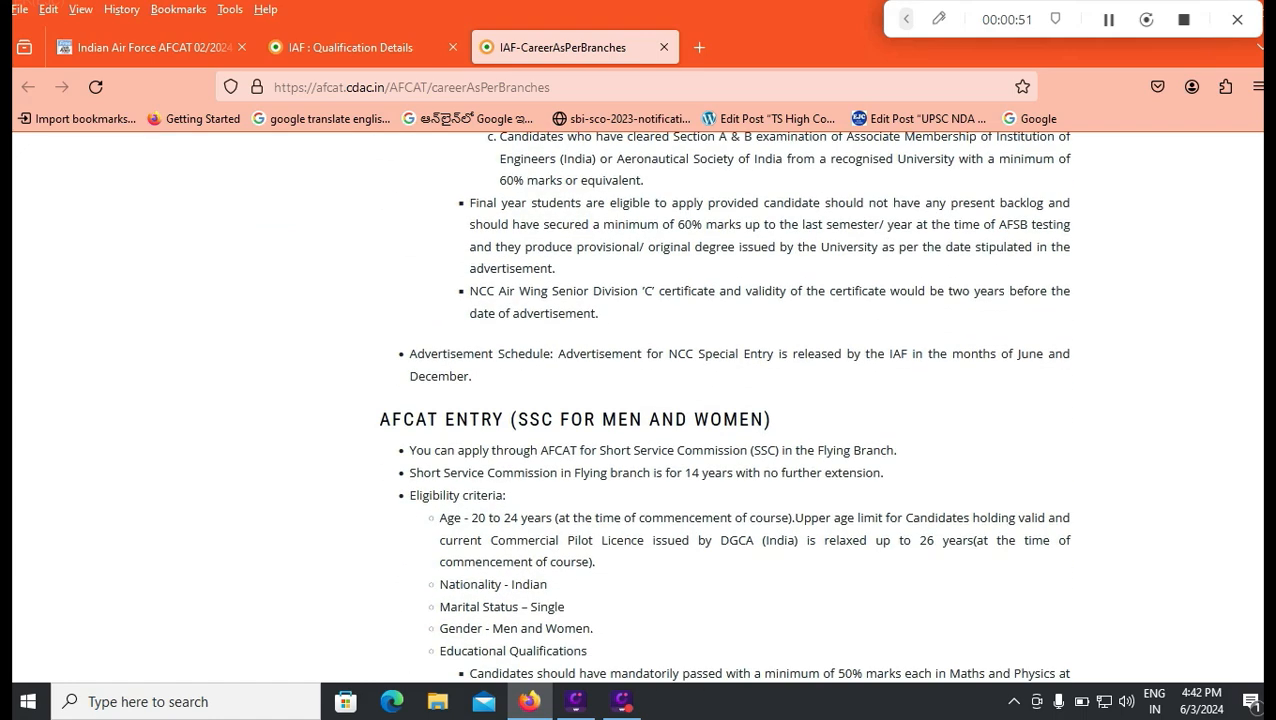
scroll(636, 409, "down", 6)
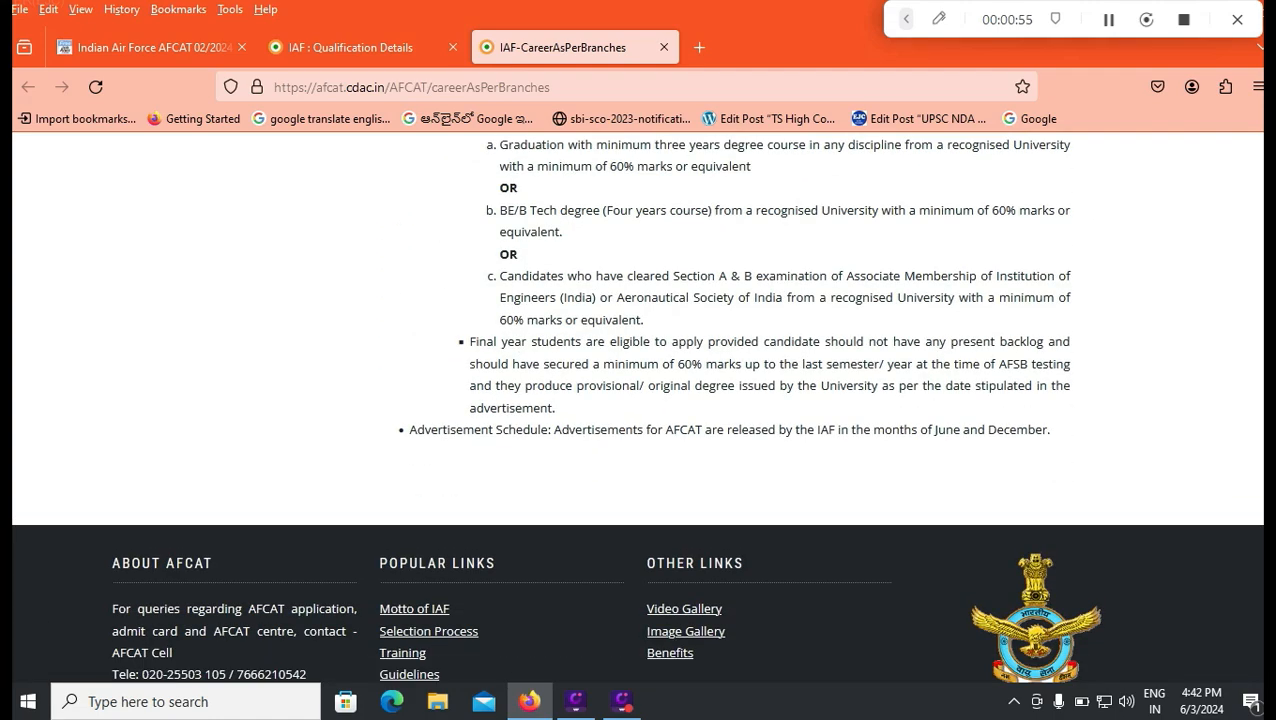
scroll(636, 409, "up", 4)
Step: Return to the Qualification Details form and set the education level to 10+2 [+] Graduation
left_click(334, 46)
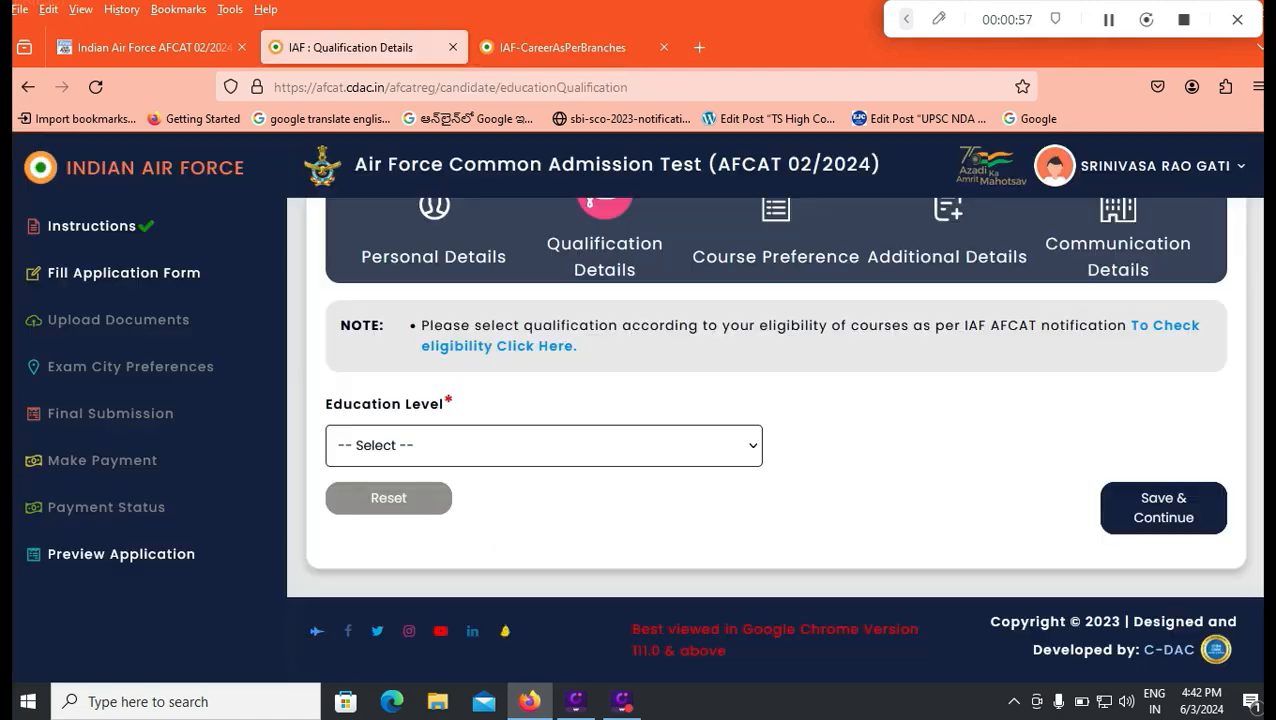
left_click(543, 446)
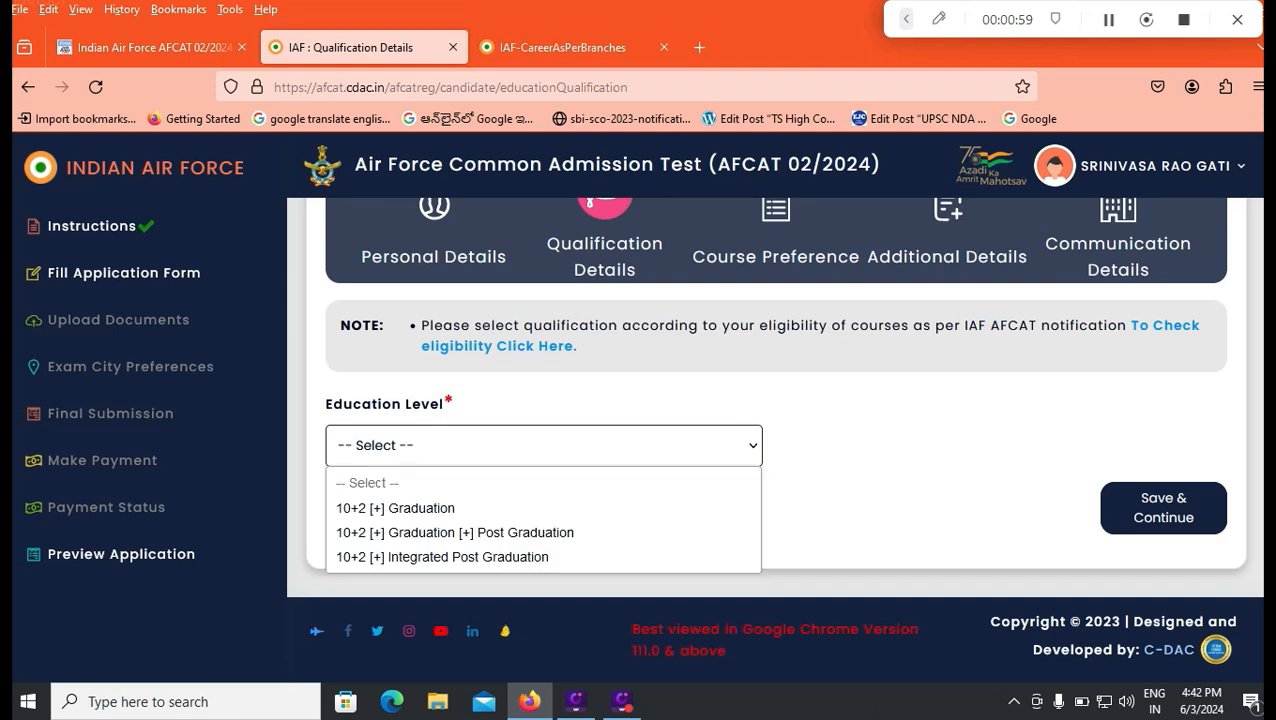
left_click(395, 508)
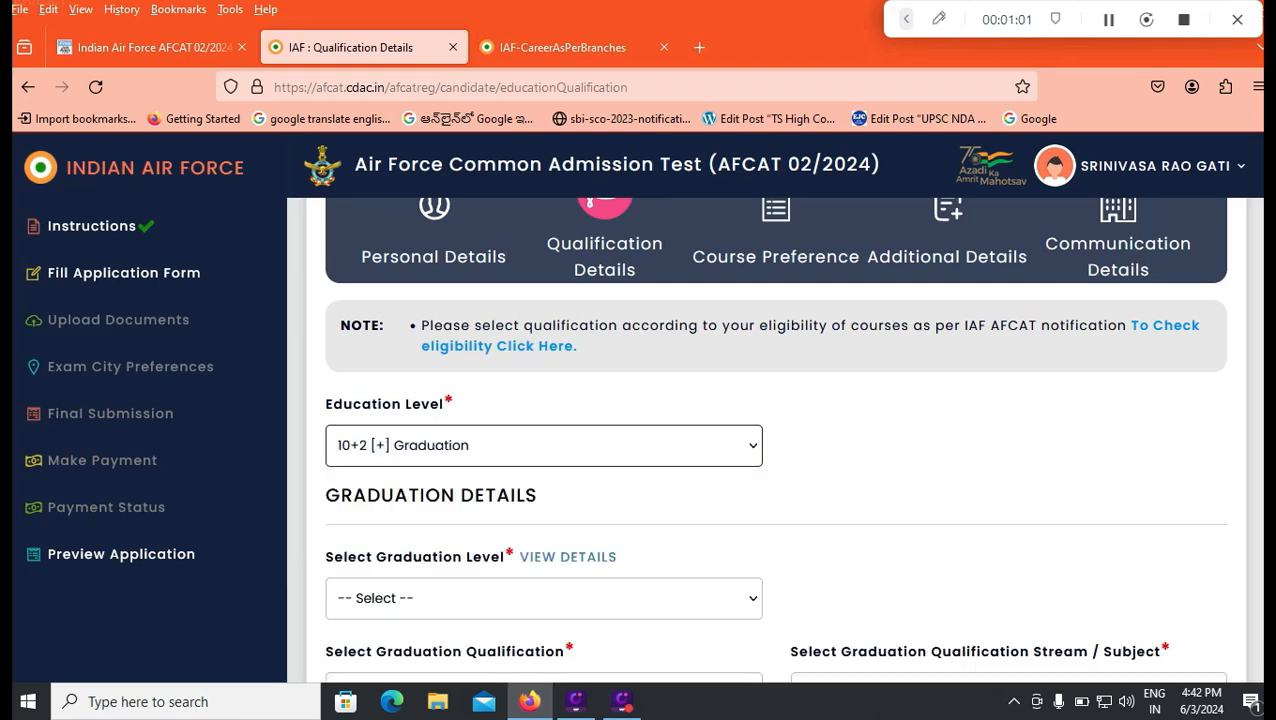
Step: Review the graduation group details explaining which degrees belong to Graduate Options A to D, and close them
scroll(775, 430, "down", 2)
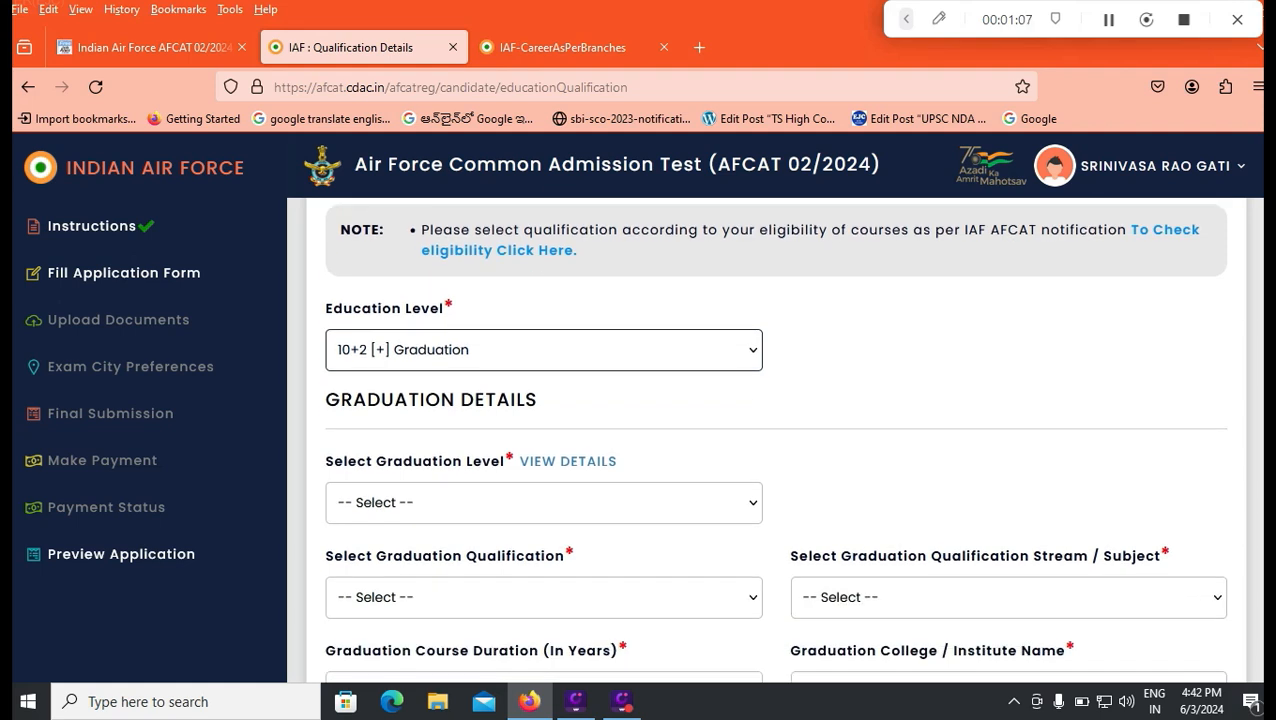
left_click(544, 503)
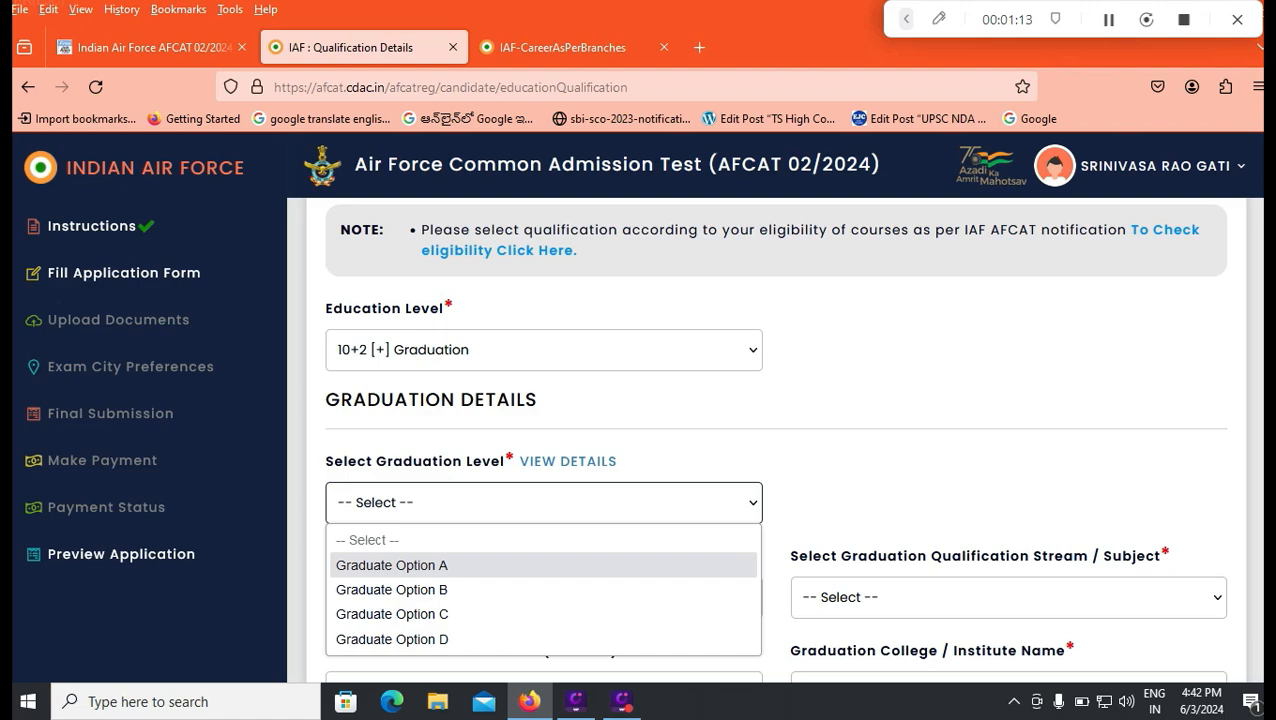
left_click(568, 461)
left_click(568, 461)
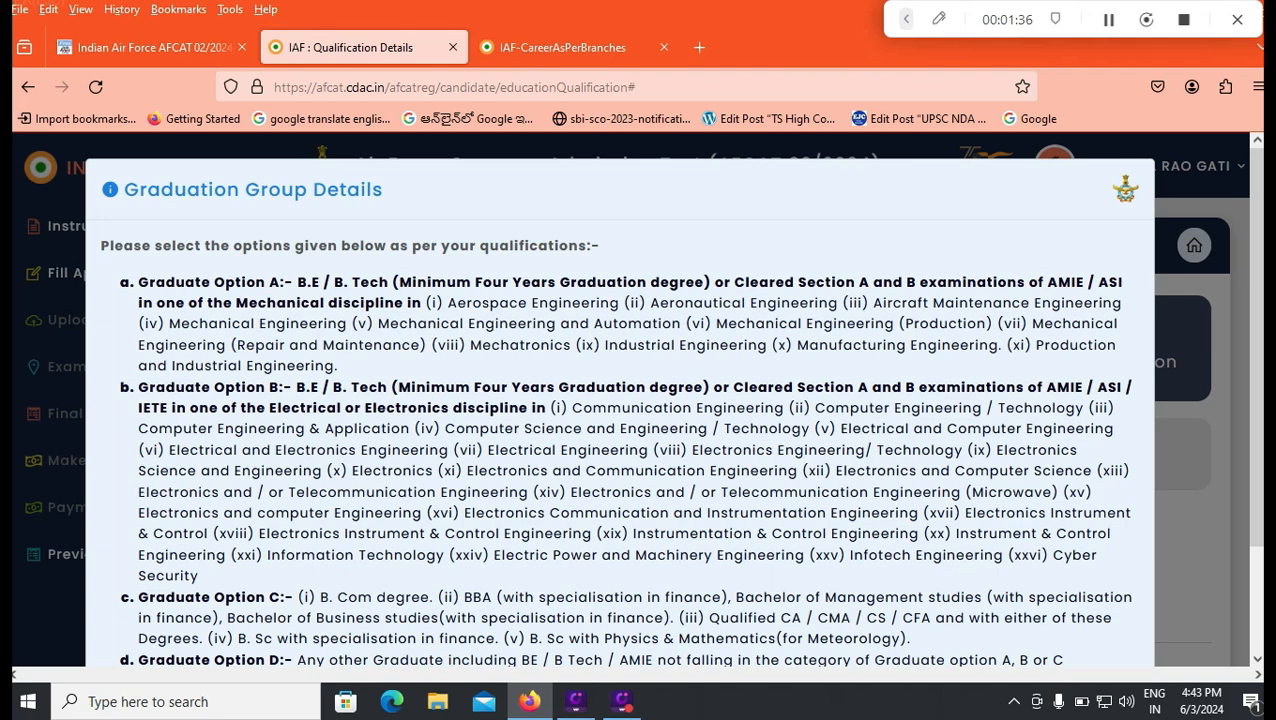
scroll(620, 400, "down", 2)
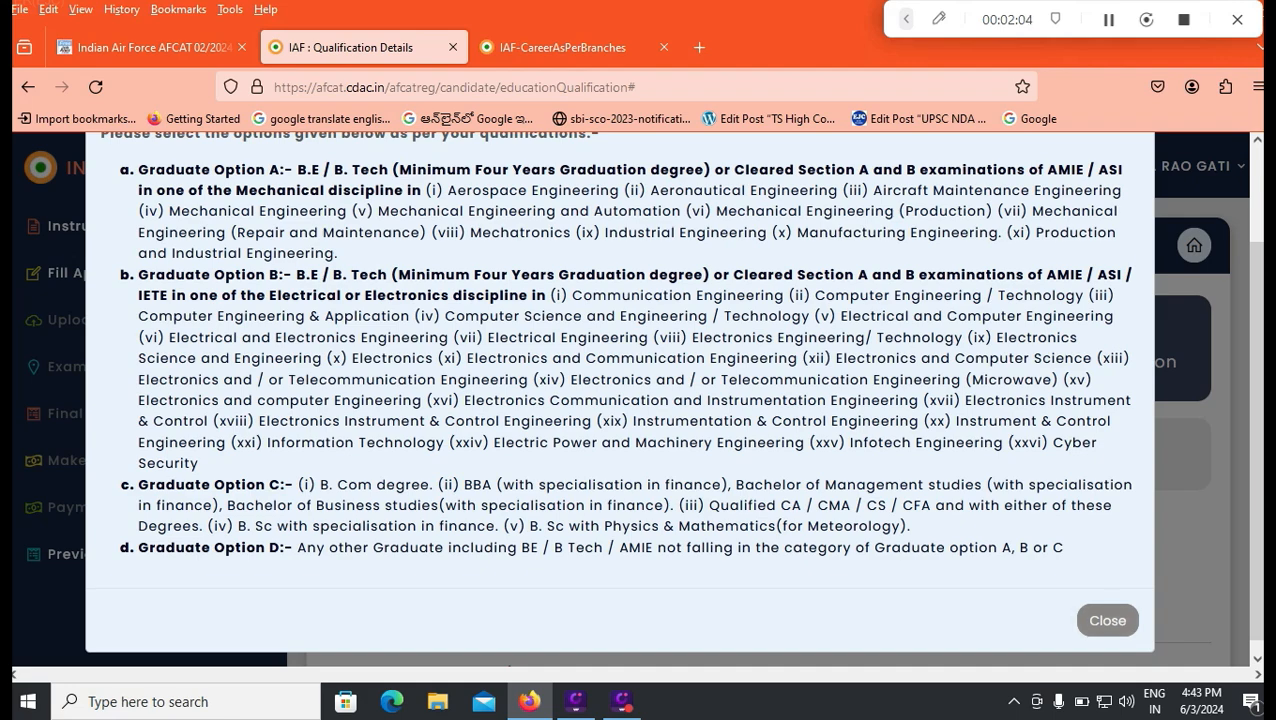
left_click(1107, 620)
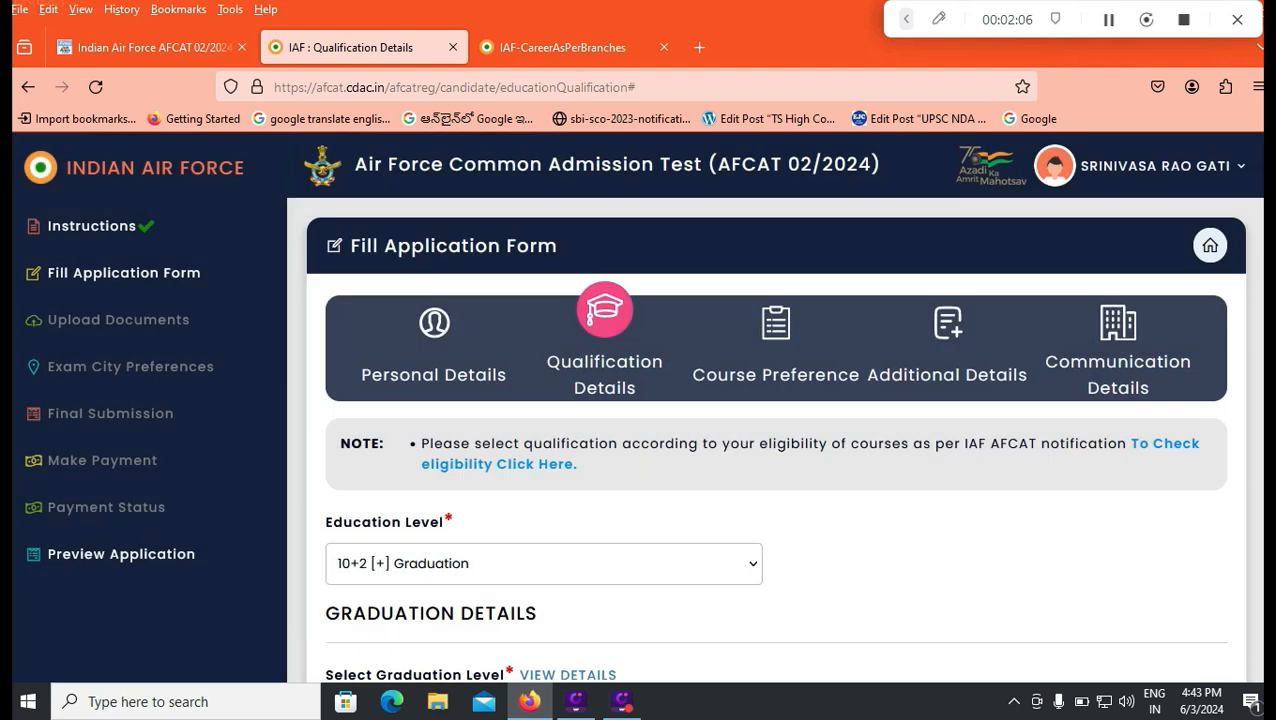
Step: Set the graduation level to Graduate Option B and the graduation qualification to Bachelor of Engineering
scroll(775, 440, "down", 2)
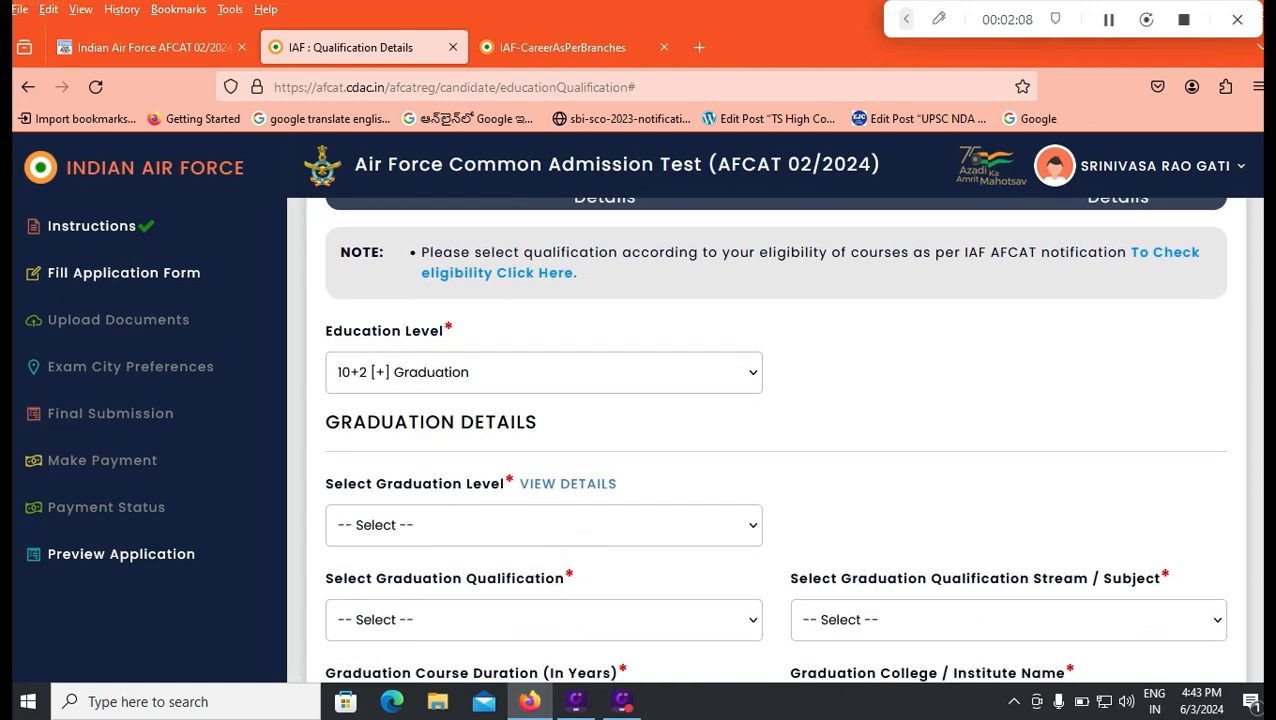
left_click(544, 525)
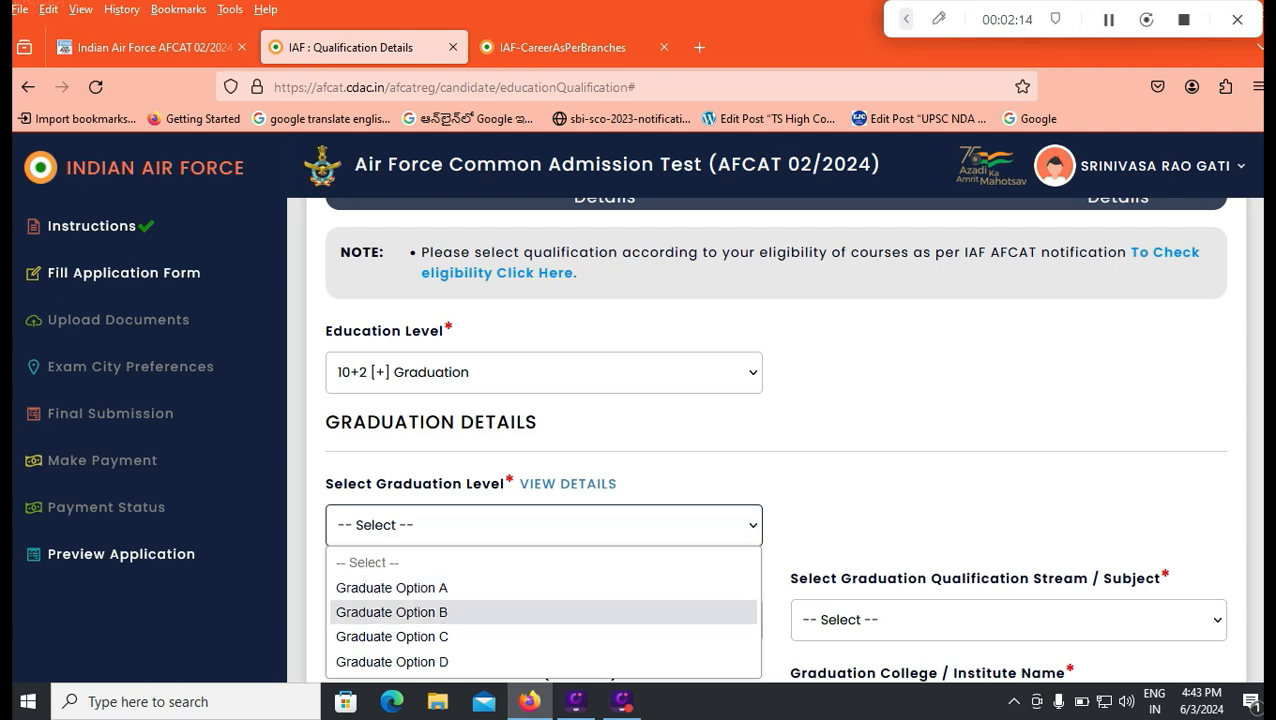
left_click(392, 612)
scroll(775, 440, "down", 1)
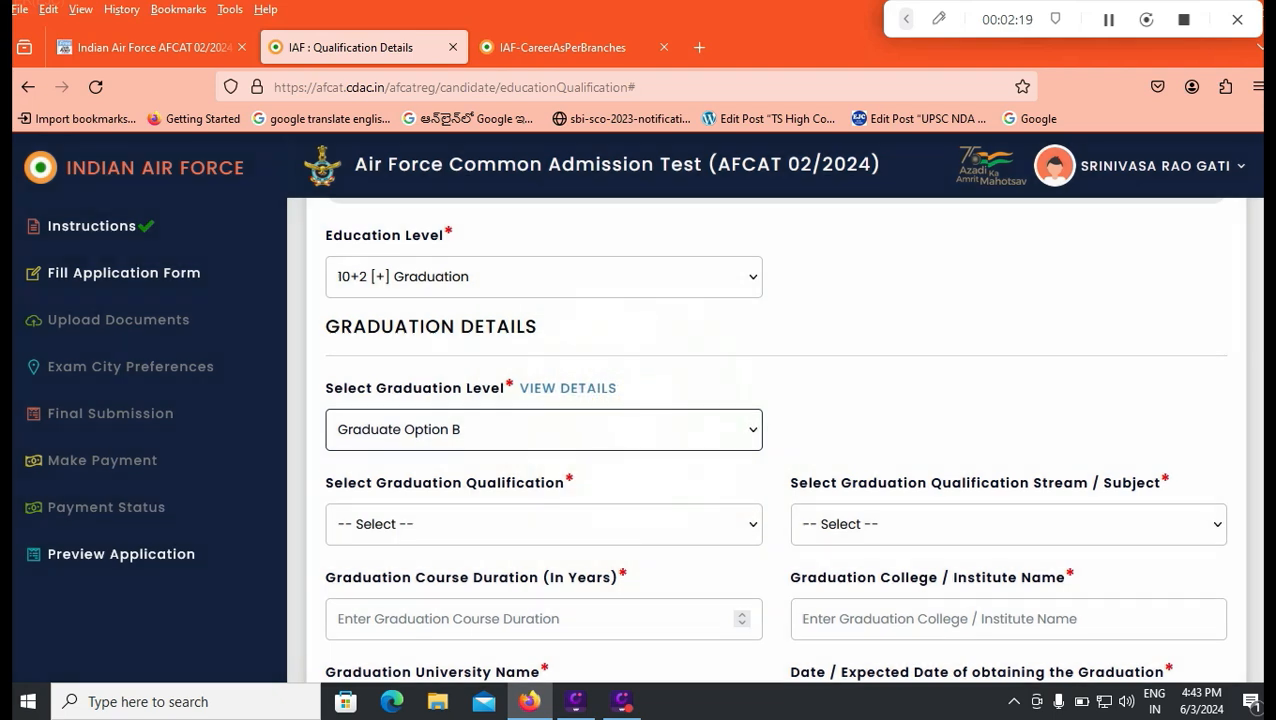
left_click(543, 524)
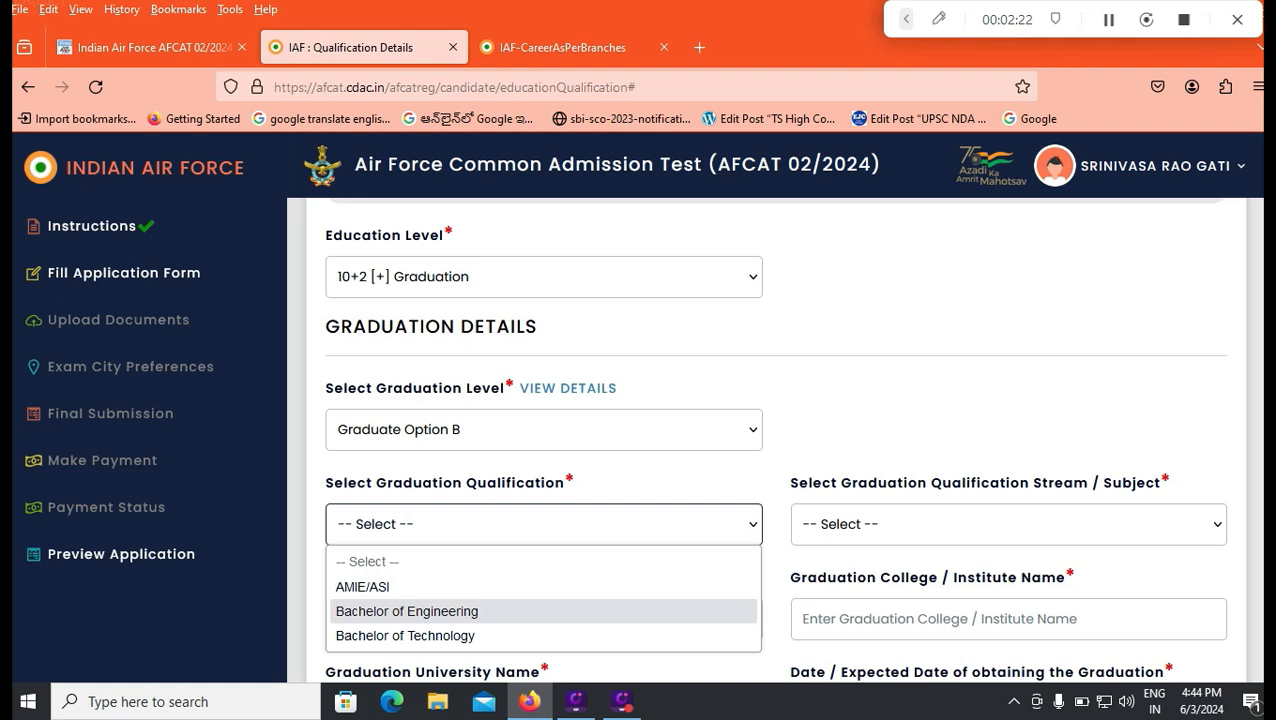
left_click(406, 611)
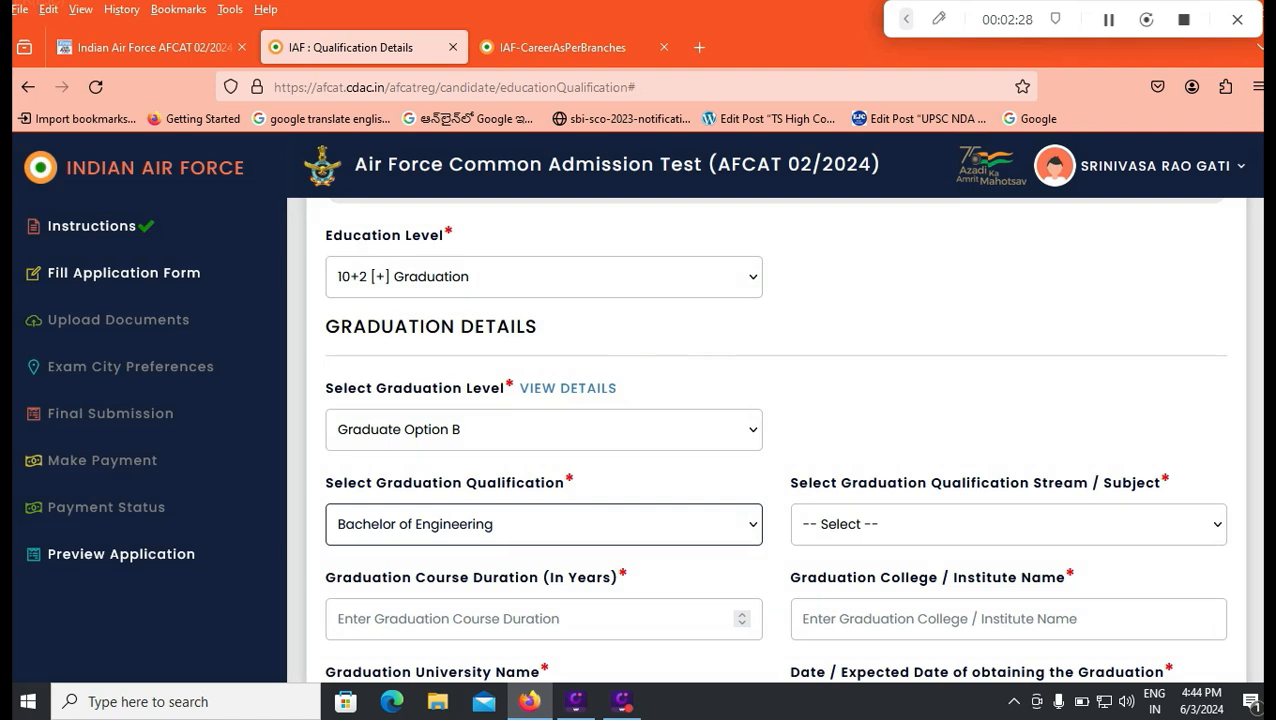
Step: Choose Communication Engineering as the graduation stream and enter a course duration of 4 years
left_click(1008, 524)
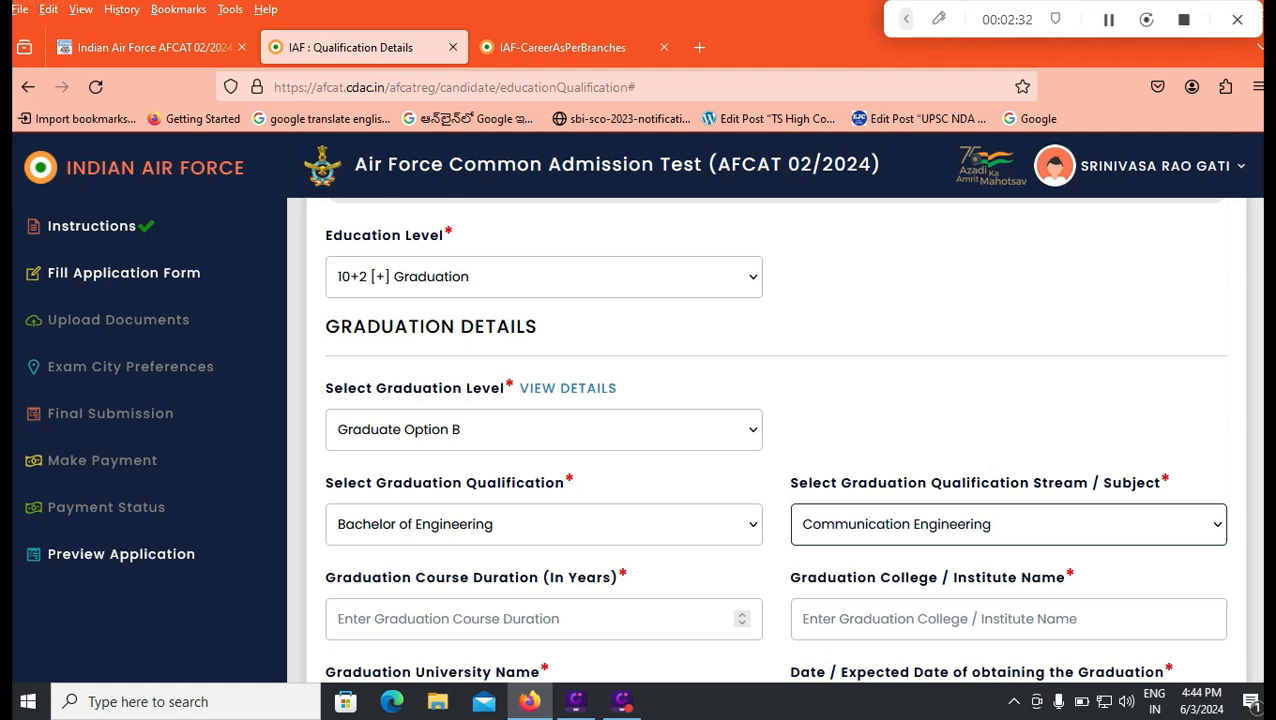
scroll(775, 440, "down", 3)
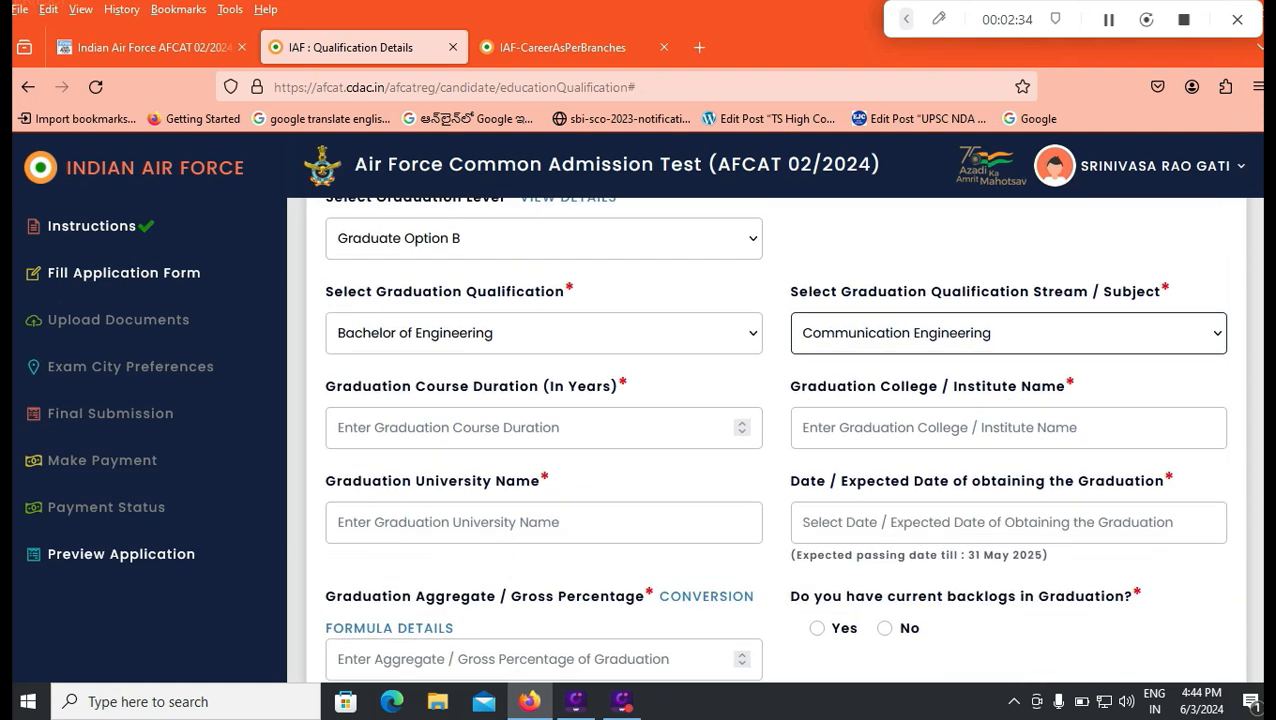
left_click(543, 428)
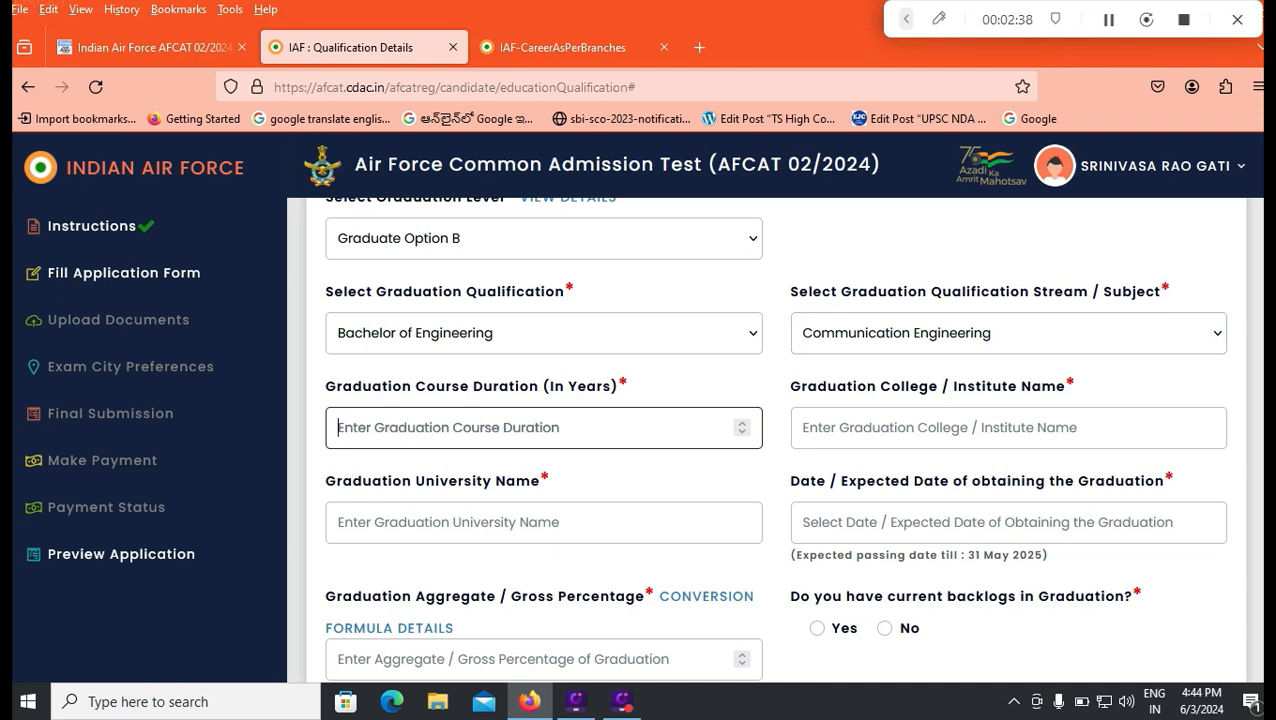
type("4")
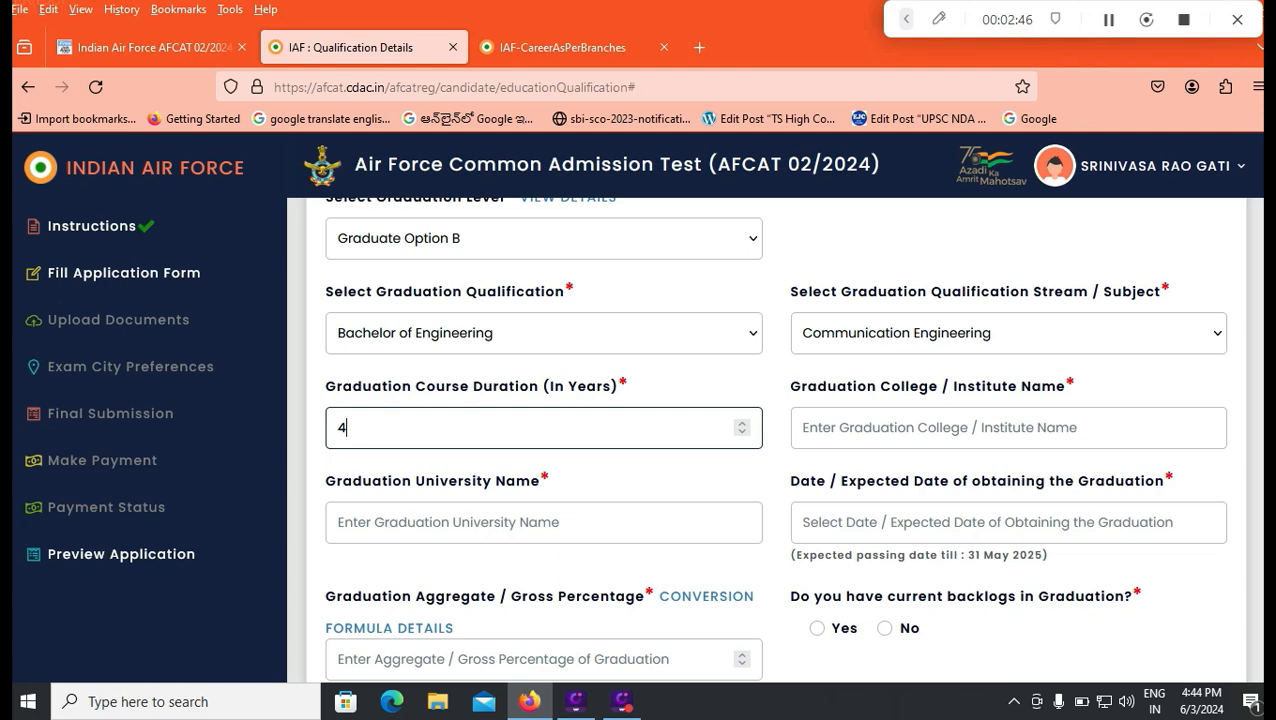
Step: Look over the graduation college name, university name and graduation date fields, including the date calendar, leaving them blank
left_click(1008, 428)
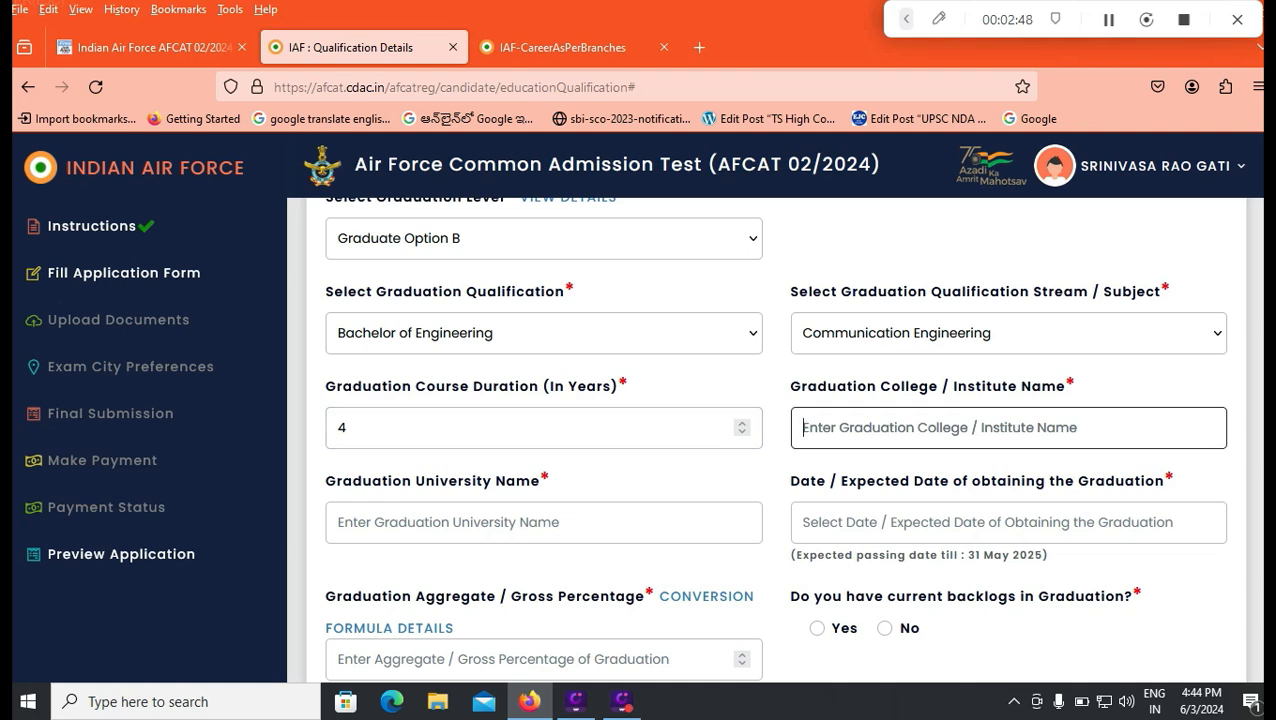
left_click(508, 525)
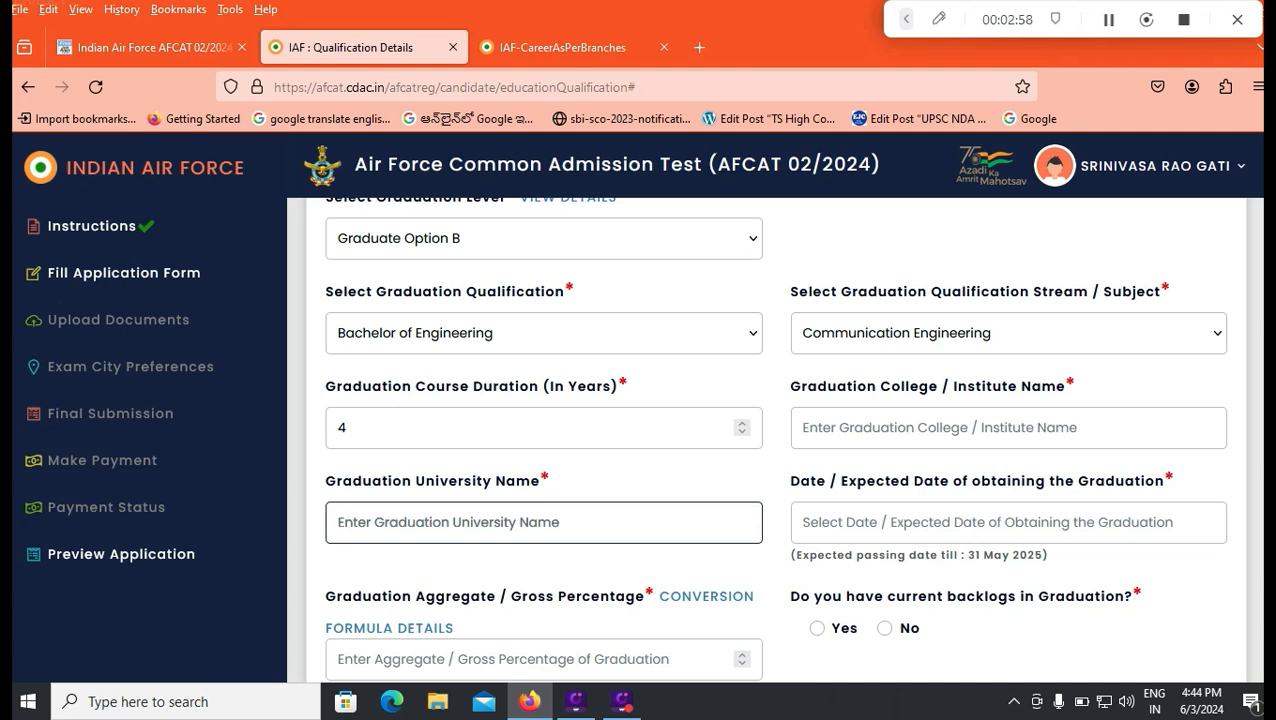
left_click(910, 523)
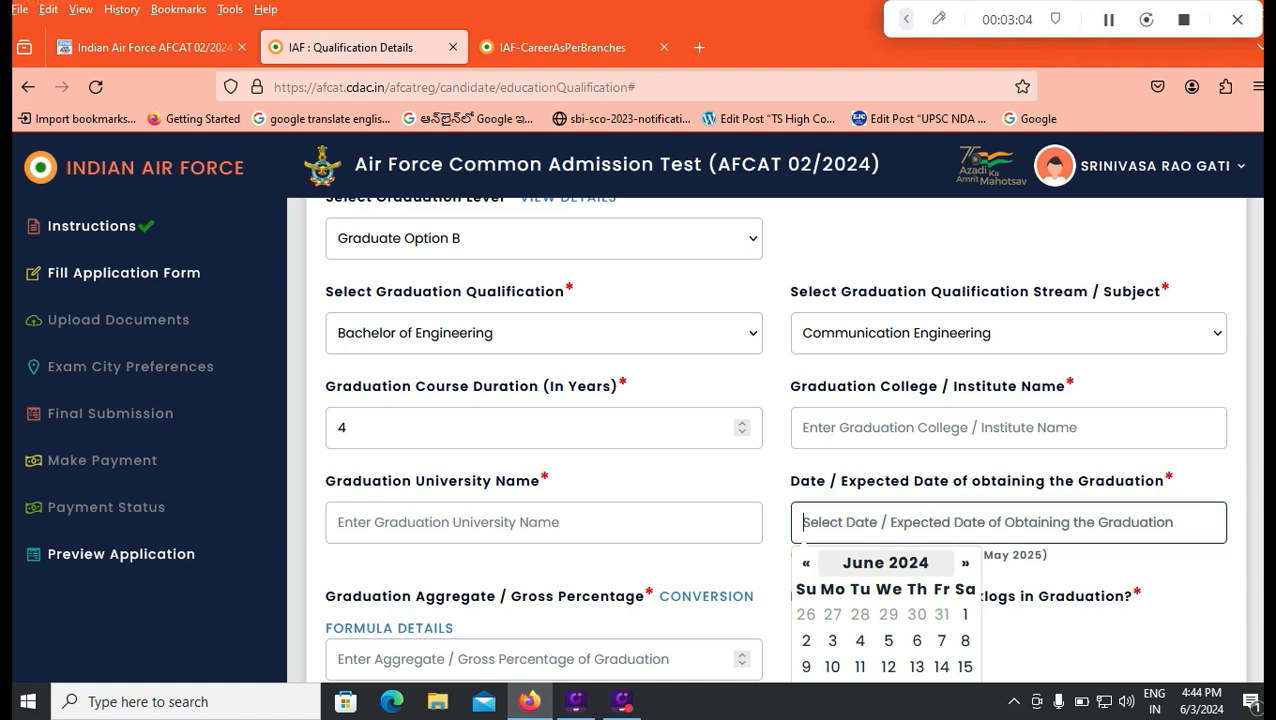
left_click(1090, 628)
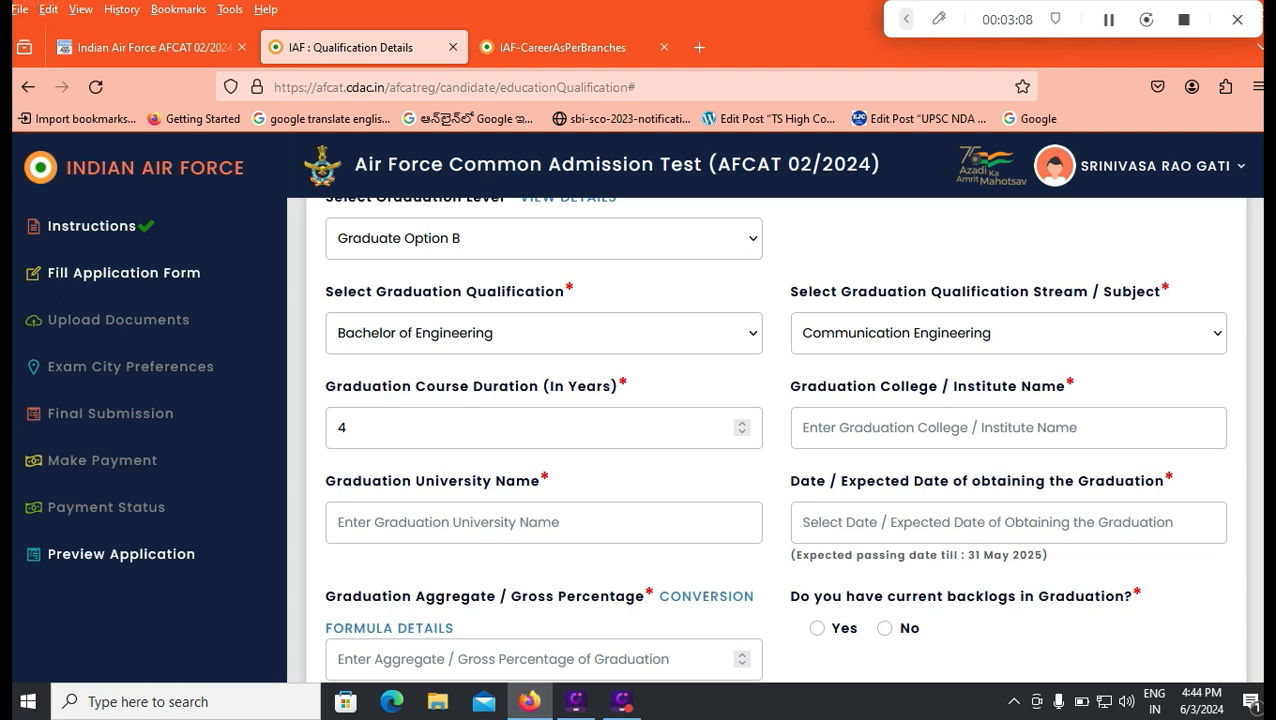
Step: Read the conversion formula details for the graduation percentage, close them and return to the graduation percentage field
scroll(776, 440, "down", 1)
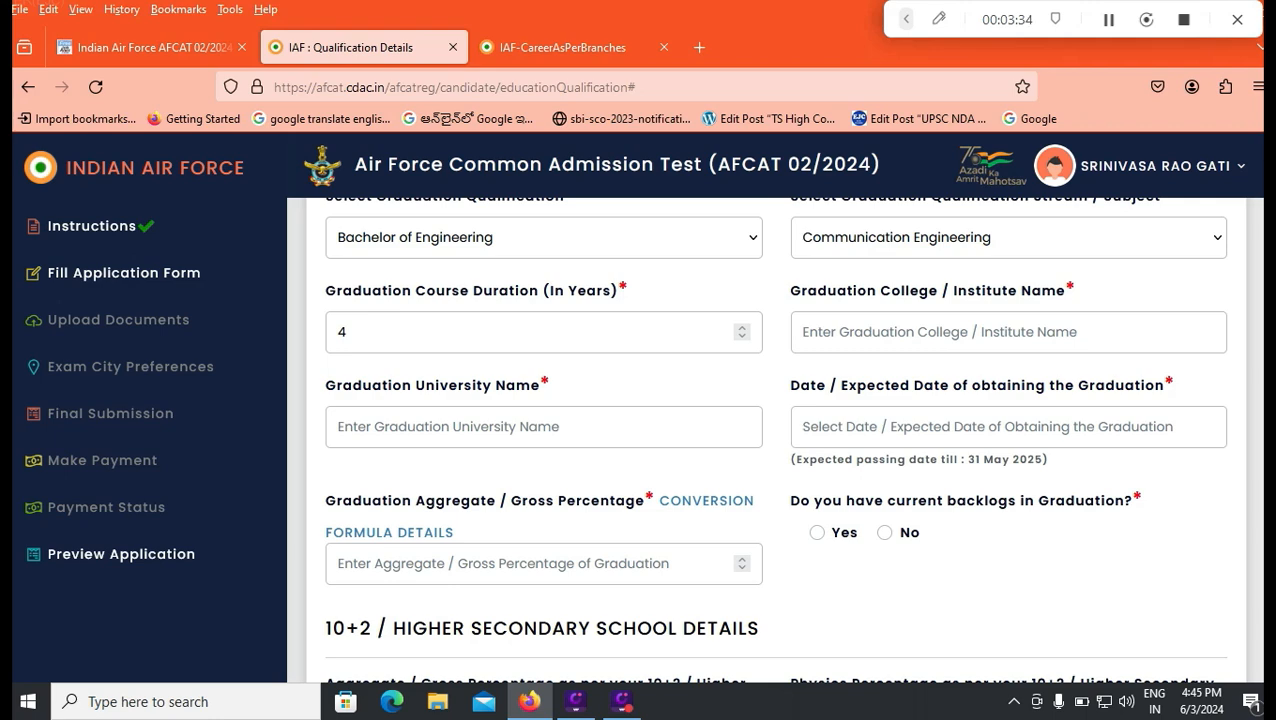
left_click(706, 500)
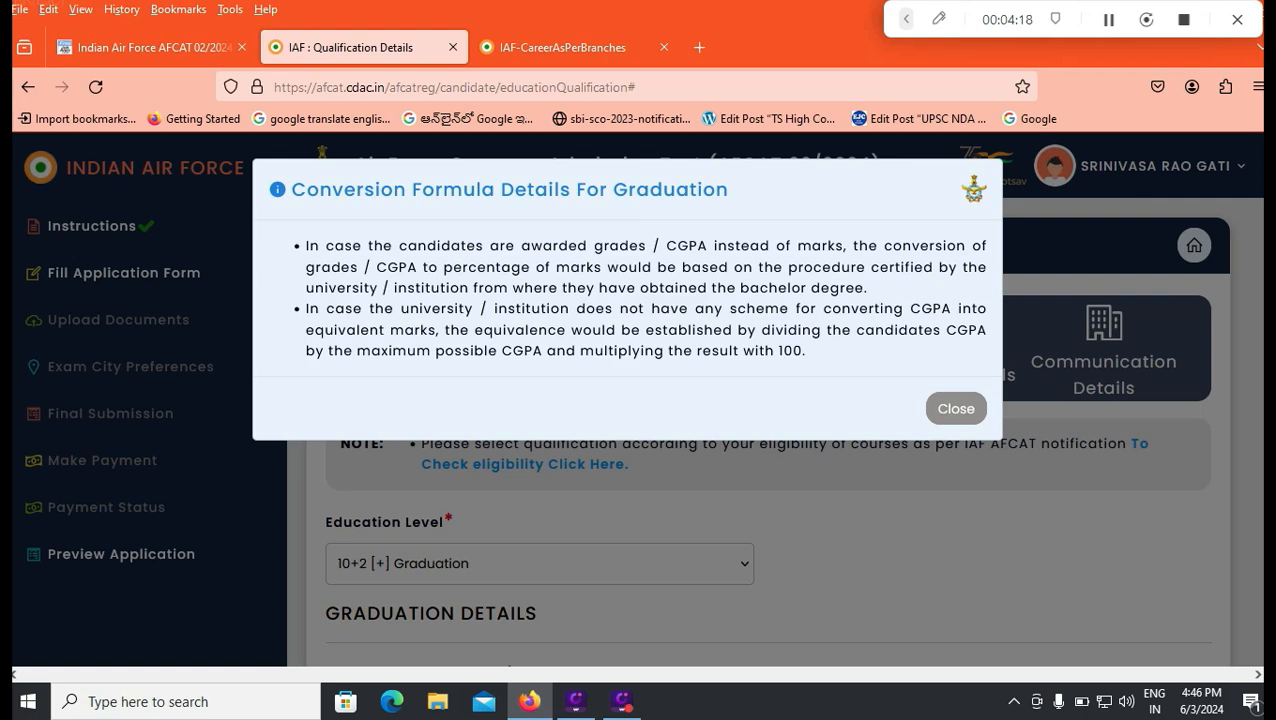
left_click(956, 408)
scroll(956, 408, "down", 3)
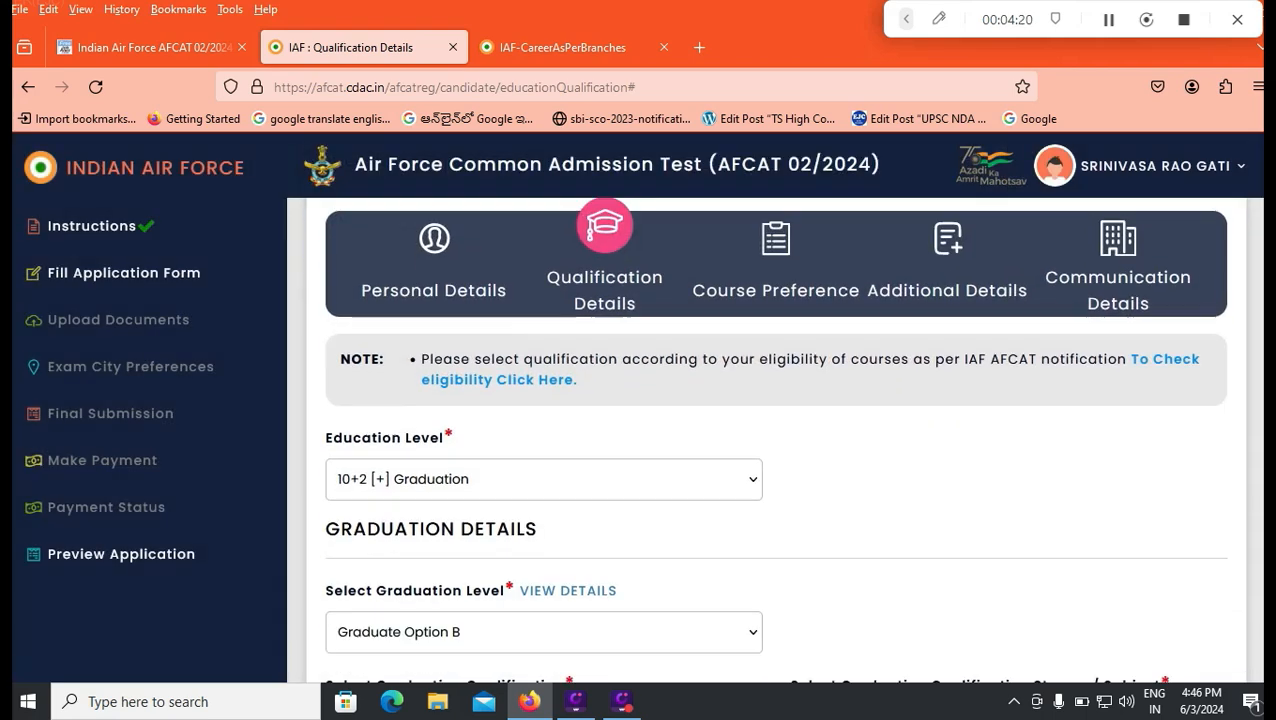
scroll(774, 440, "down", 3)
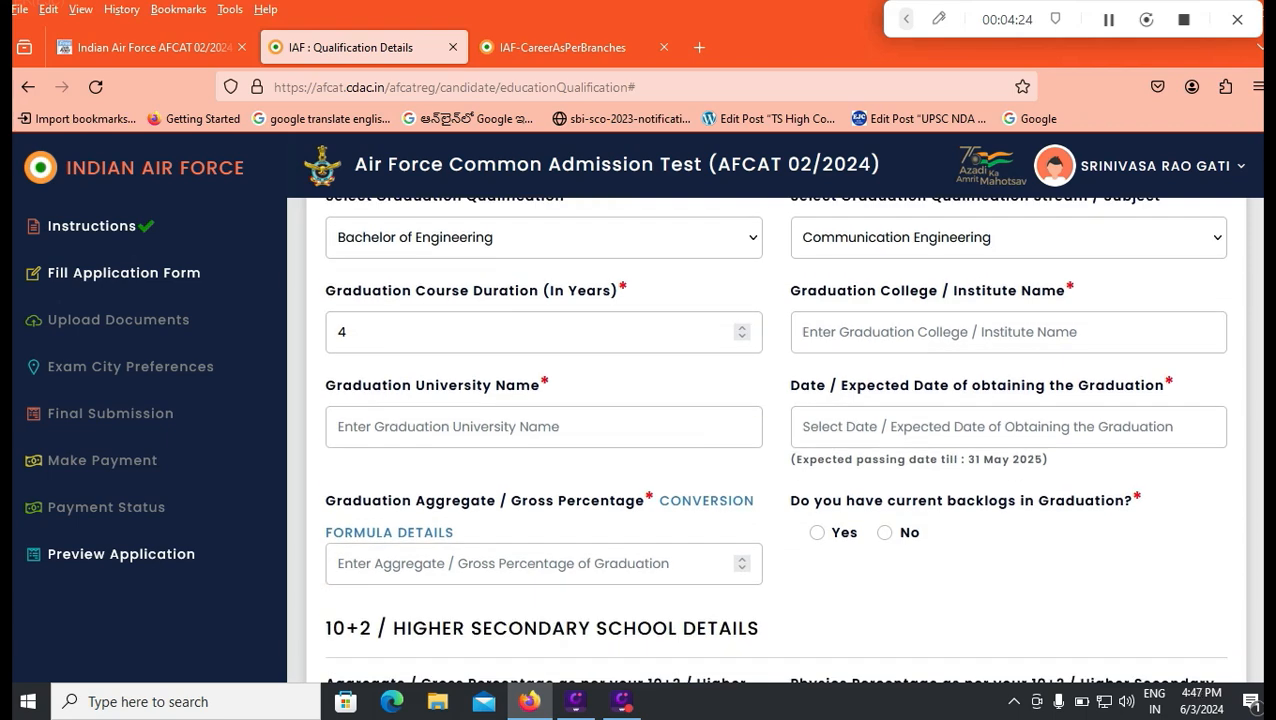
Step: Enter 80 as the graduation aggregate percentage and answer No to current backlogs in graduation
scroll(602, 455, "down", 1)
left_click(602, 468)
type("80")
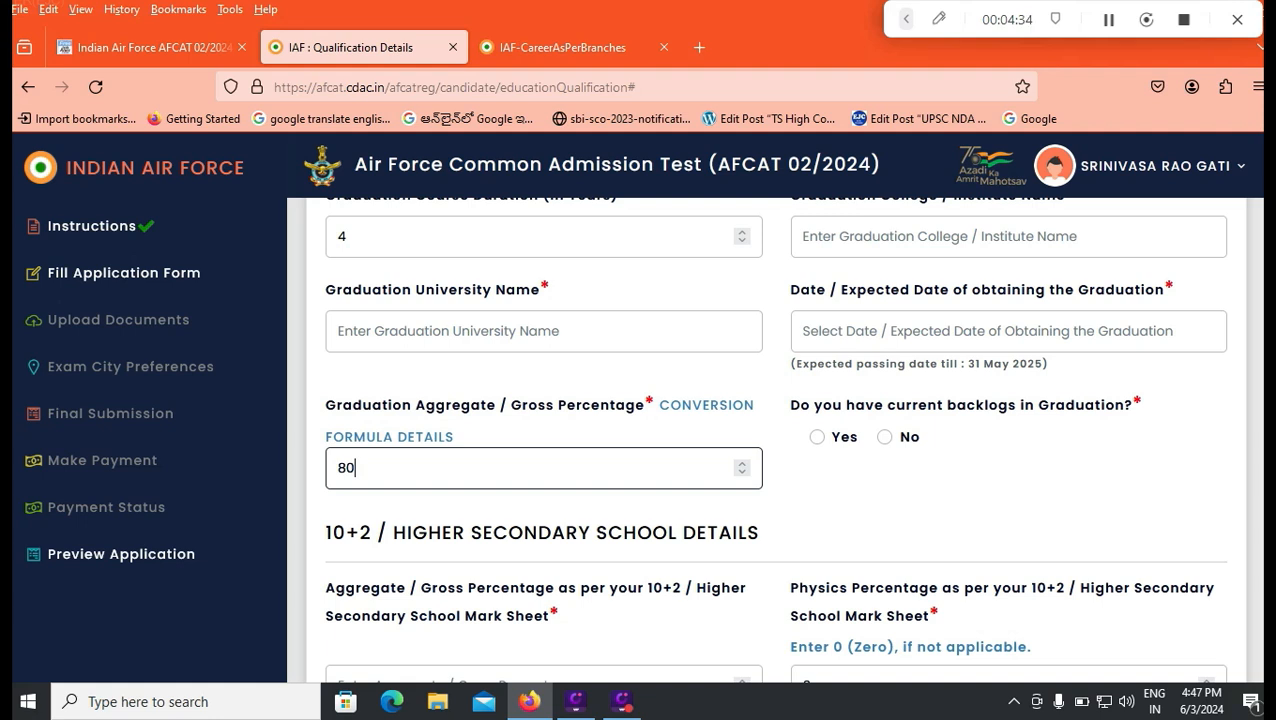
left_click(884, 437)
Step: Enter the 10+2 percentages as aggregate 75, Physics 79 and Mathematics 86, and save the qualification details
scroll(884, 437, "down", 1)
scroll(776, 440, "down", 2)
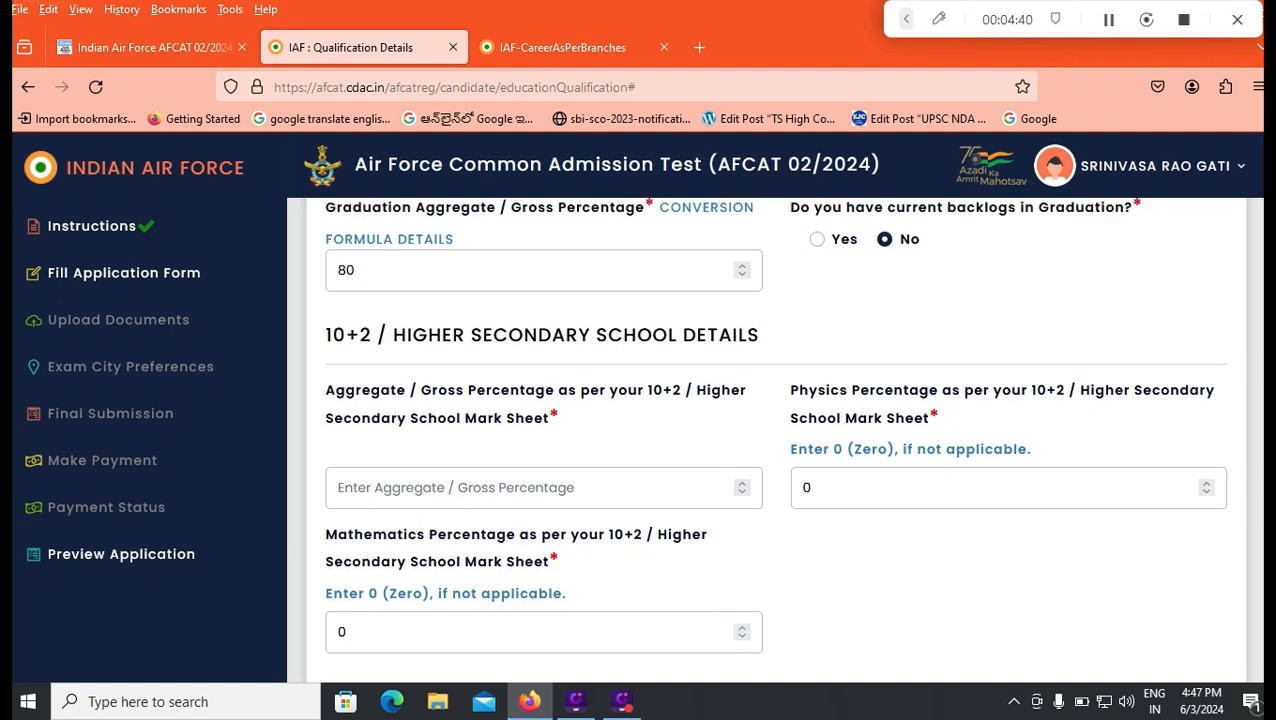
scroll(766, 440, "down", 1)
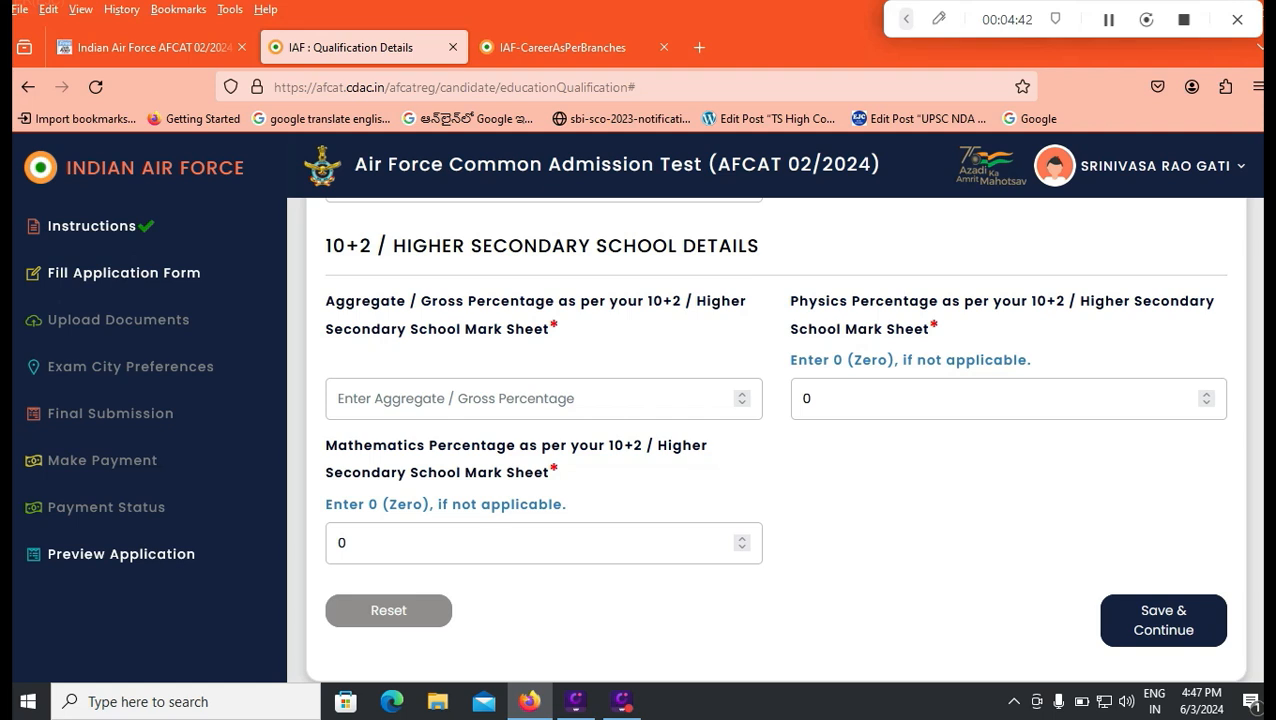
left_click(532, 399)
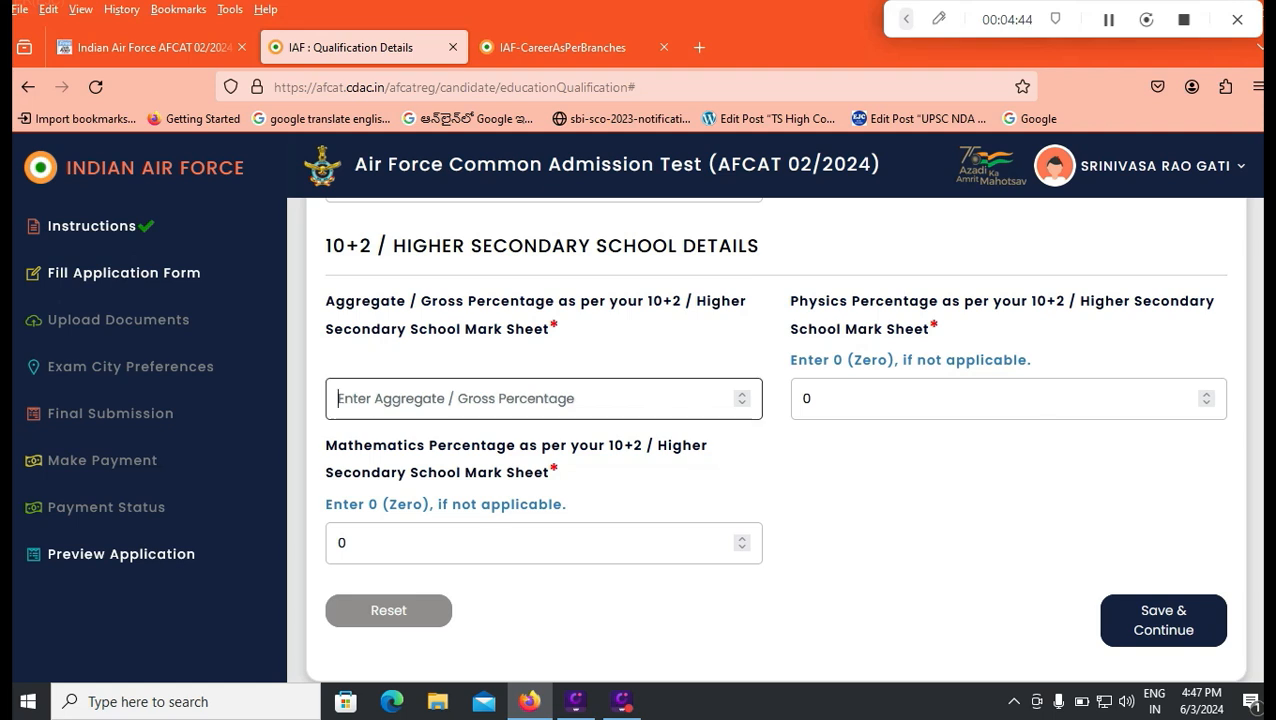
type("75")
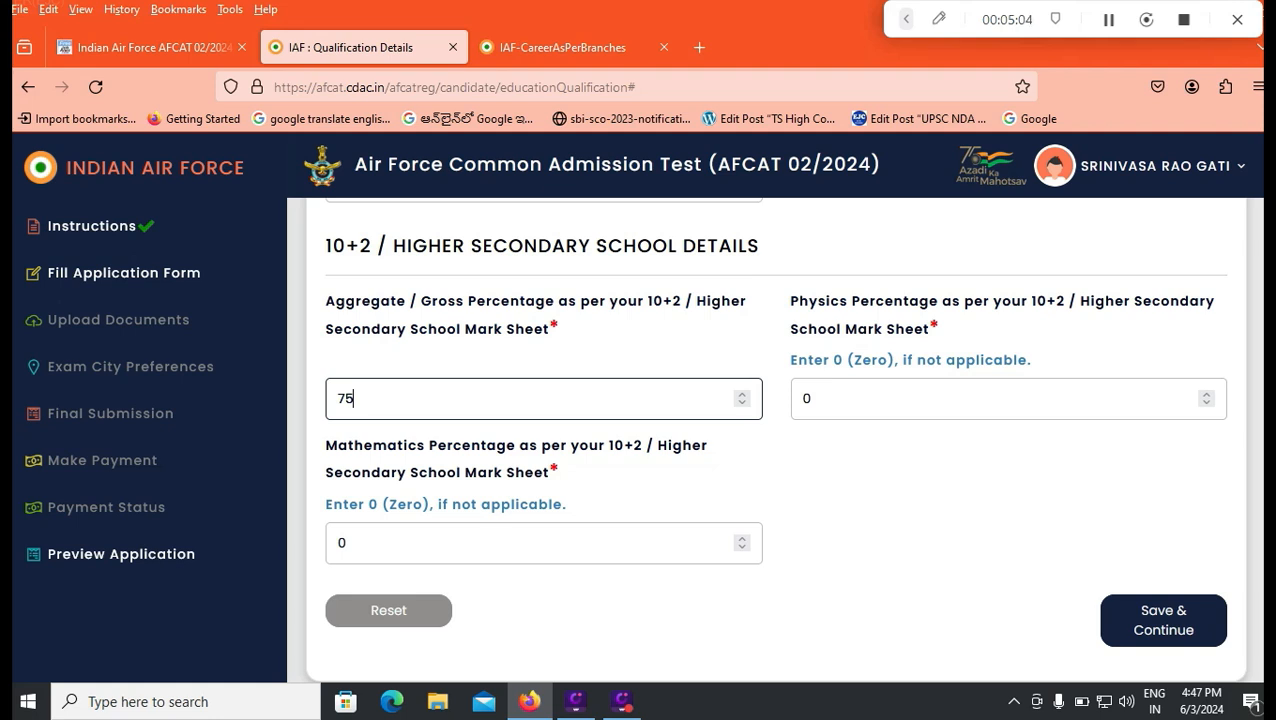
key("Tab")
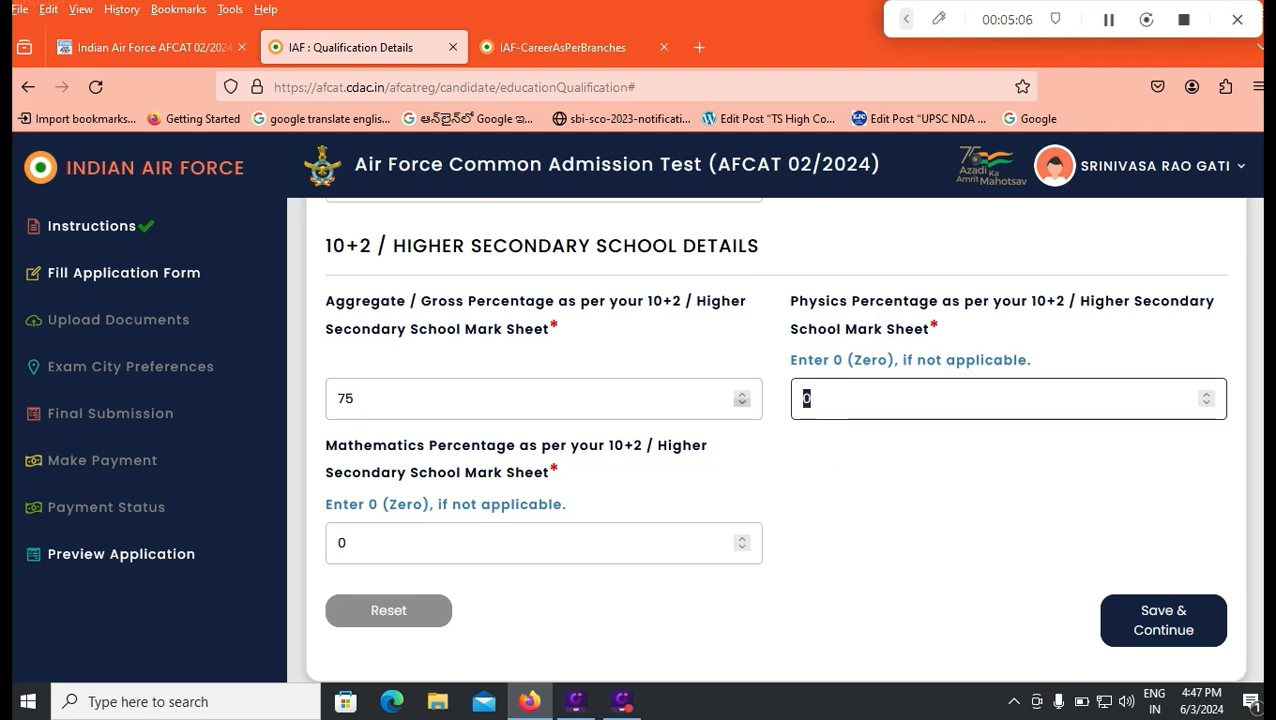
type("79")
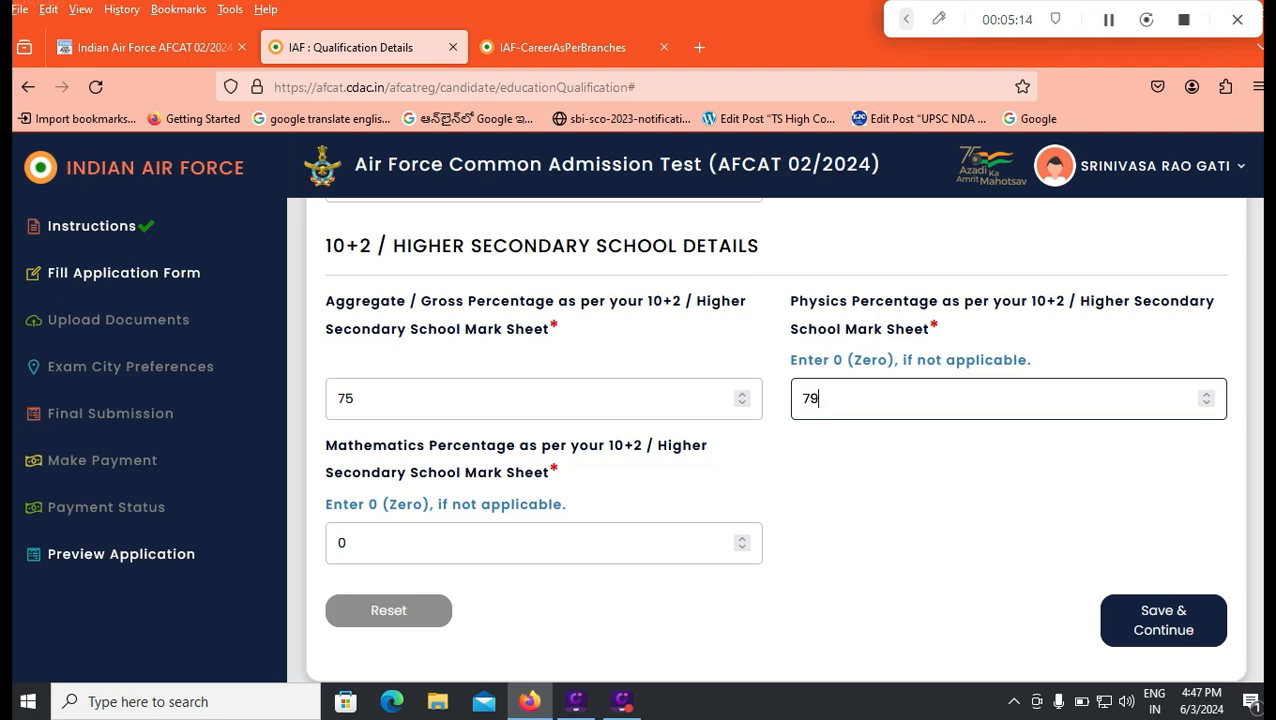
key("Tab")
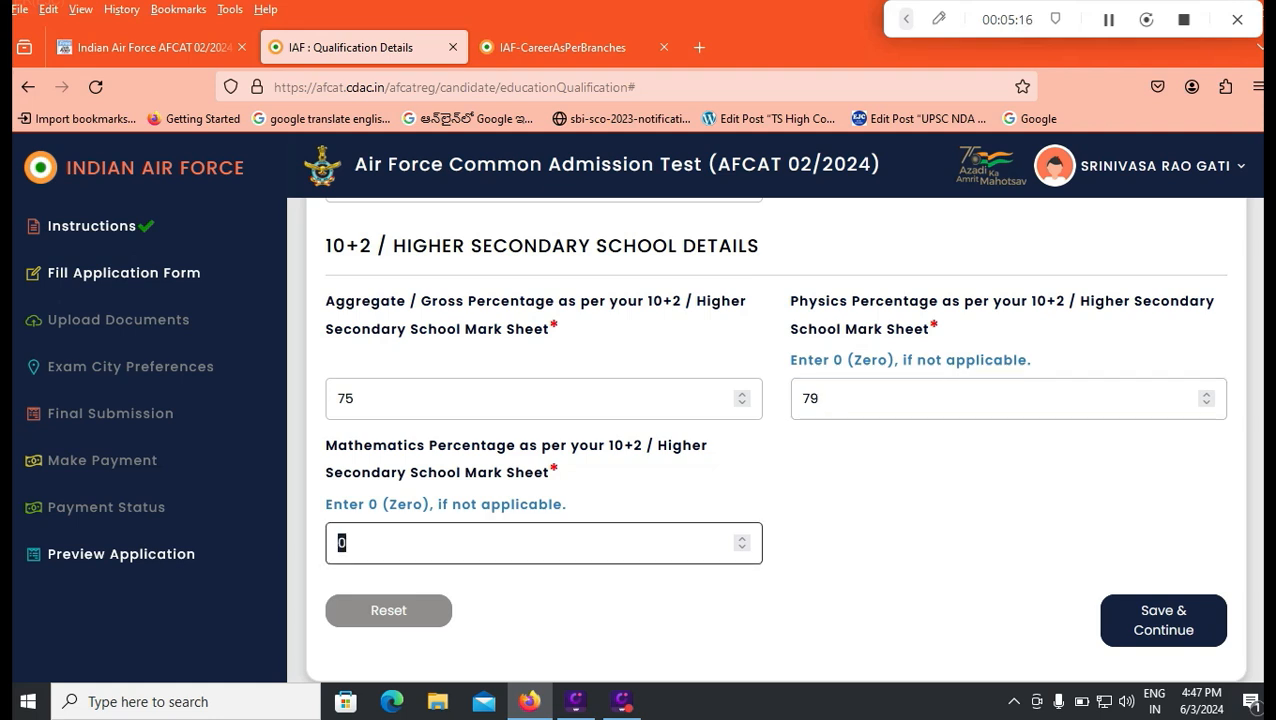
type("86")
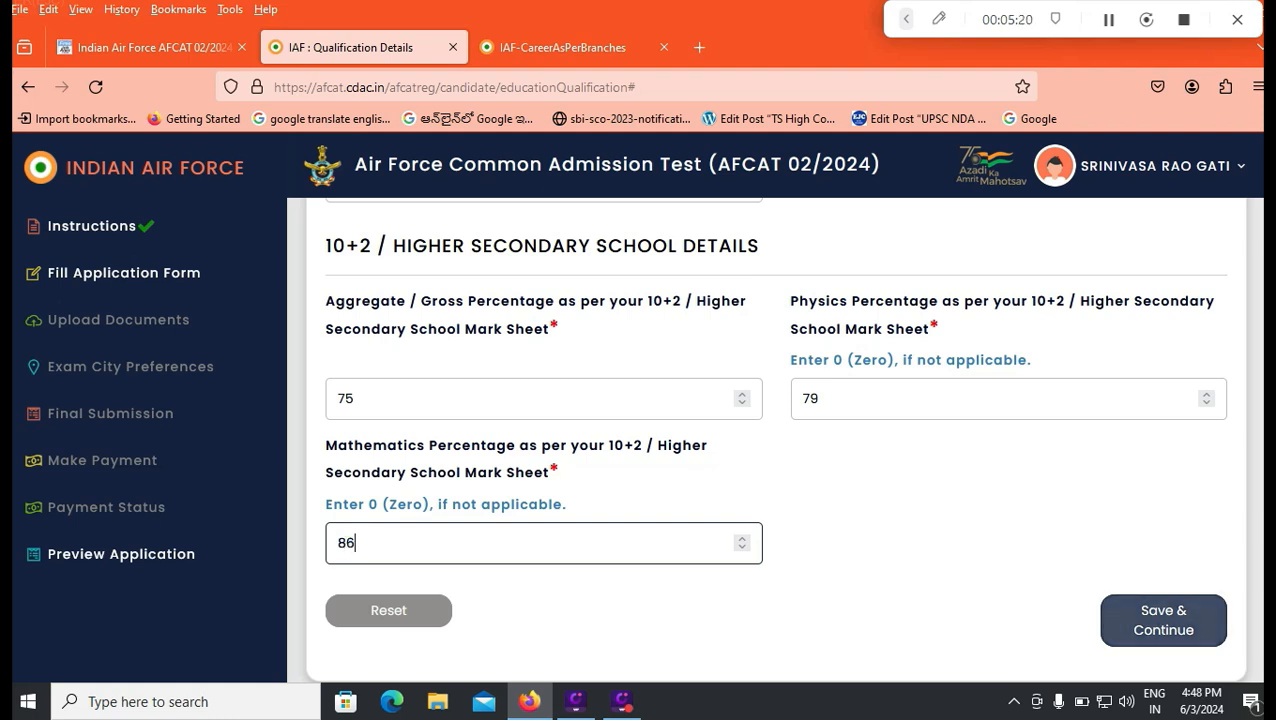
key("Return")
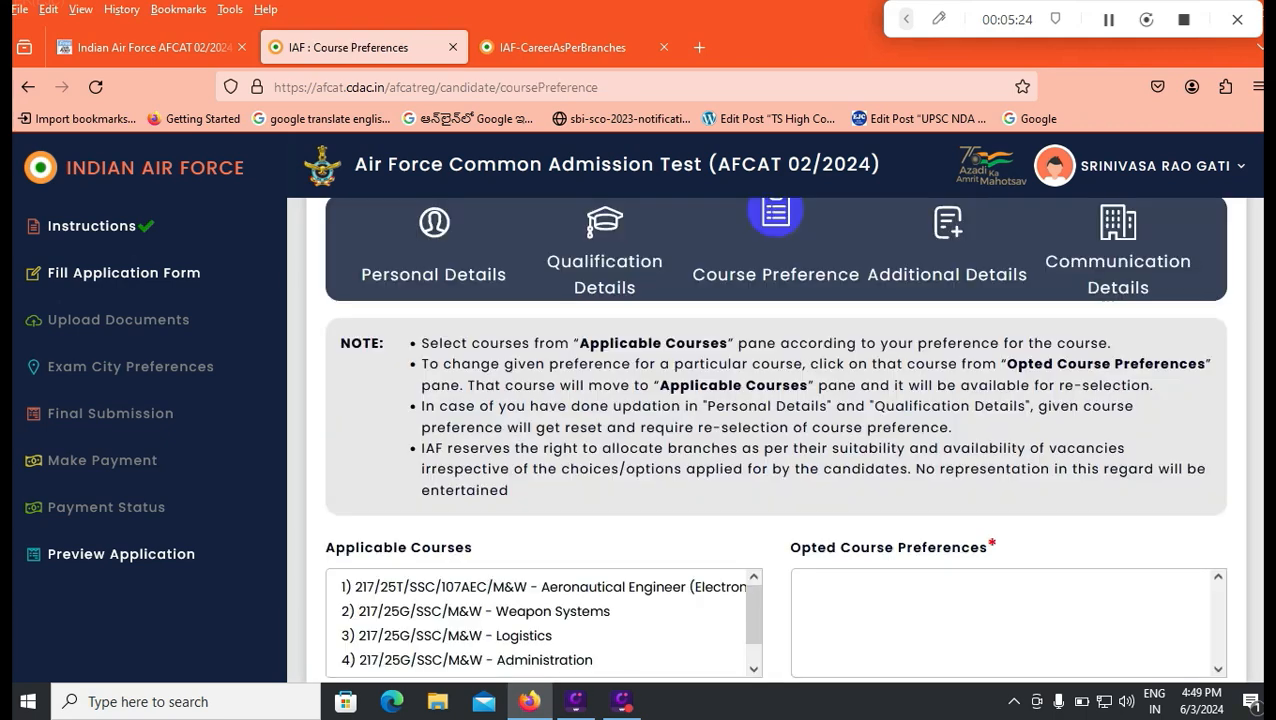
Step: Look through the applicable courses, try Weapon Systems as an opted preference, and return it to the applicable courses
scroll(775, 440, "down", 2)
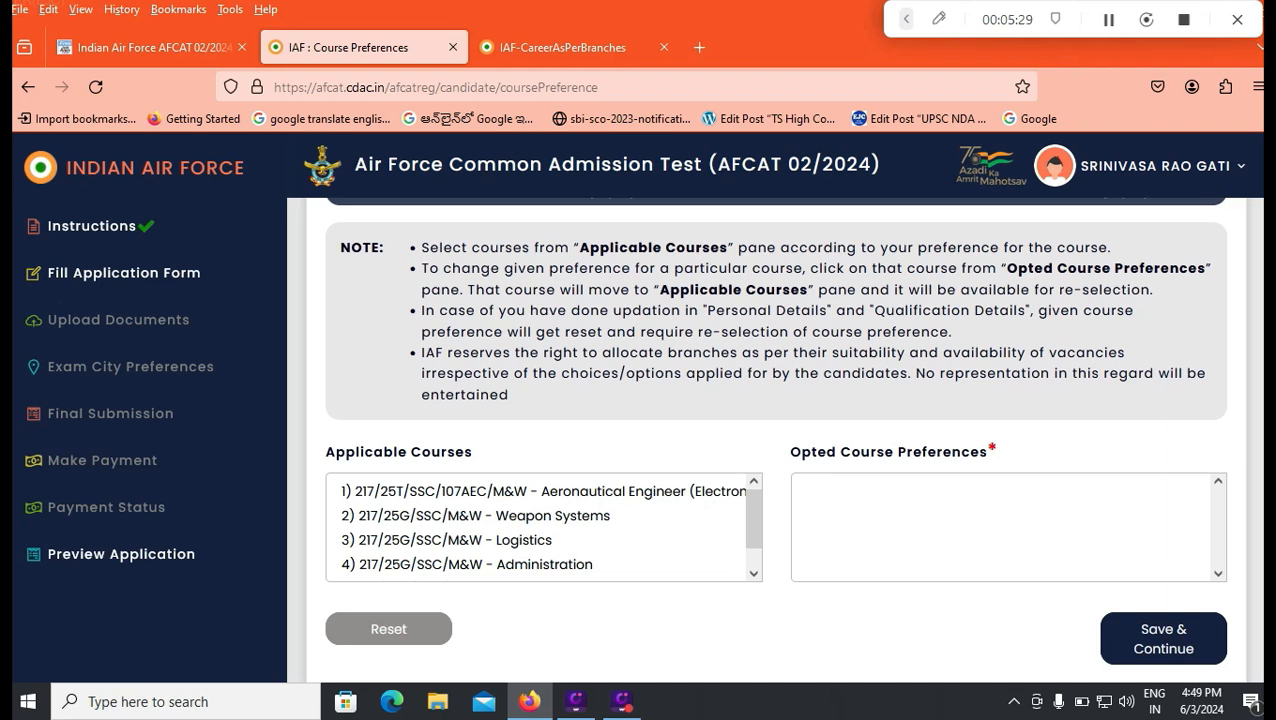
scroll(544, 527, "down", 1)
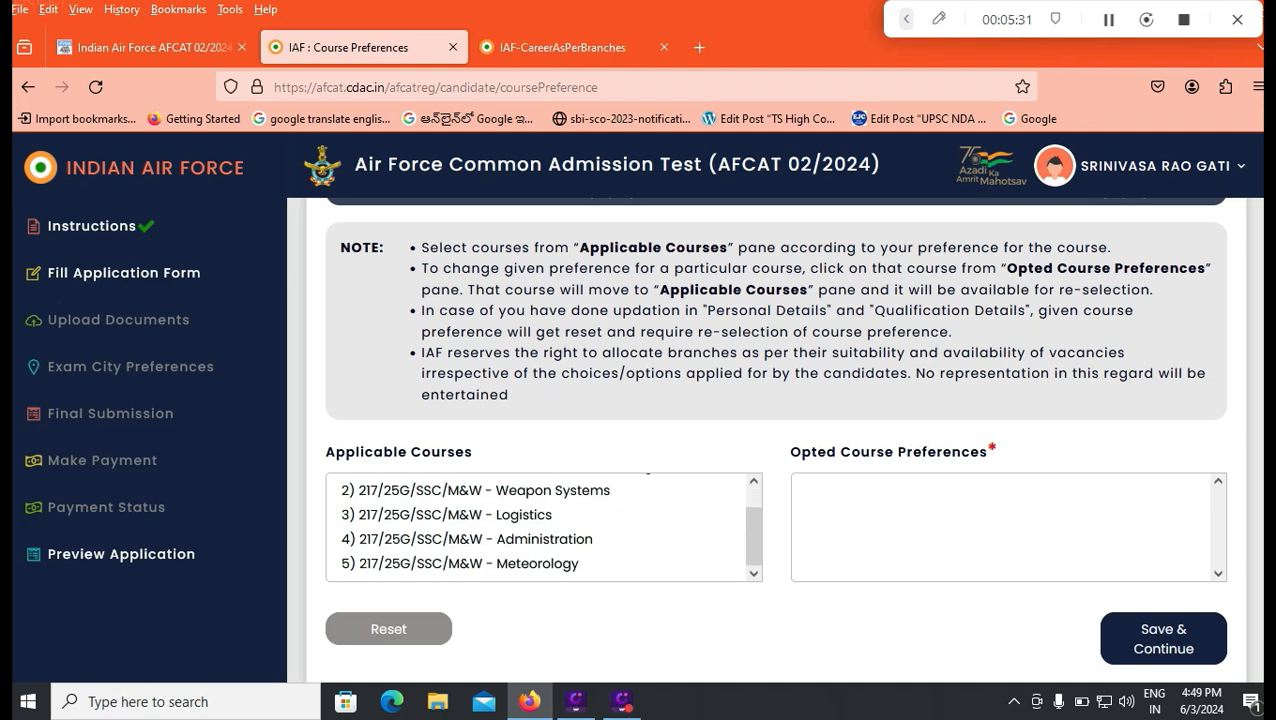
scroll(544, 527, "up", 1)
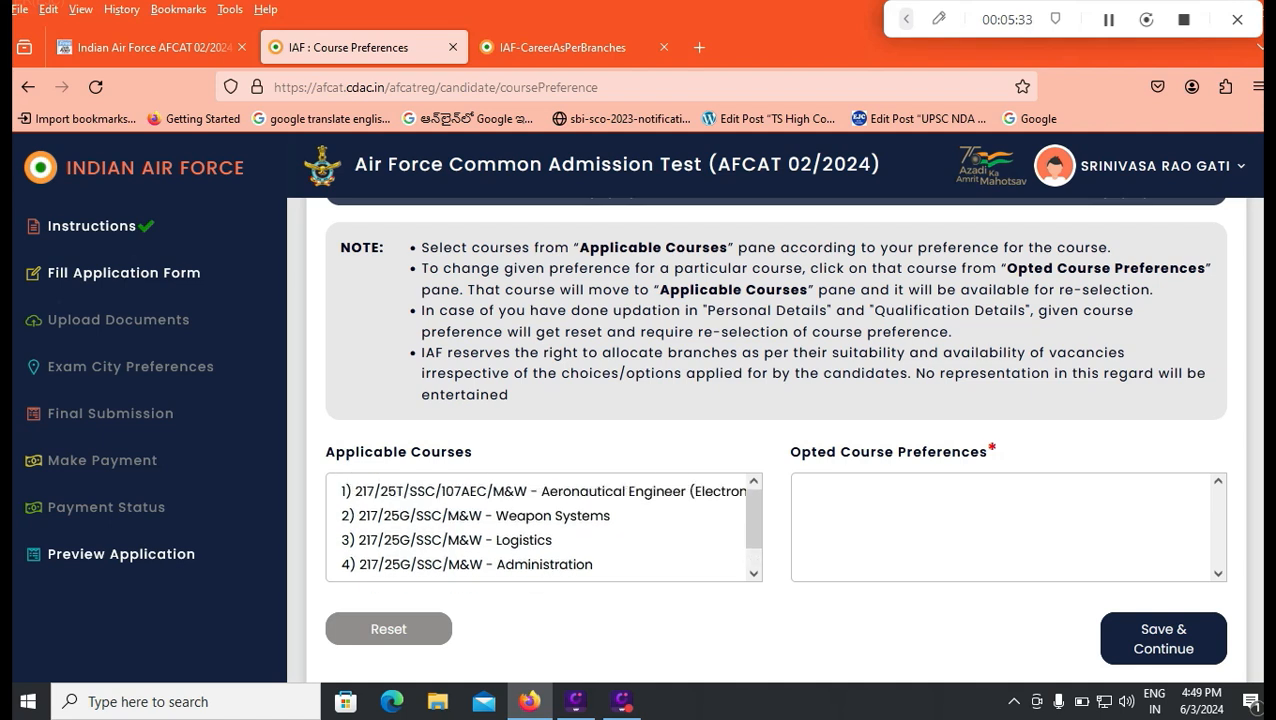
left_click(544, 516)
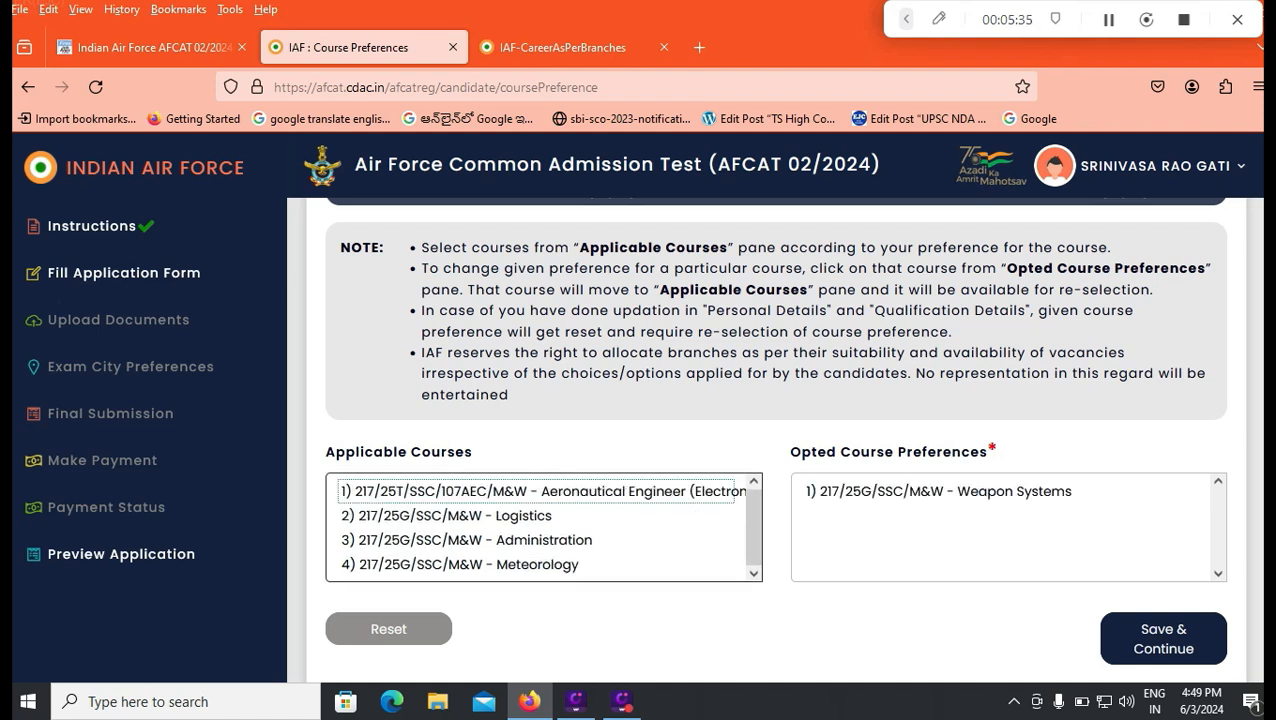
left_click(938, 491)
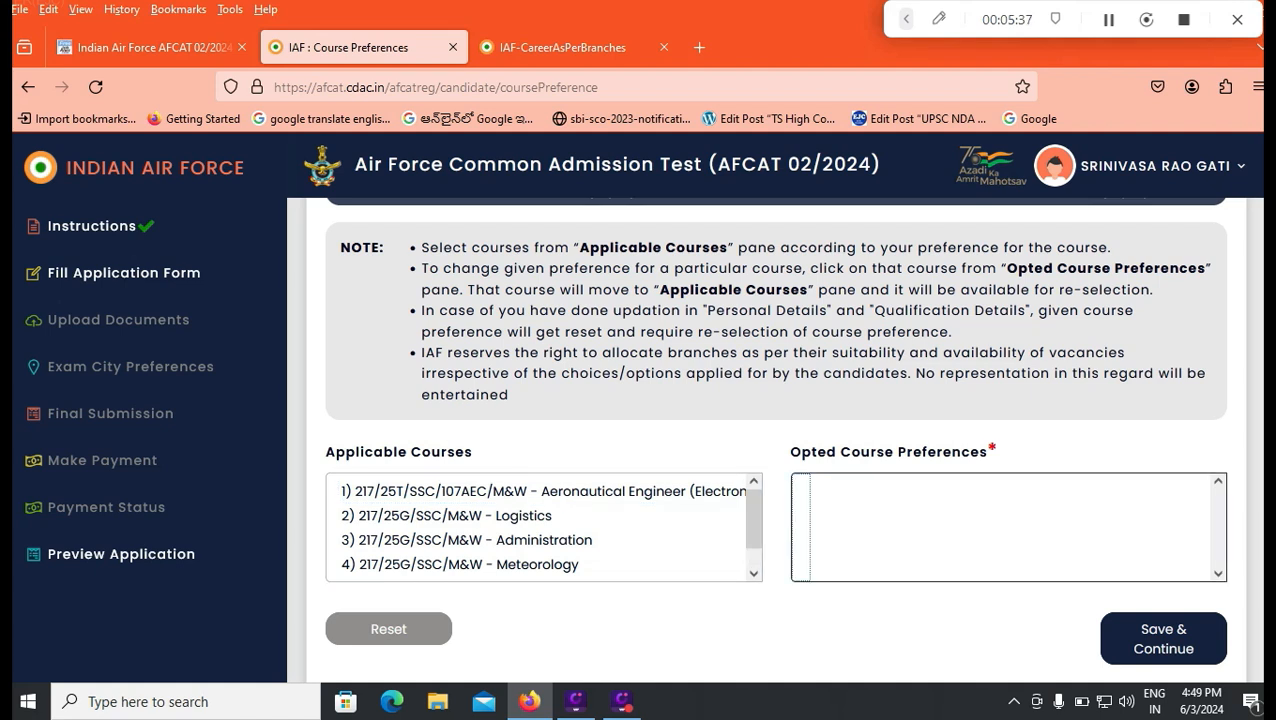
Step: Opt for all applicable courses in the order Administration, Logistics, Weapon Systems, Meteorology, Aeronautical Engineer (Electronics)
left_click(544, 540)
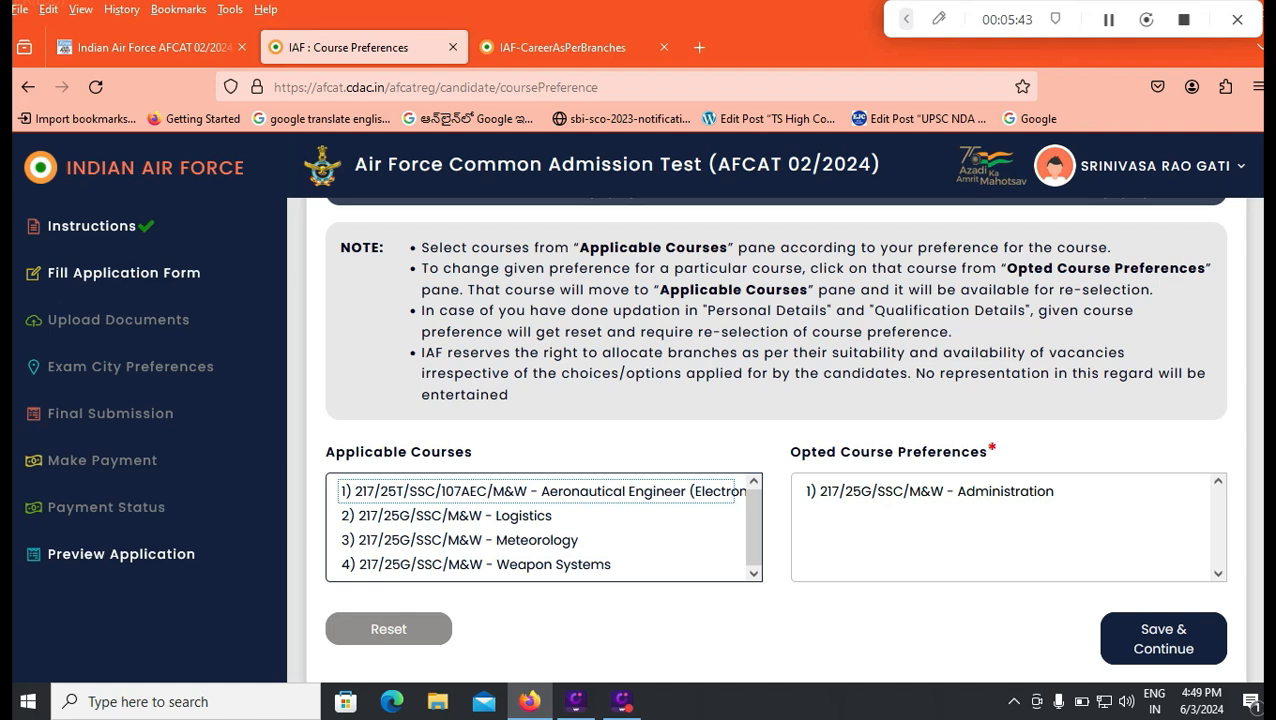
left_click(446, 516)
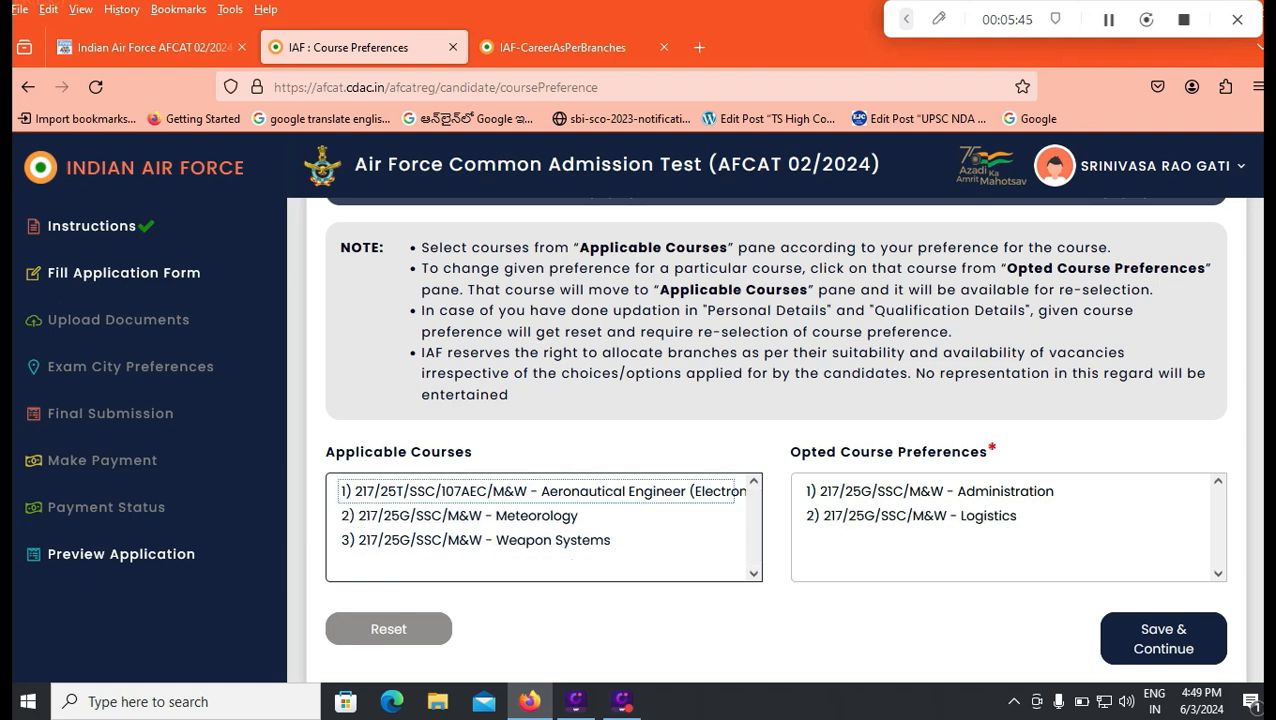
left_click(460, 540)
left_click(460, 516)
left_click(460, 491)
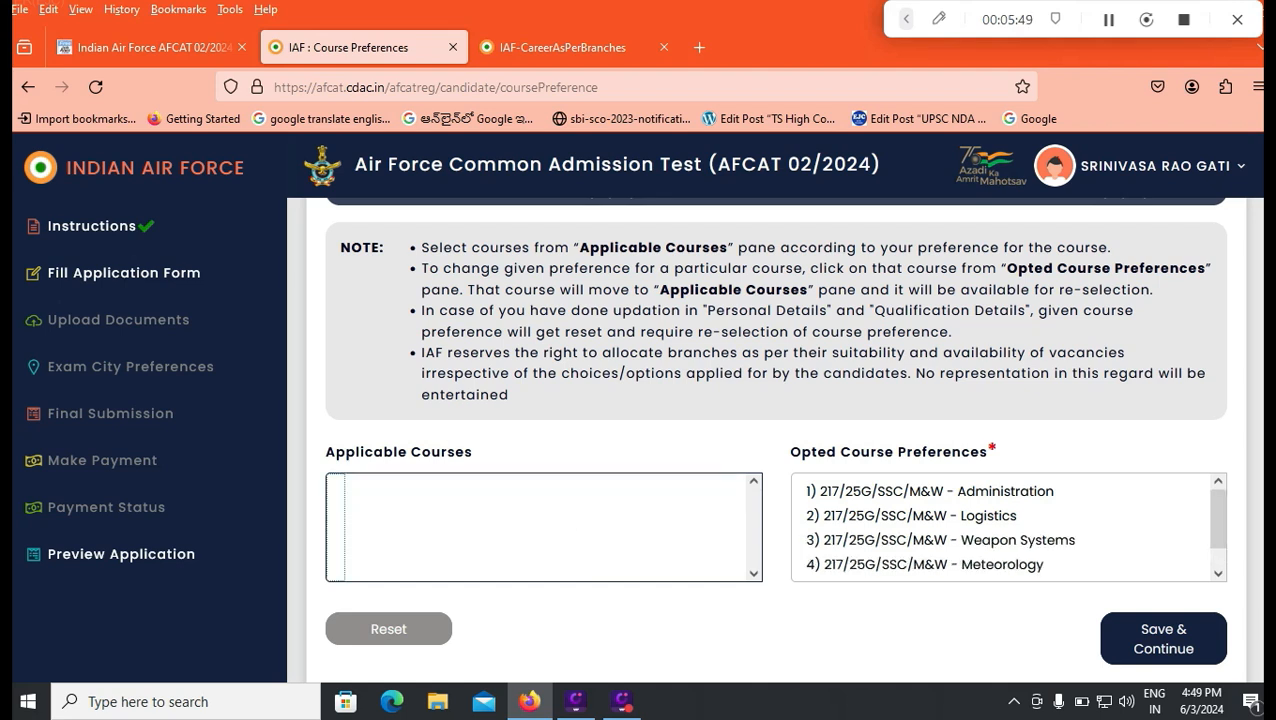
Step: Move Logistics and Administration to the end of the opted preferences, in that order, and save the course preferences
left_click_drag(930, 491, 930, 516)
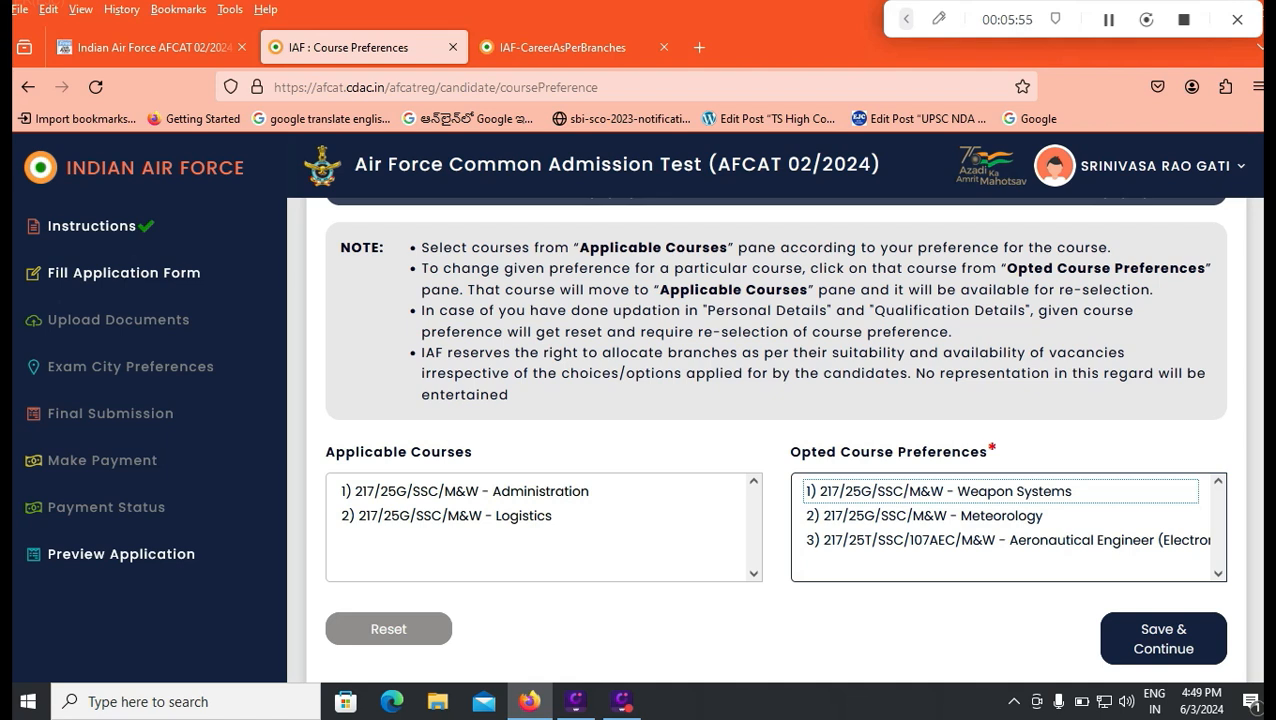
left_click(455, 516)
left_click(465, 492)
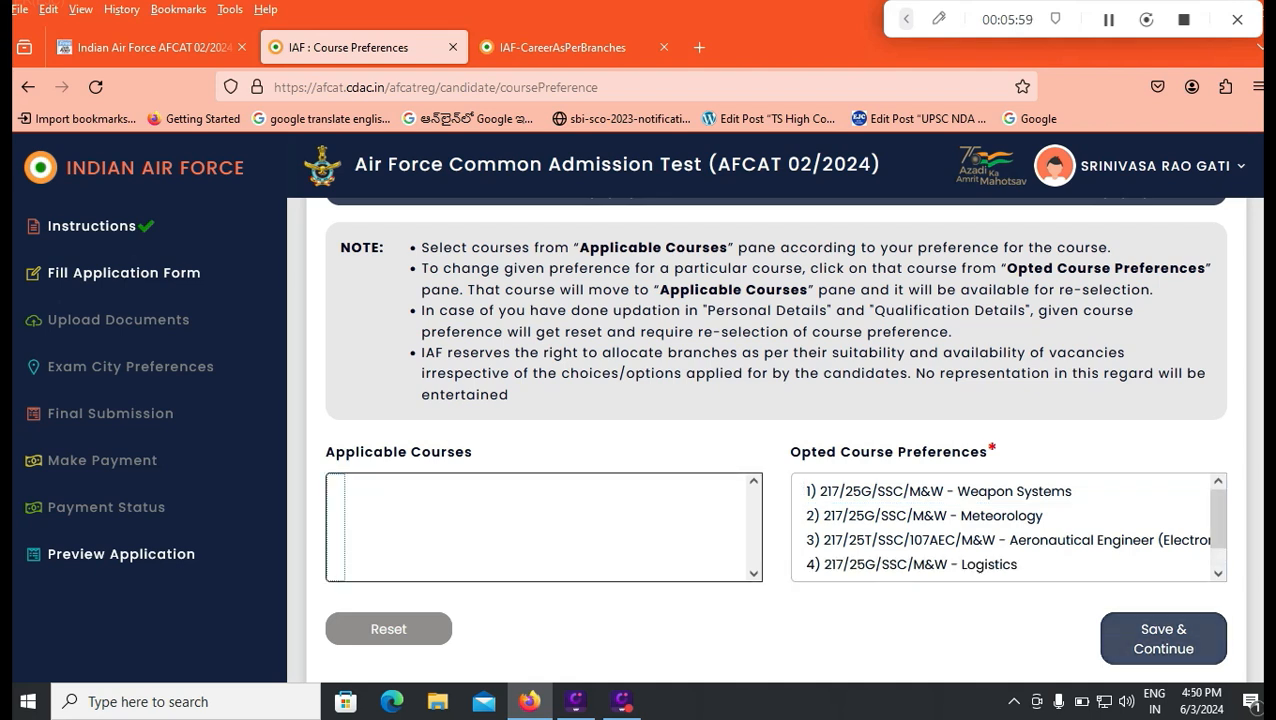
left_click(1163, 639)
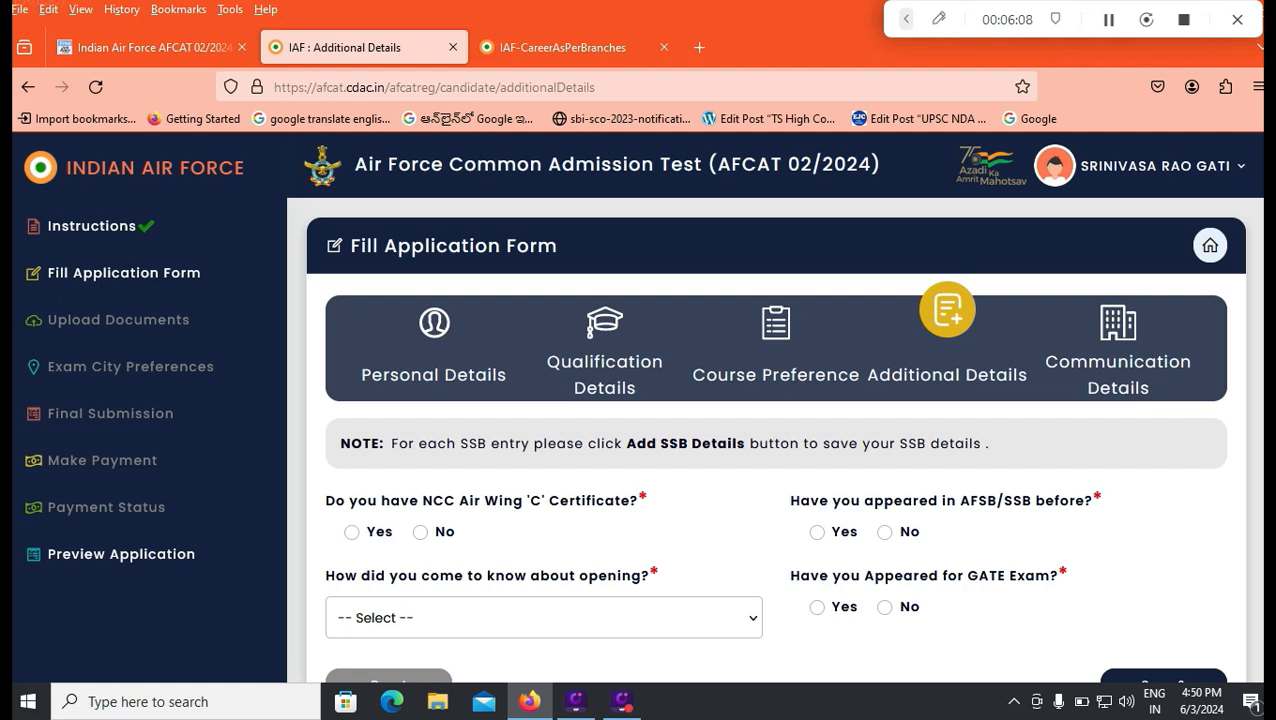
Step: Answer No to the NCC Air Wing 'C' Certificate, view the AFSB/SSB entry fields, and answer No to having appeared before
left_click(352, 532)
left_click(420, 532)
left_click(817, 532)
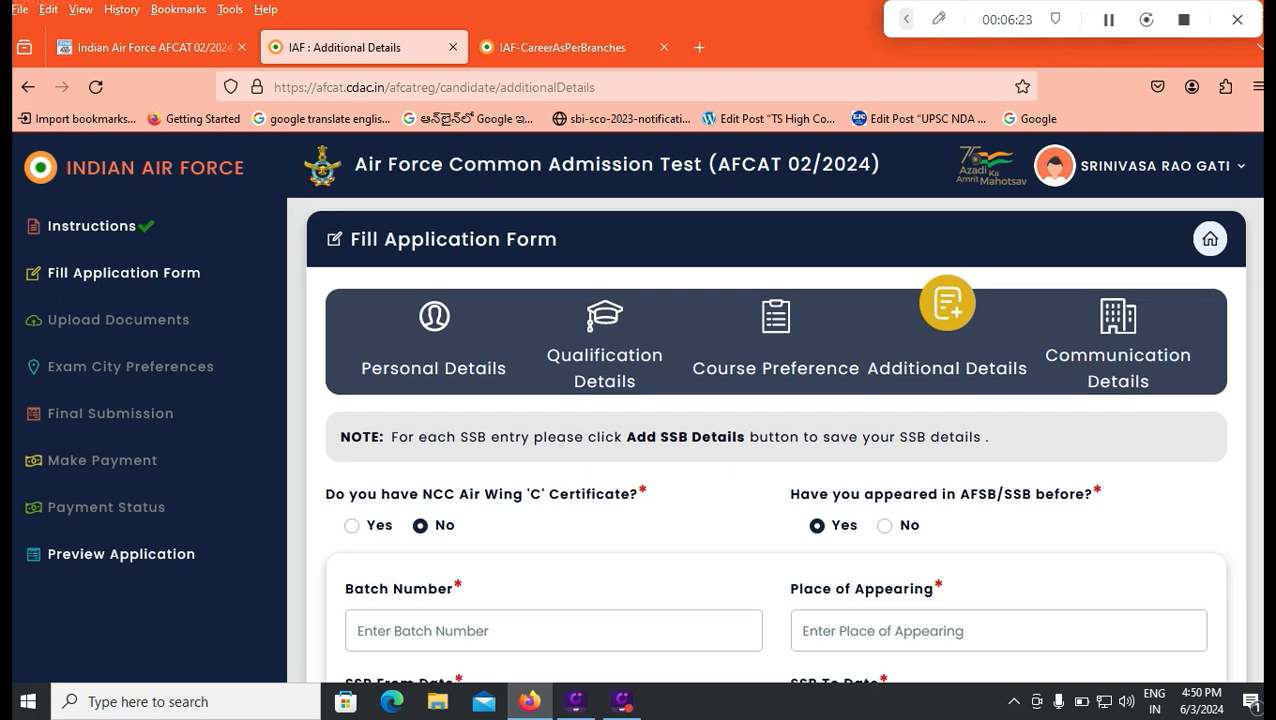
scroll(776, 440, "down", 2)
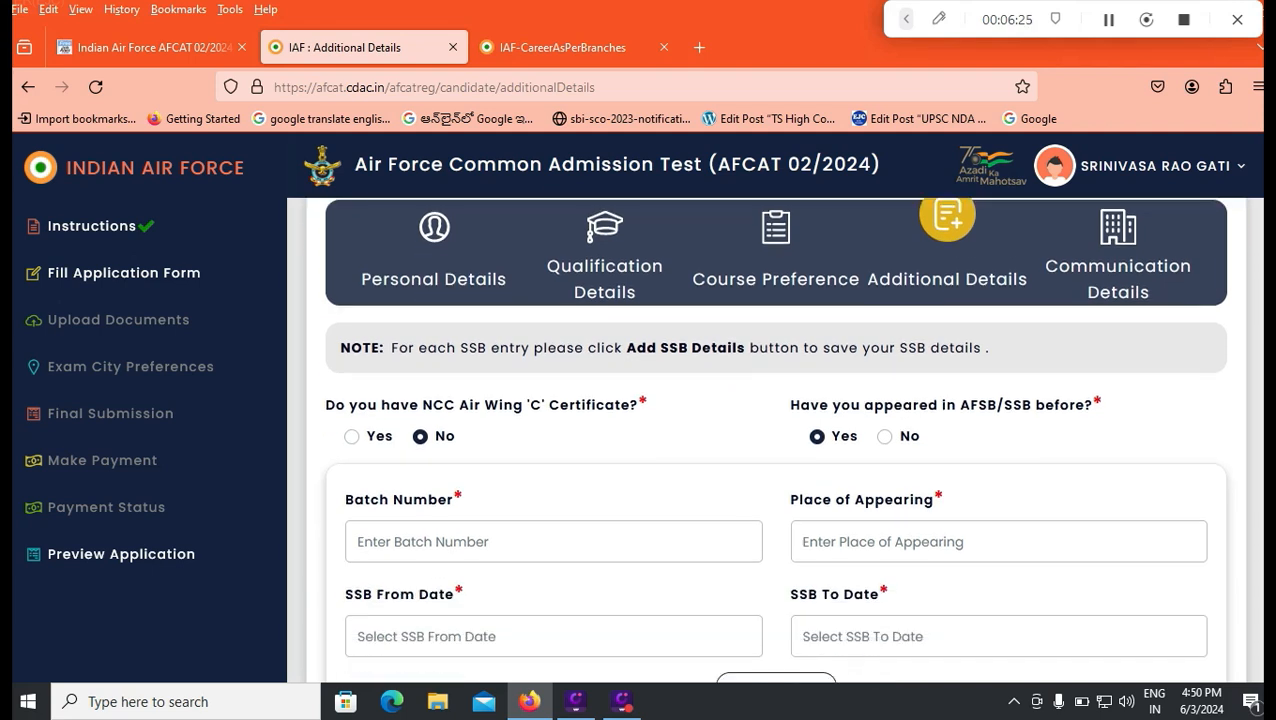
scroll(776, 440, "down", 2)
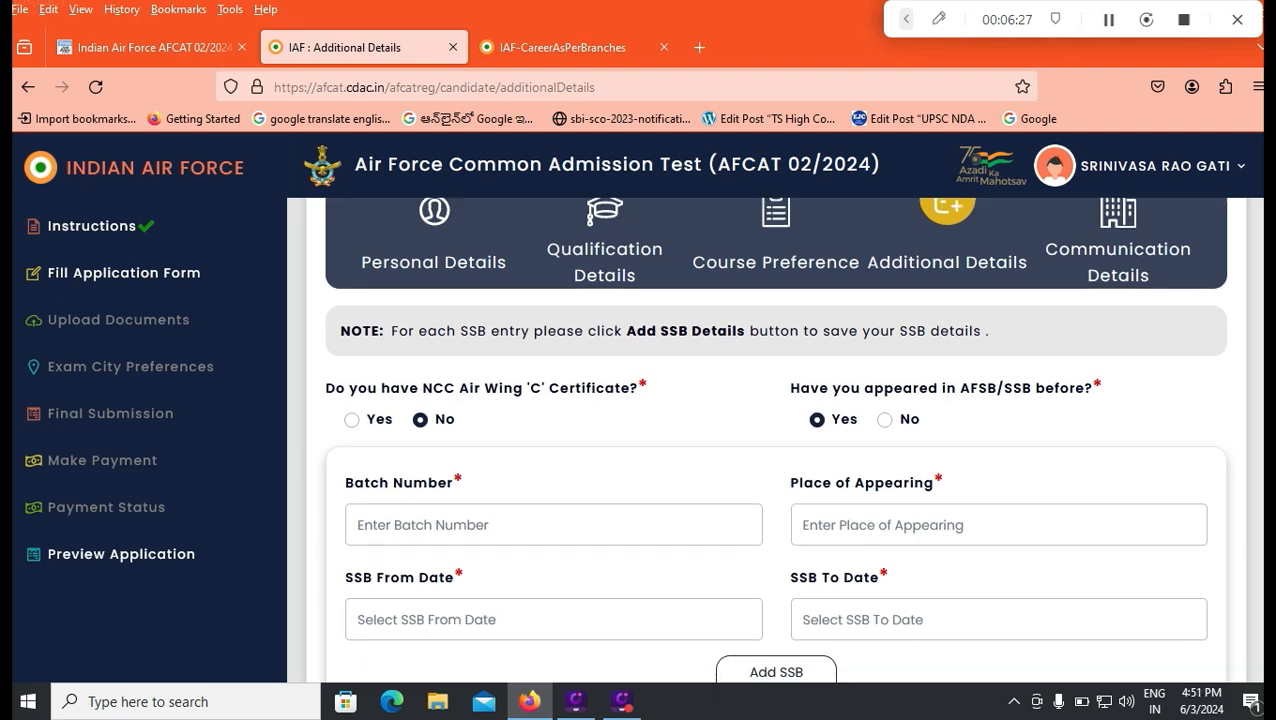
scroll(776, 603, "up", 2)
scroll(776, 603, "down", 2)
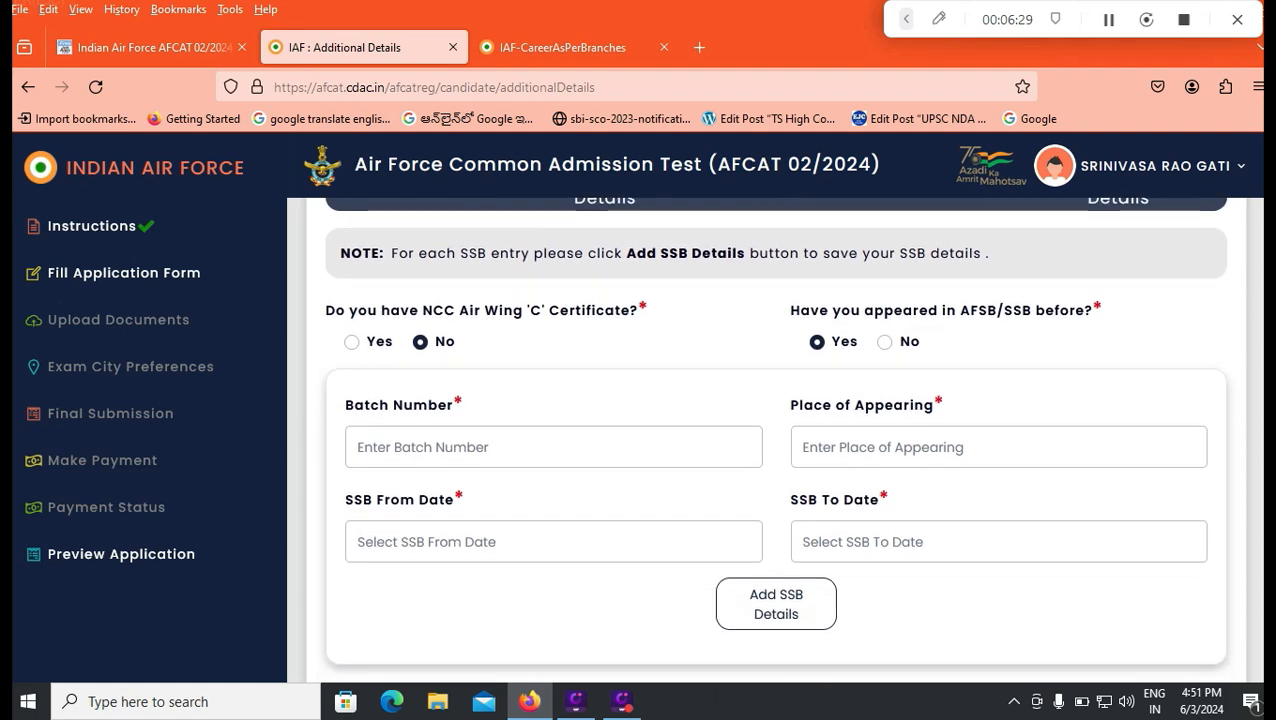
left_click(884, 340)
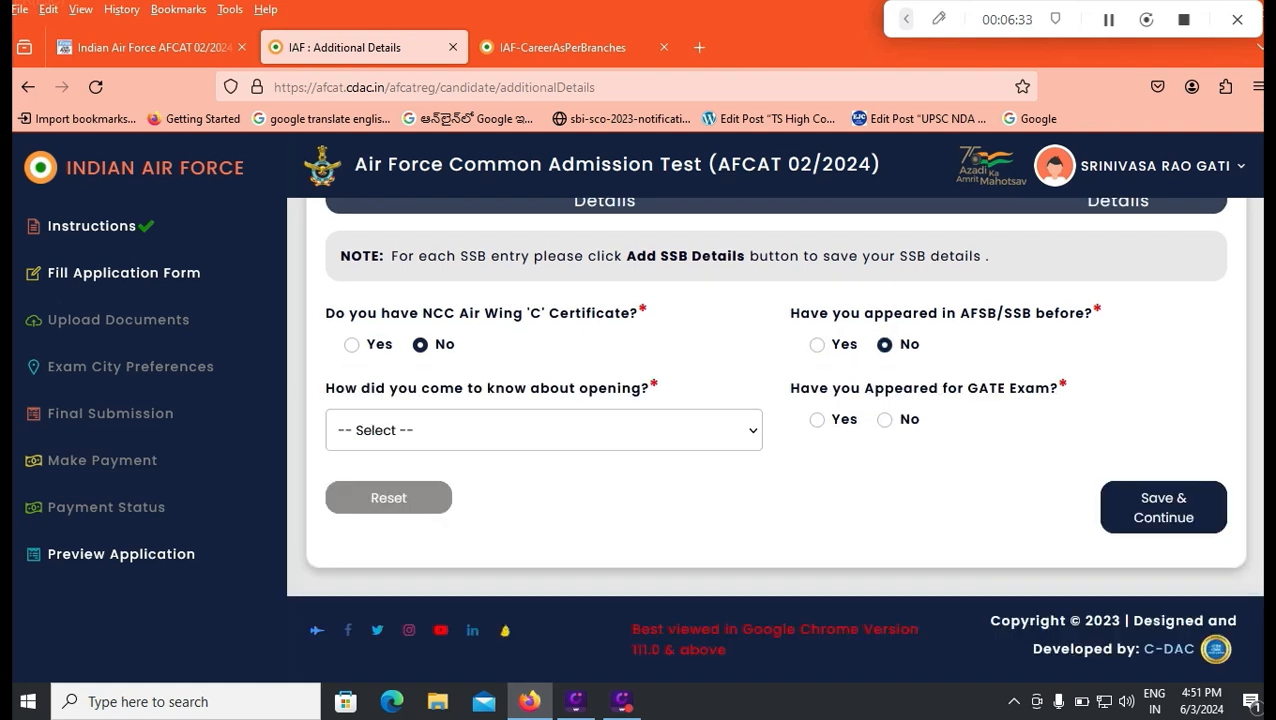
Step: Choose News Paper as the source of the opening, answer No to the GATE exam, and save the additional details
left_click(544, 430)
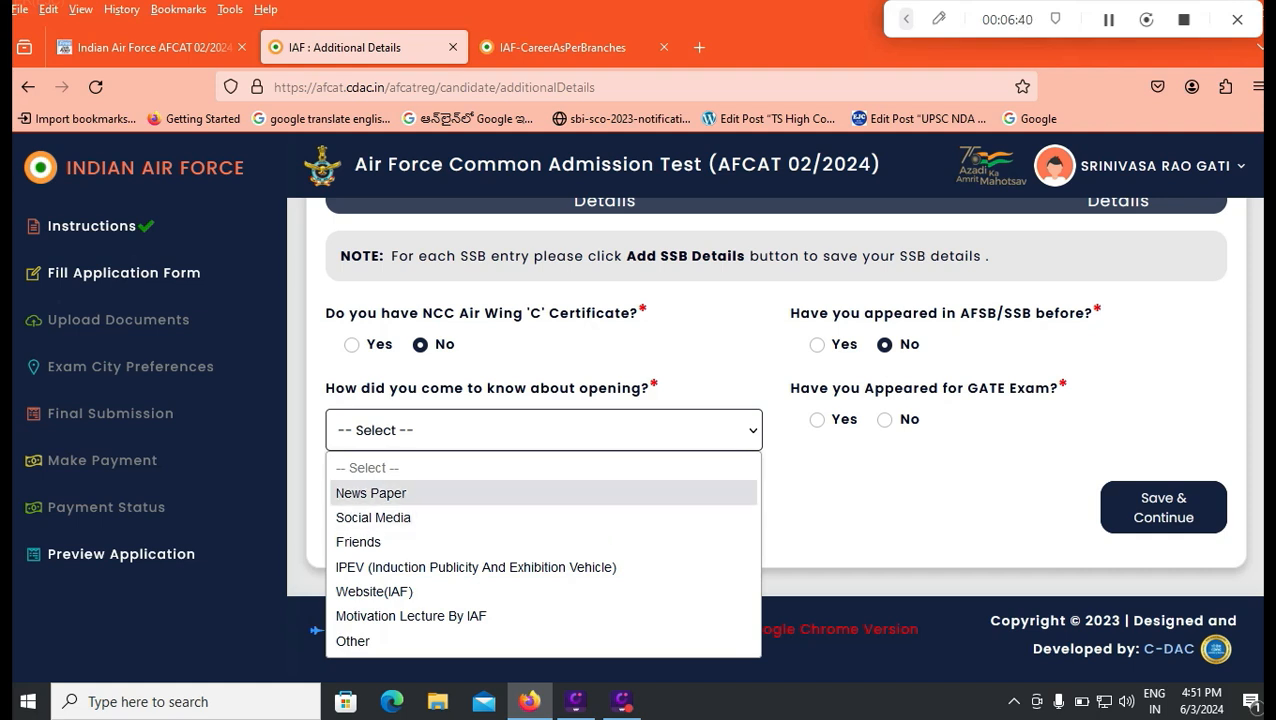
left_click(371, 493)
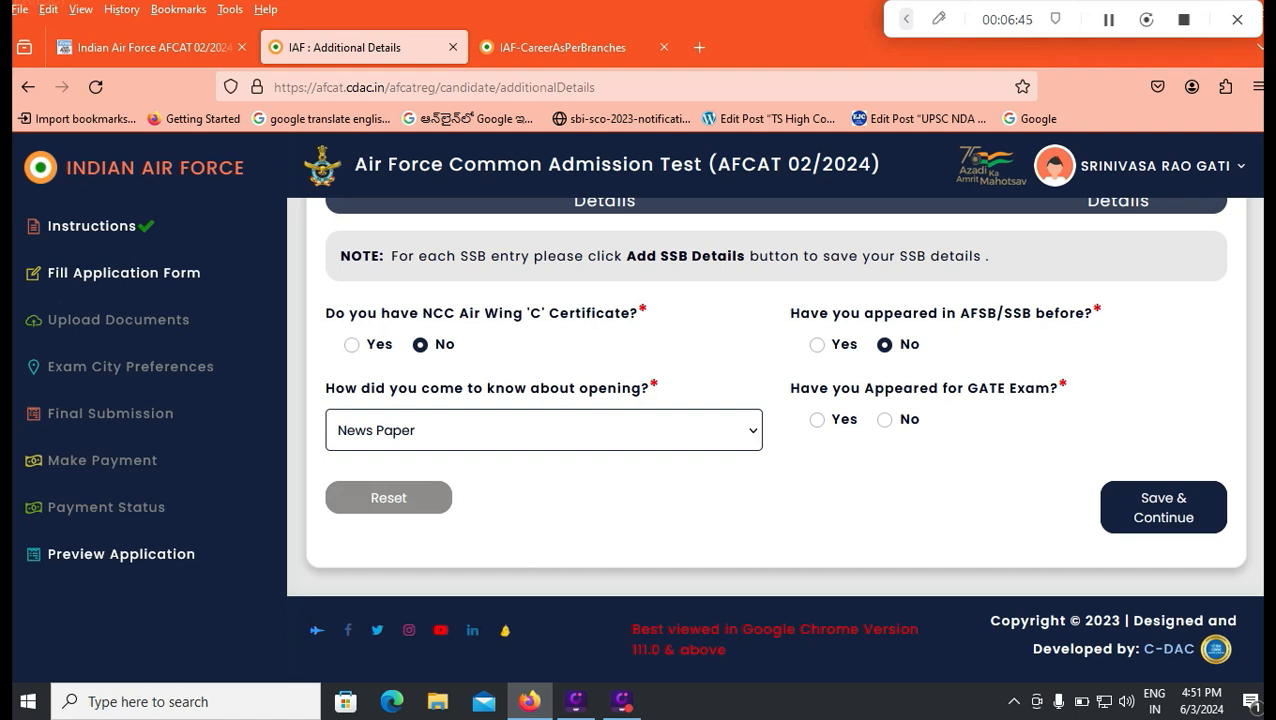
left_click(817, 420)
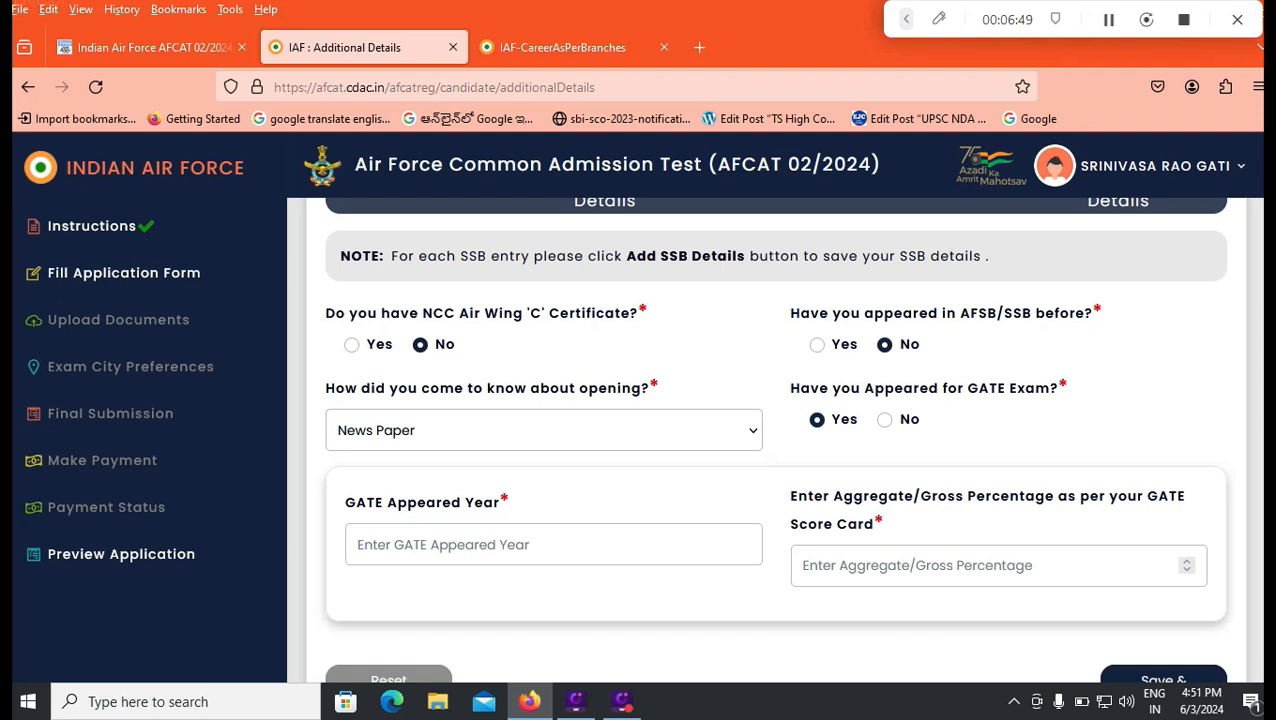
left_click(885, 420)
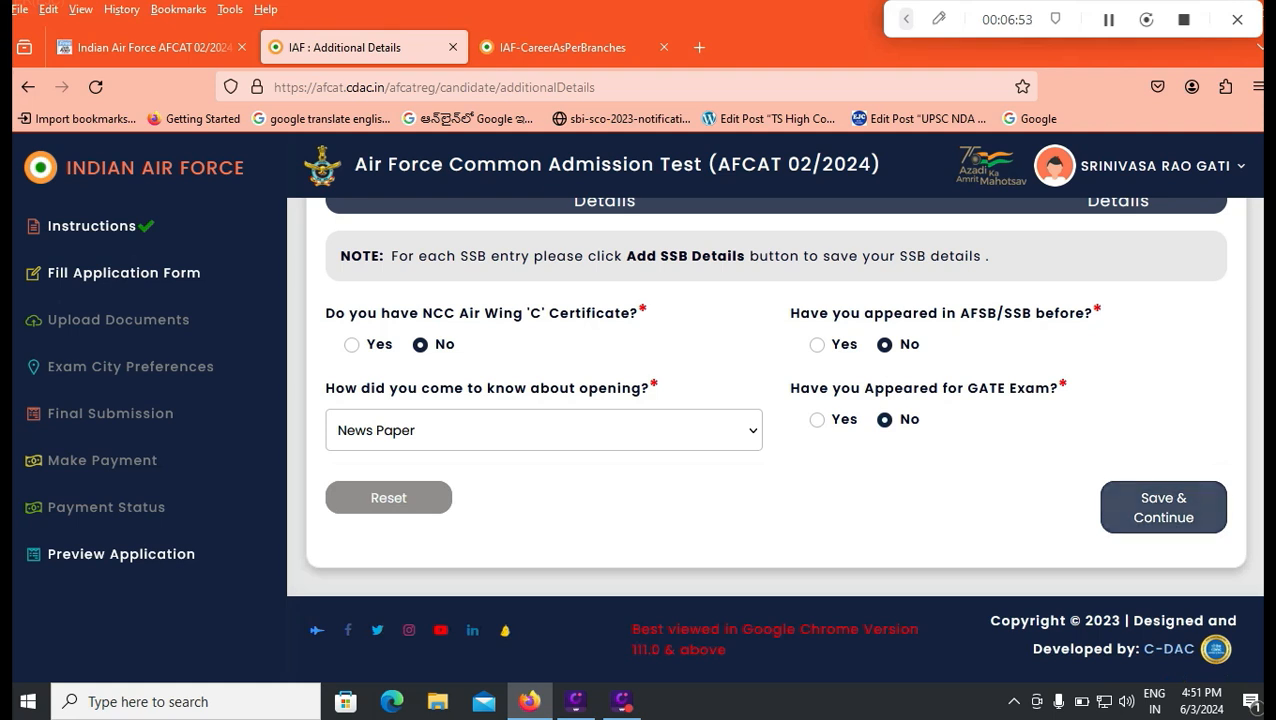
left_click(1163, 507)
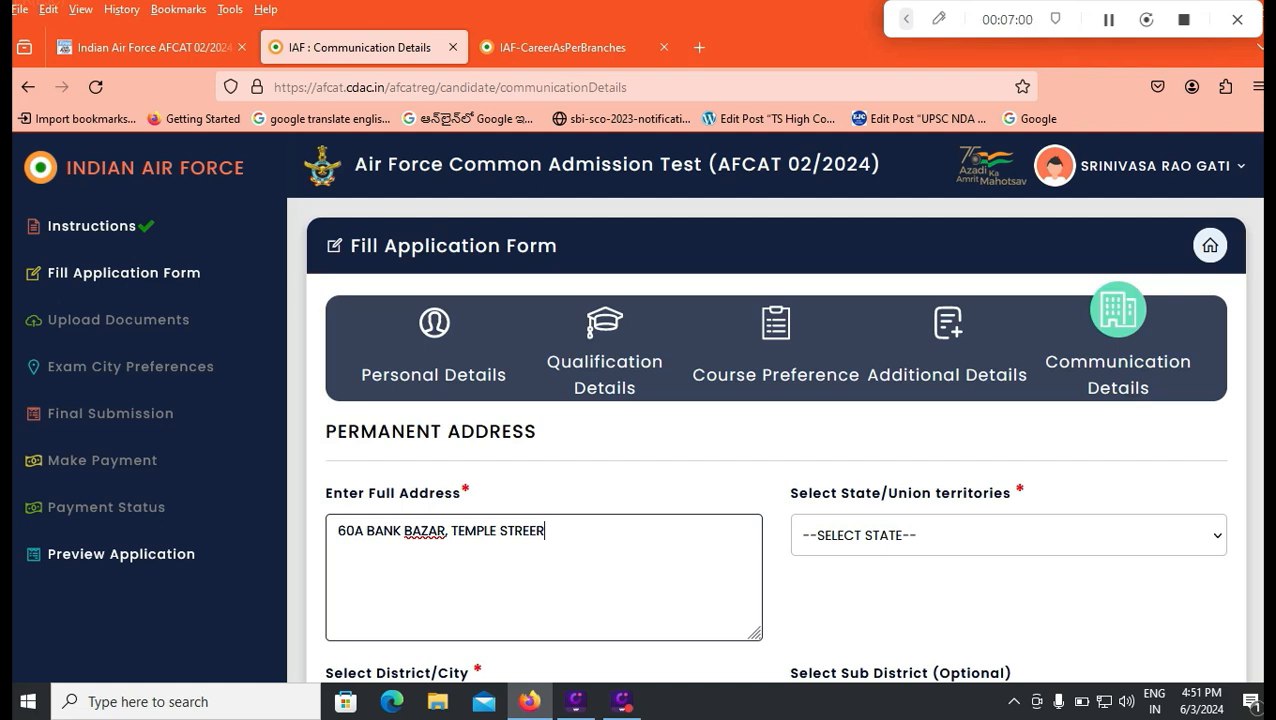
Step: Set the permanent address's state to Andhra Pradesh and its district to Tirupati
left_click(1008, 535)
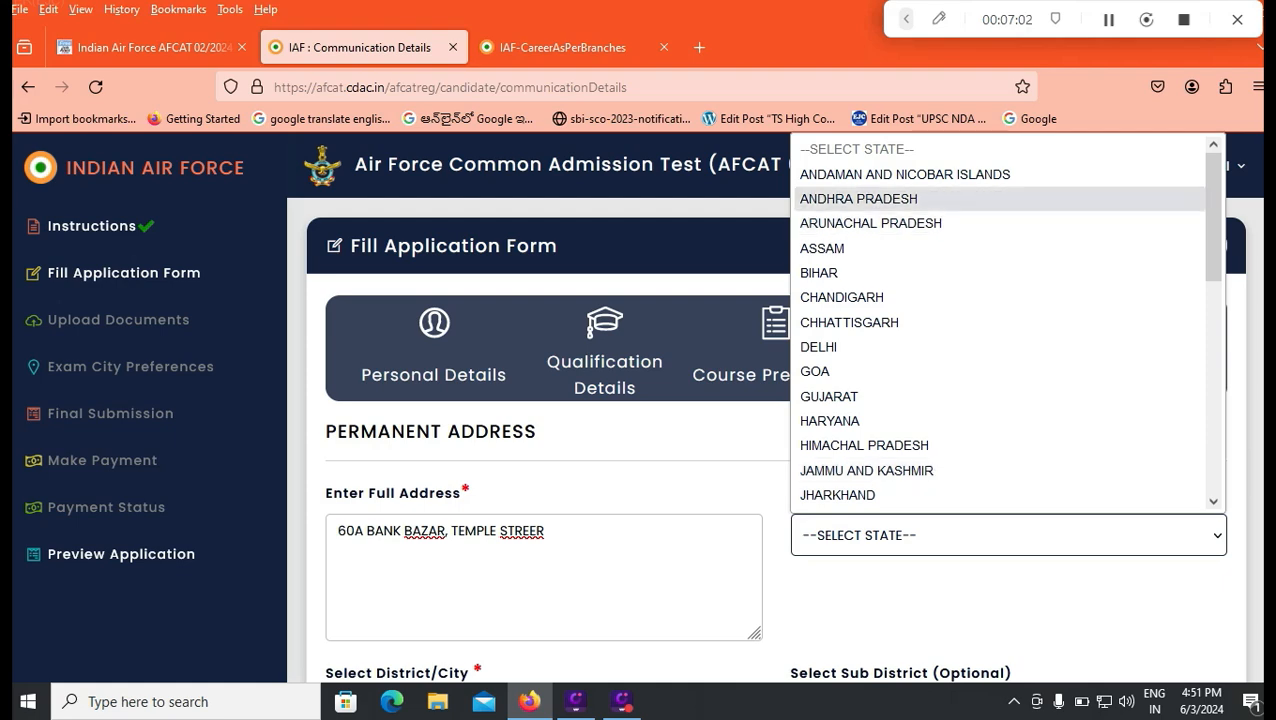
left_click(960, 198)
scroll(773, 410, "down", 3)
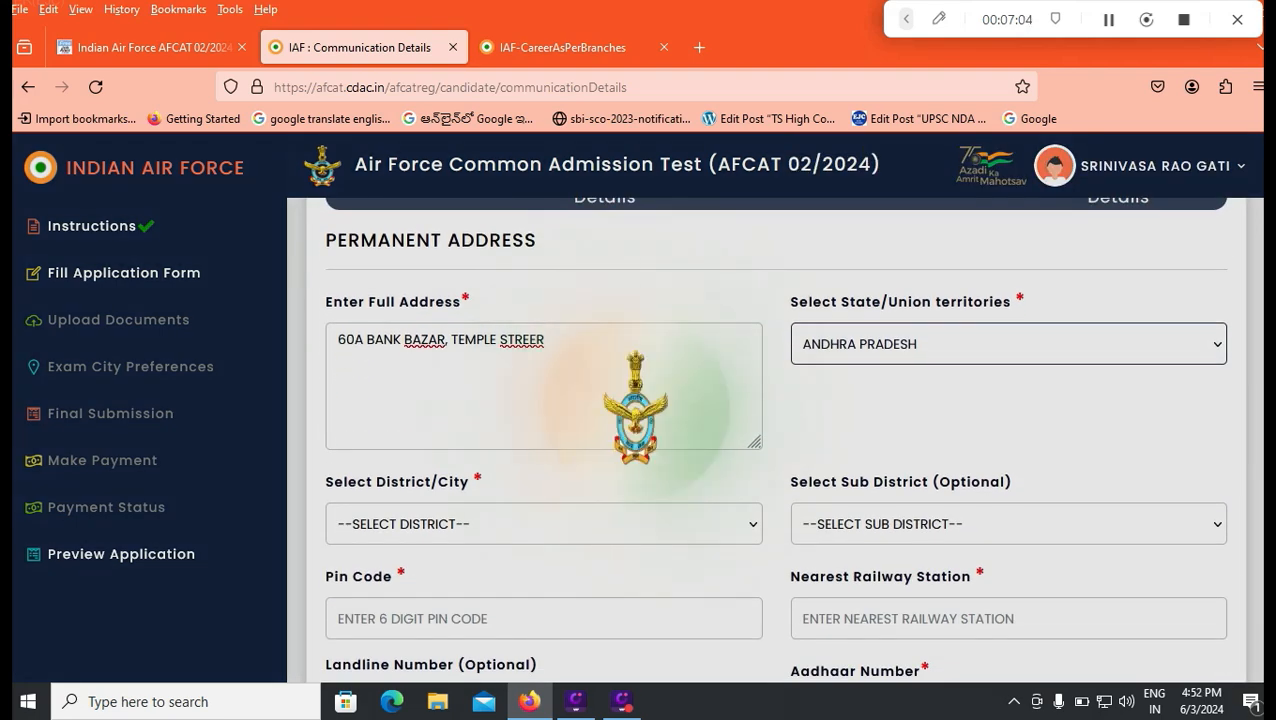
left_click(543, 524)
scroll(450, 361, "down", 3)
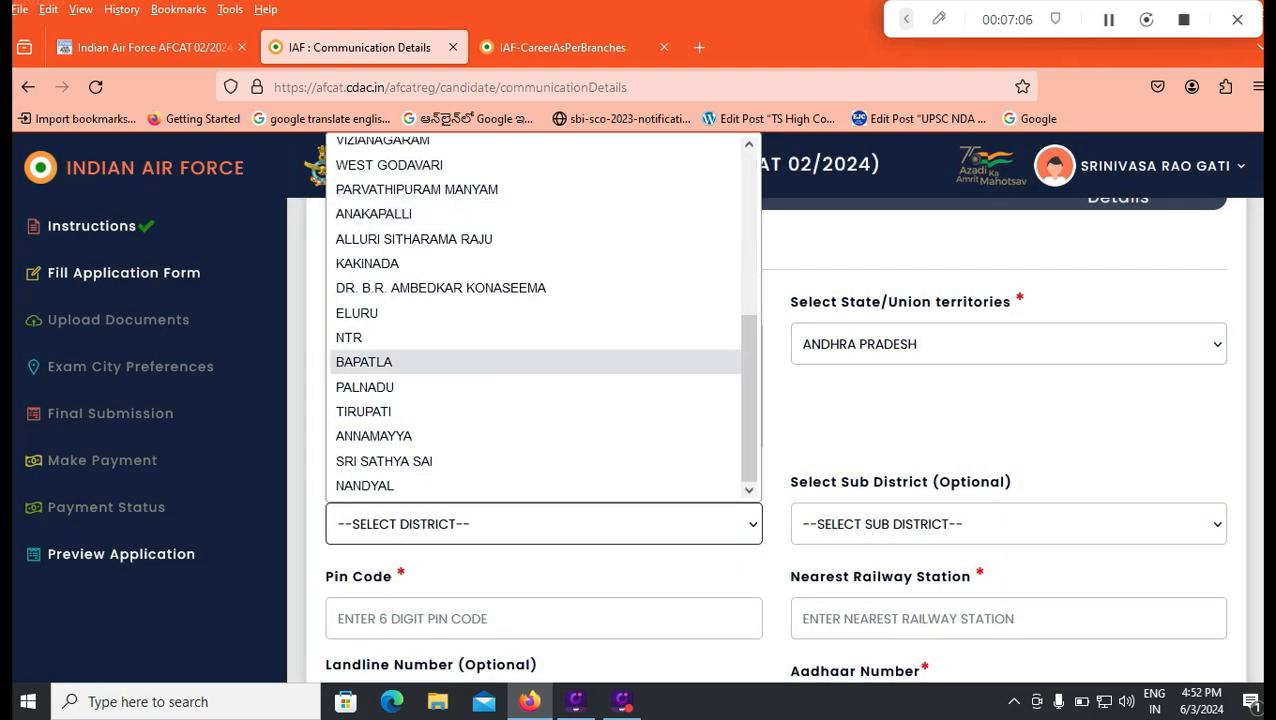
left_click(450, 411)
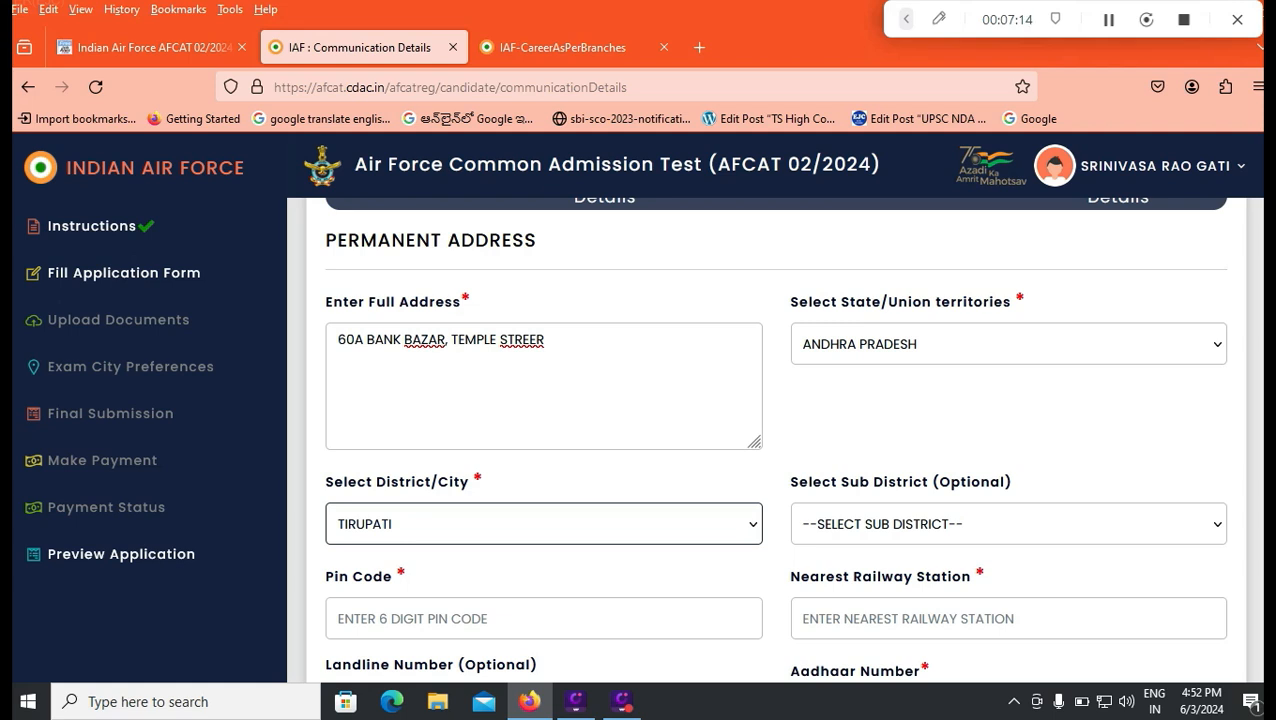
Step: Set the permanent address's sub-district to Puttur and enter the six-digit postal pin code
left_click(1008, 524)
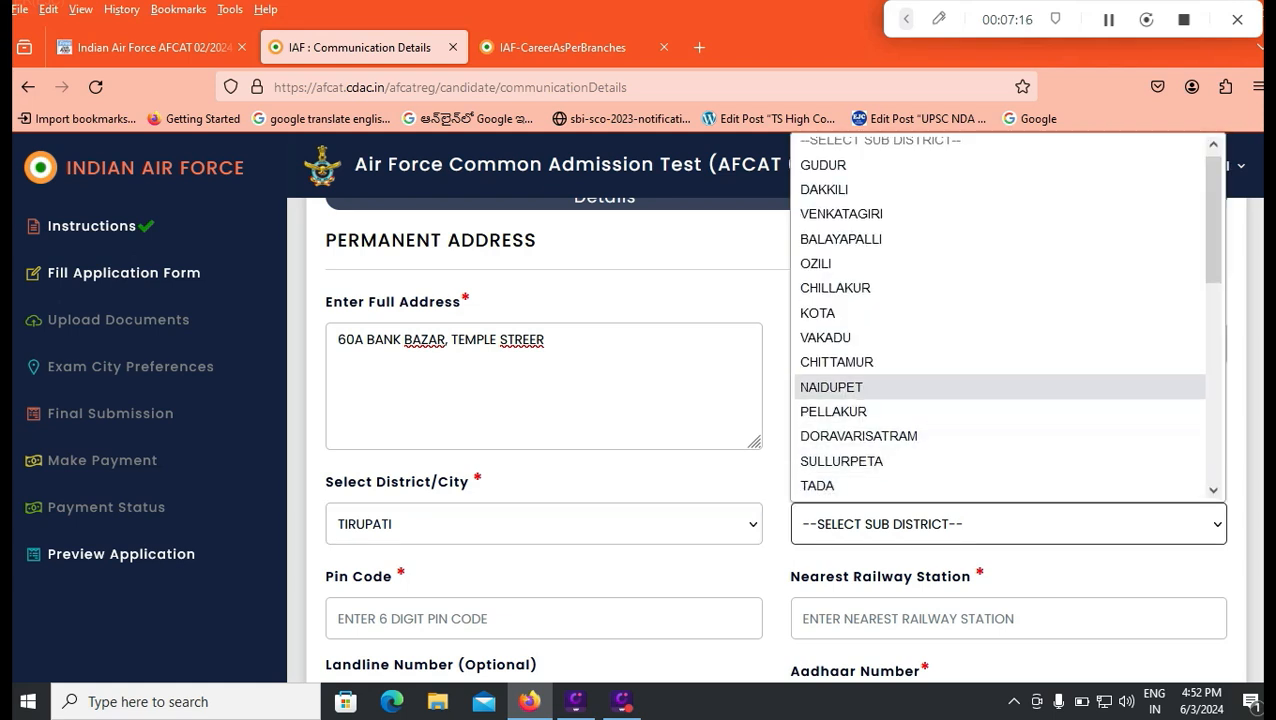
scroll(1000, 300, "down", 6)
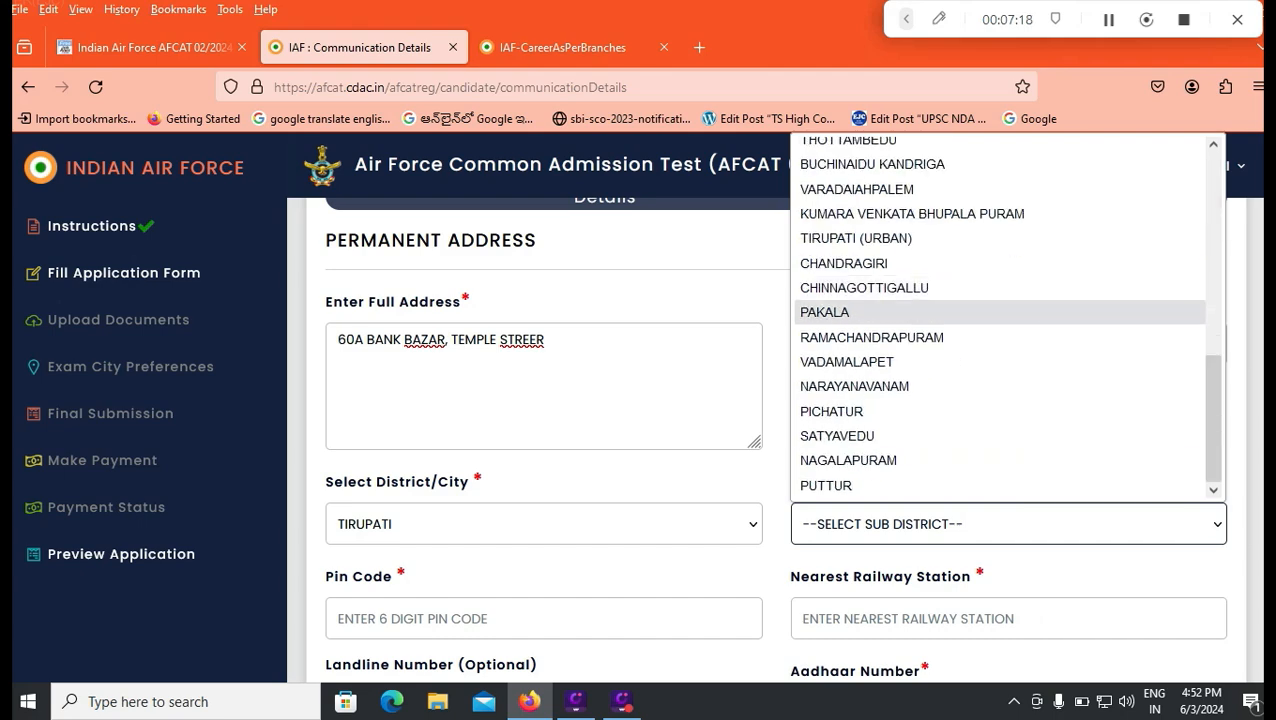
left_click(826, 485)
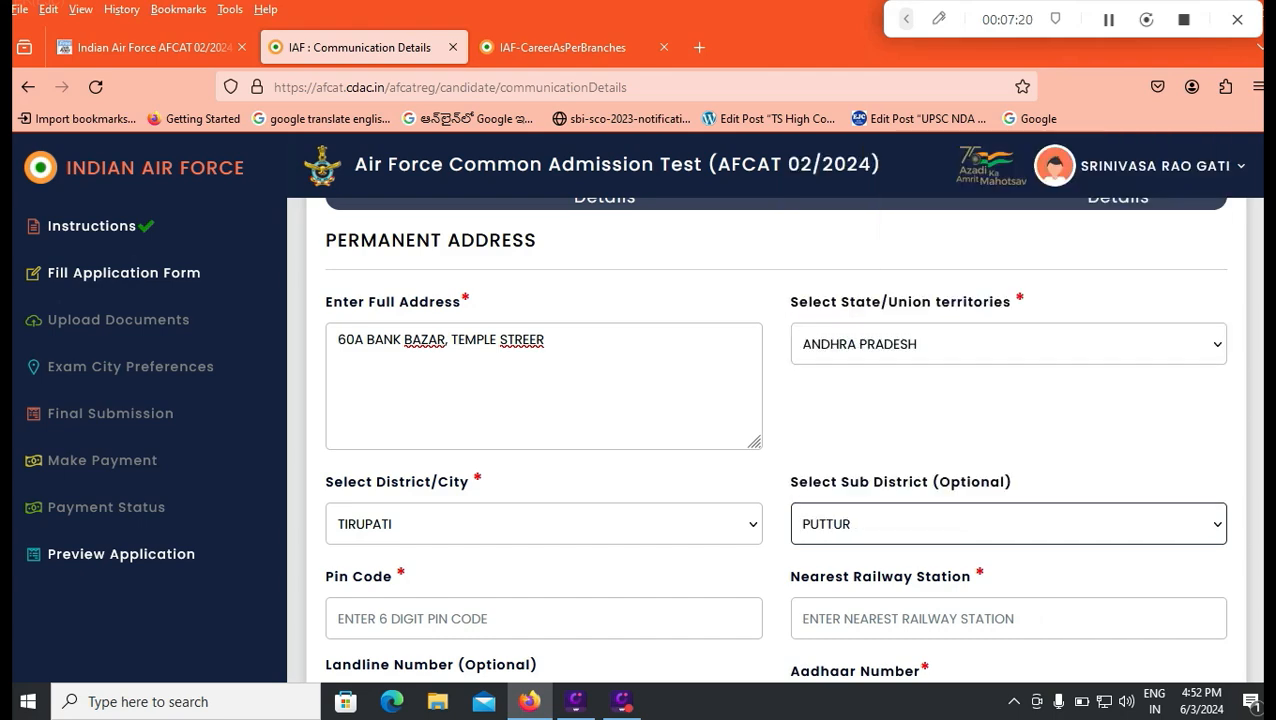
scroll(826, 485, "down", 2)
key("Tab")
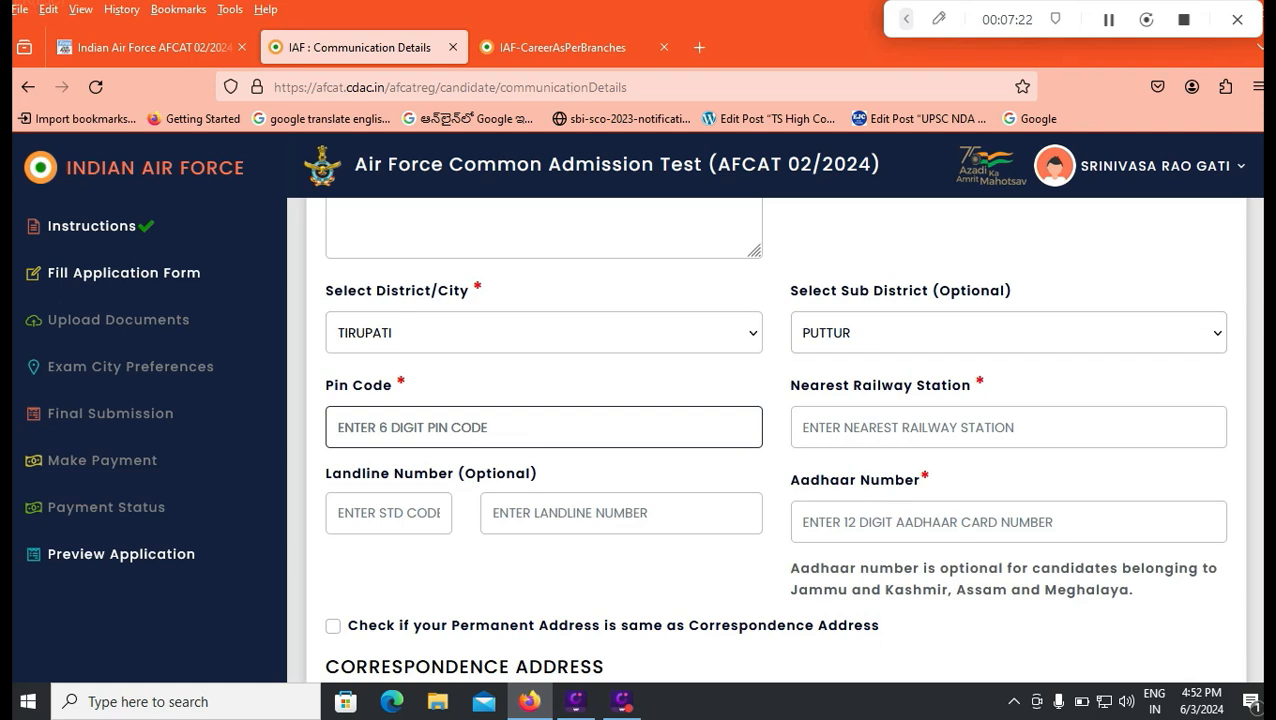
type("524011")
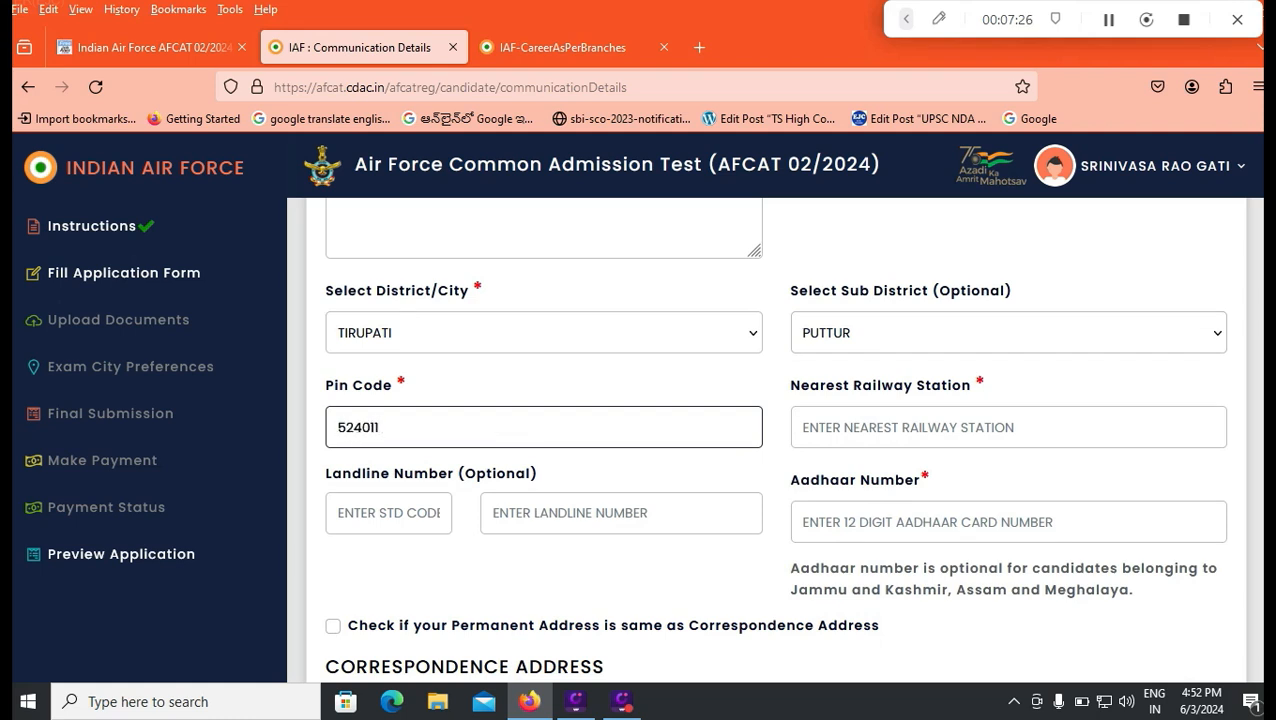
Step: Enter TIRUPATI as the nearest railway station for the permanent address
key("Tab")
type("T")
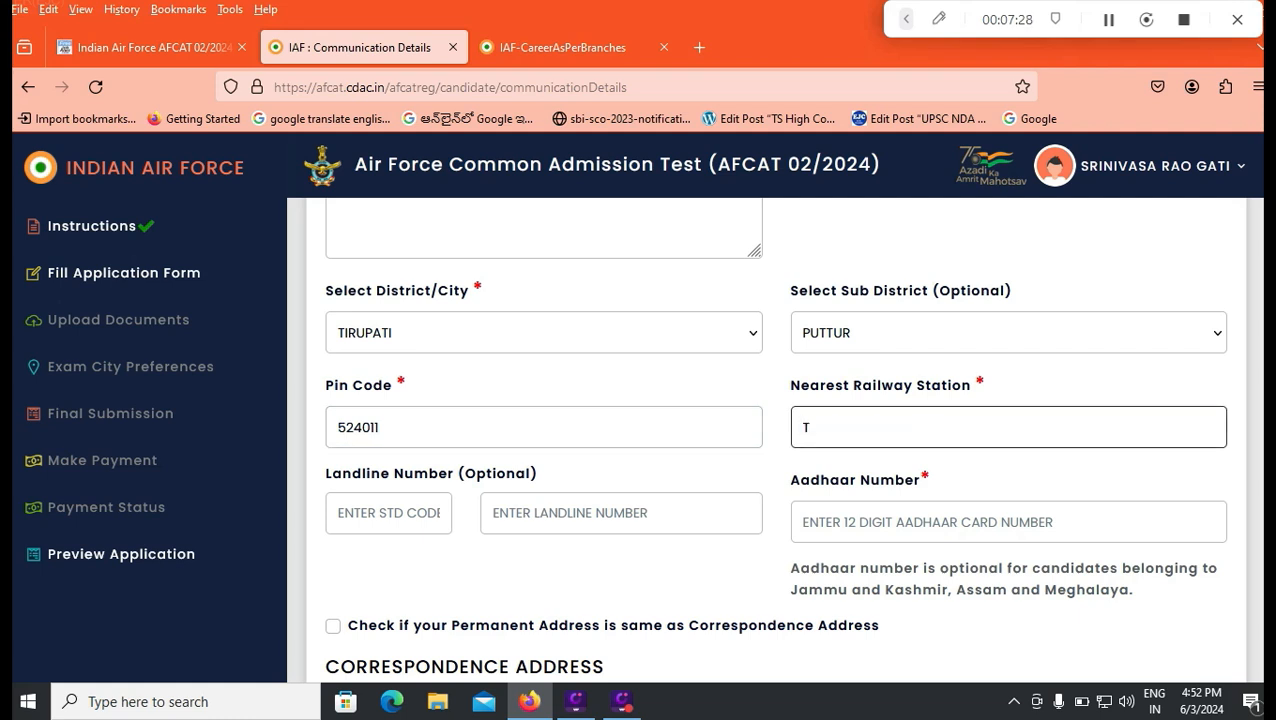
type("IRUPATI")
key("Tab")
type("040")
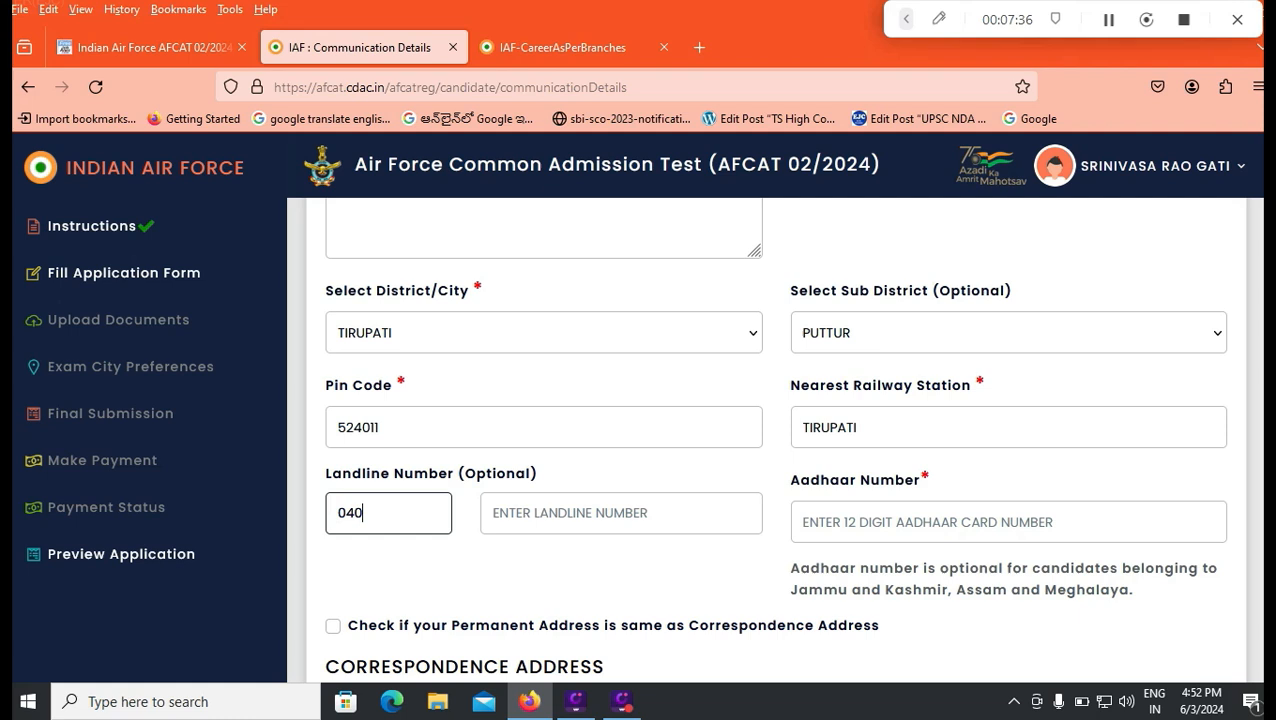
key("Tab")
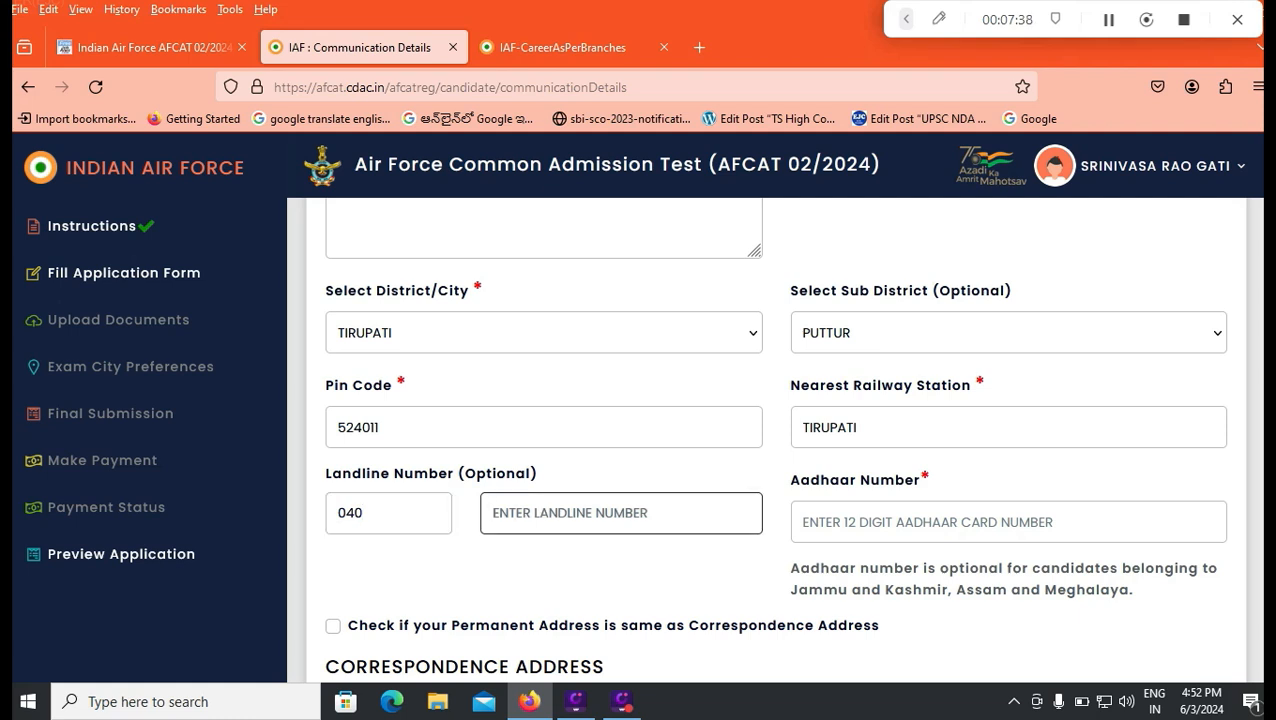
key("shift+Tab")
key("BackSpace")
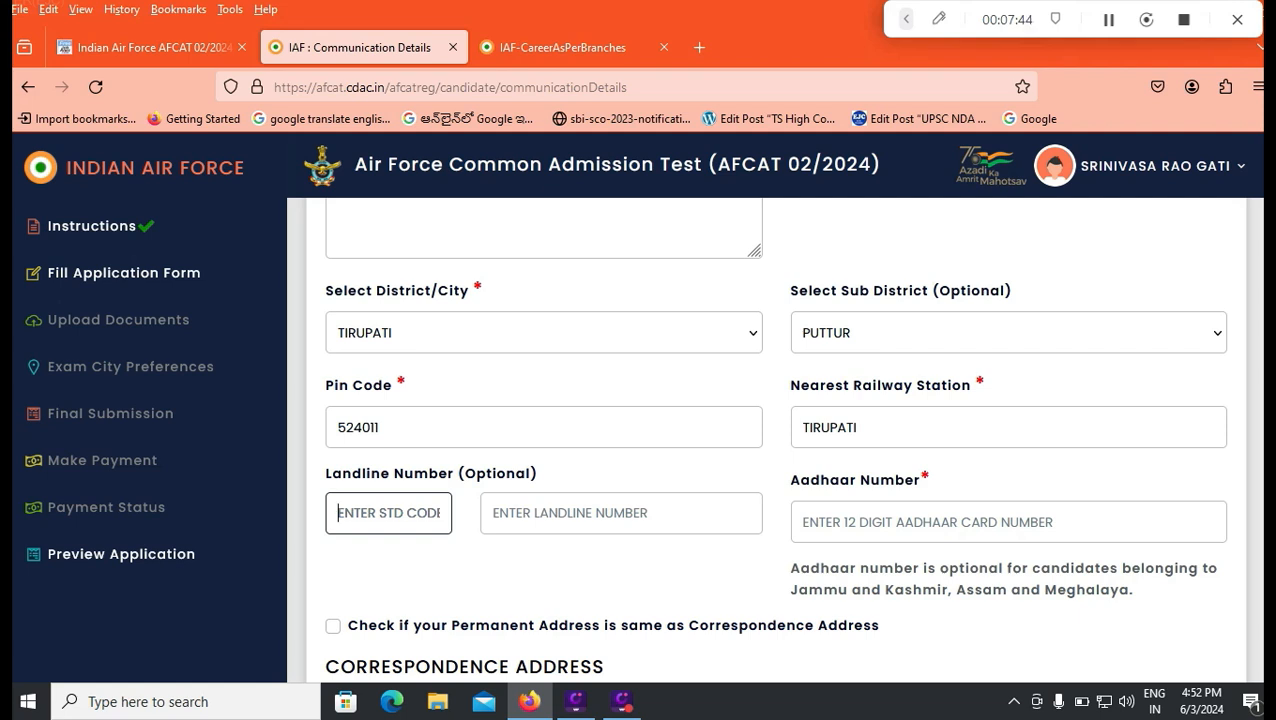
Step: Mark the permanent address as the same as the correspondence address and save the communication details
left_click(1008, 522)
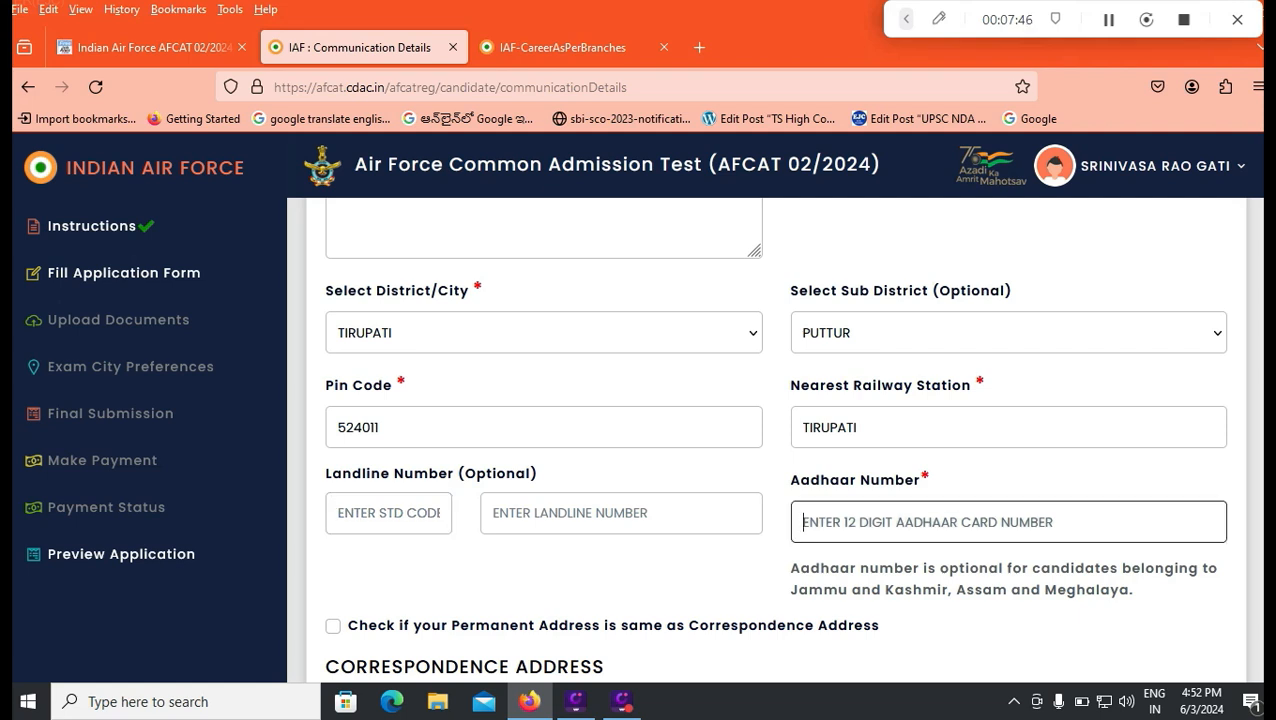
scroll(1008, 522, "down", 2)
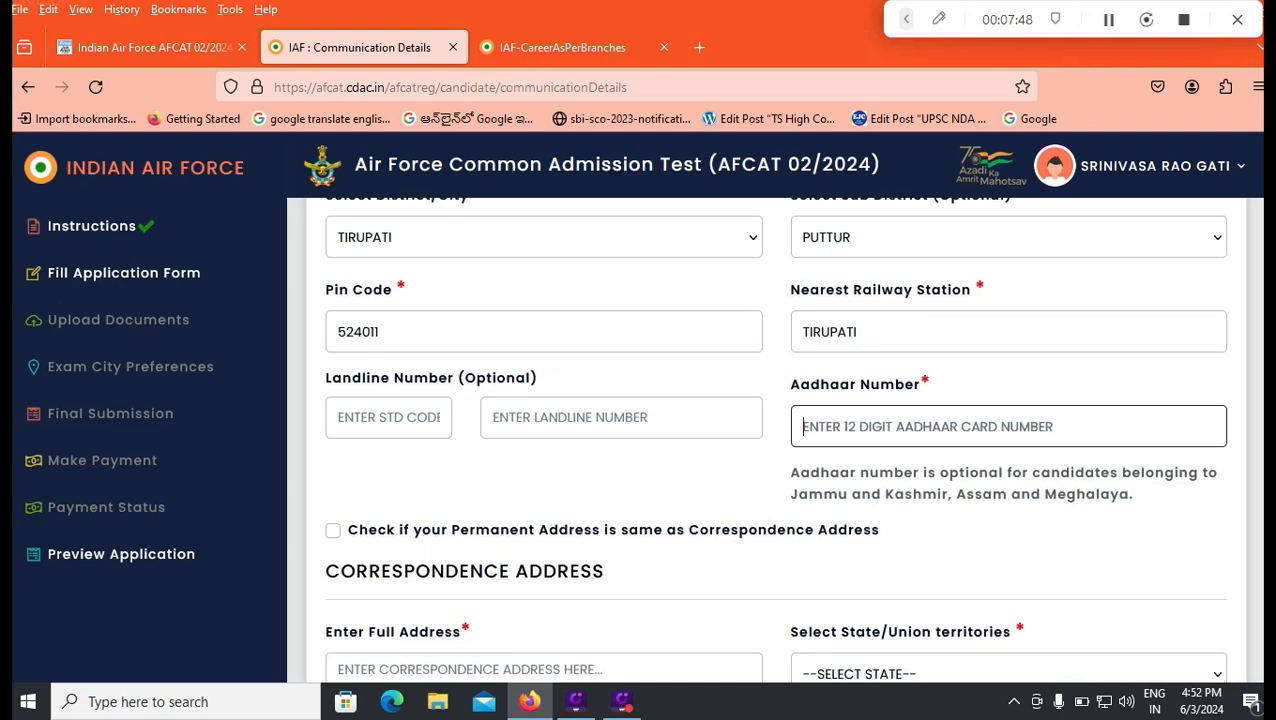
scroll(776, 440, "up", 5)
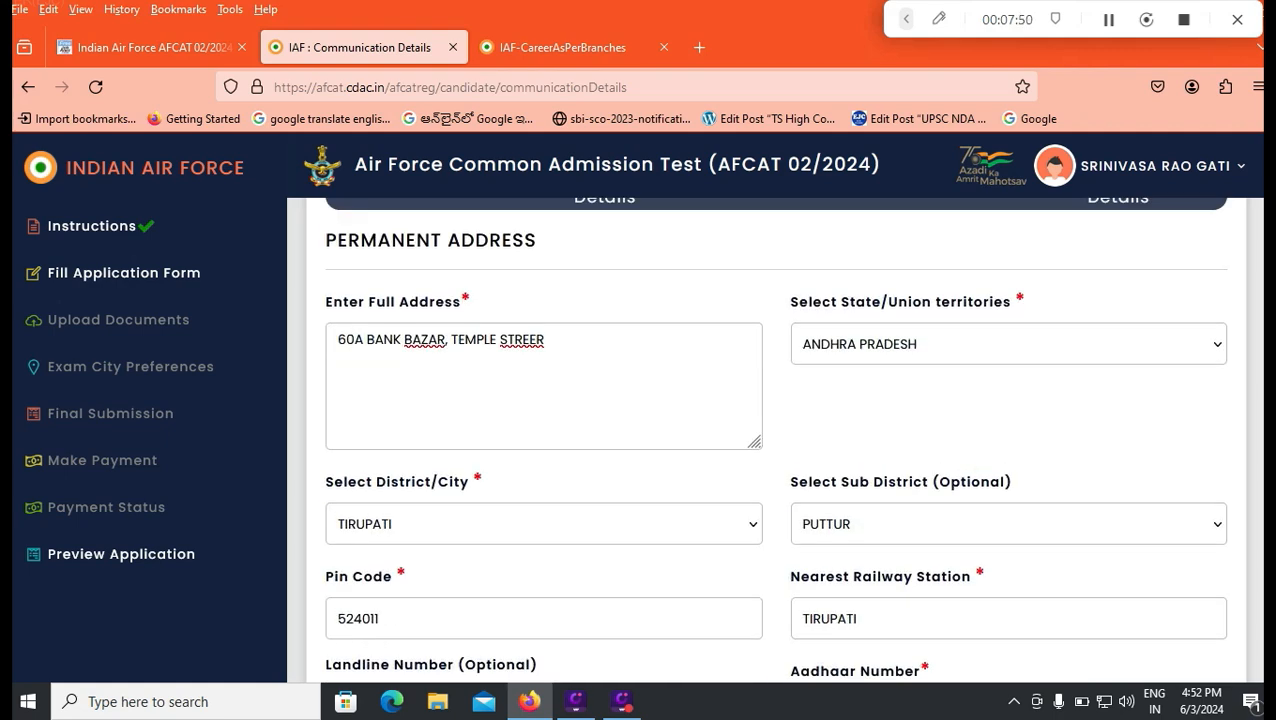
scroll(776, 440, "down", 5)
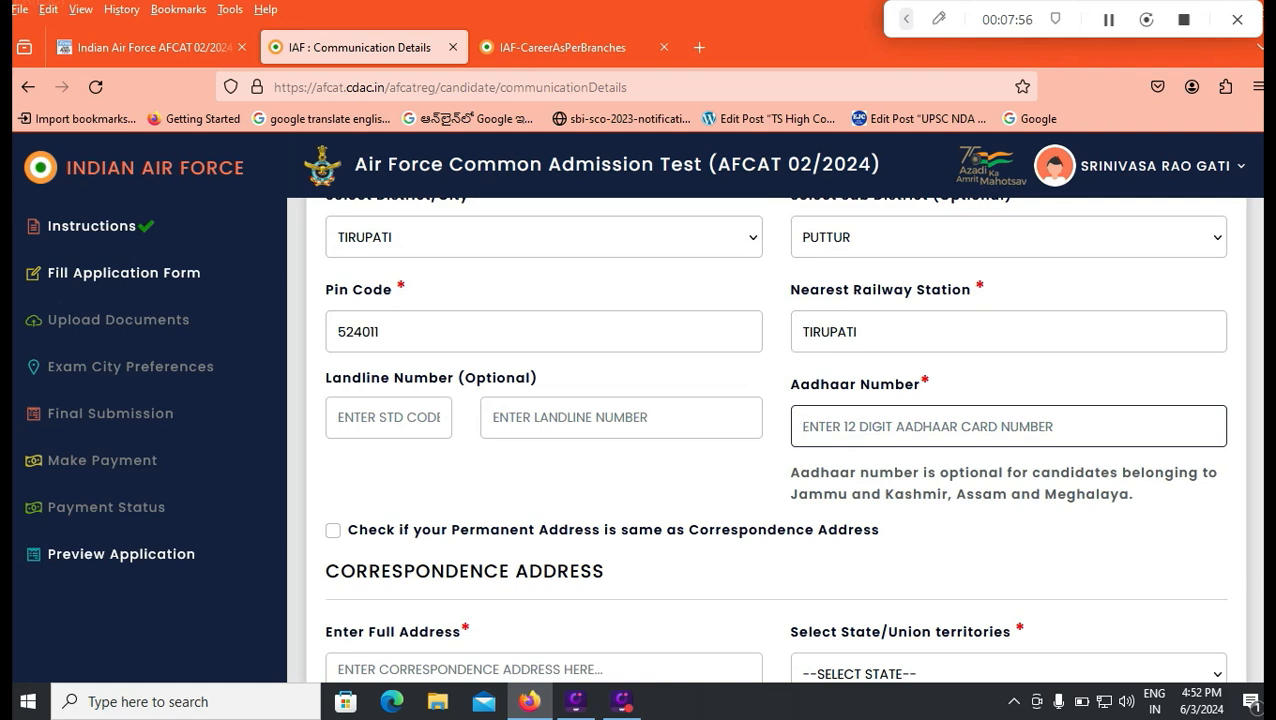
left_click(333, 531)
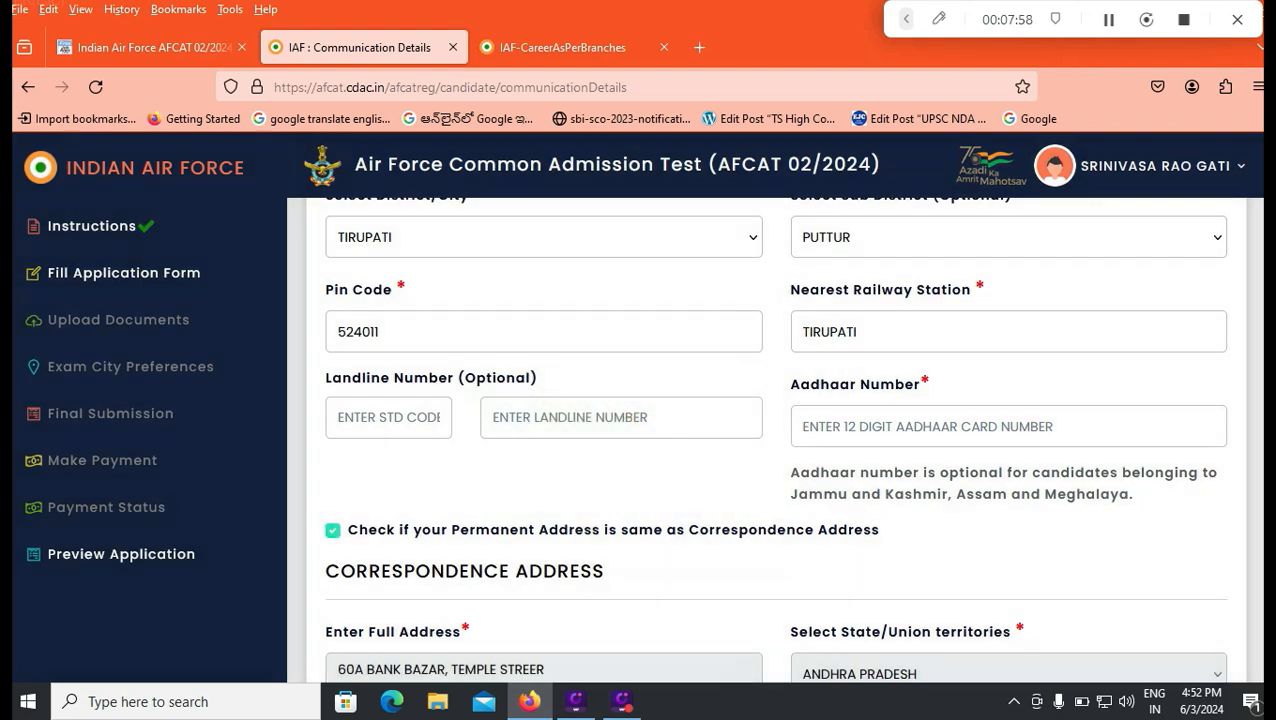
scroll(775, 440, "down", 4)
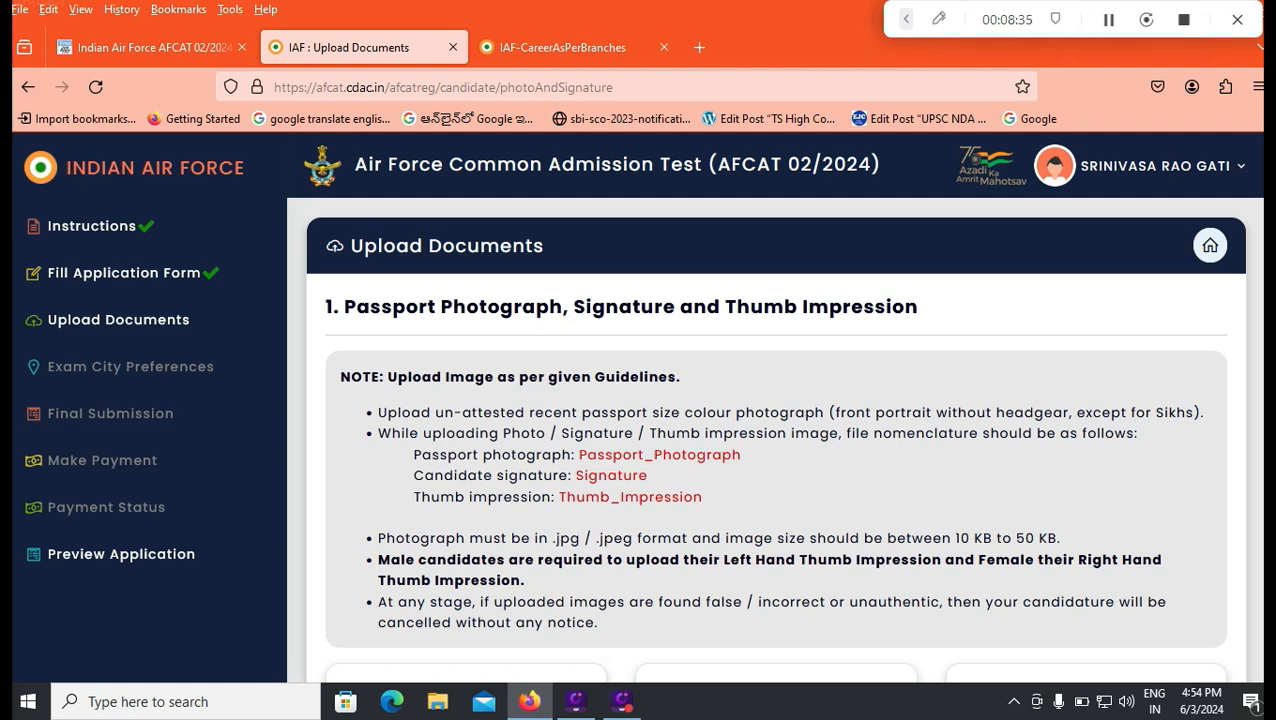
Step: Examine the upload guidelines, required file names and sample images for photograph, signature and thumb impression, and the live image capture instructions
scroll(776, 440, "down", 2)
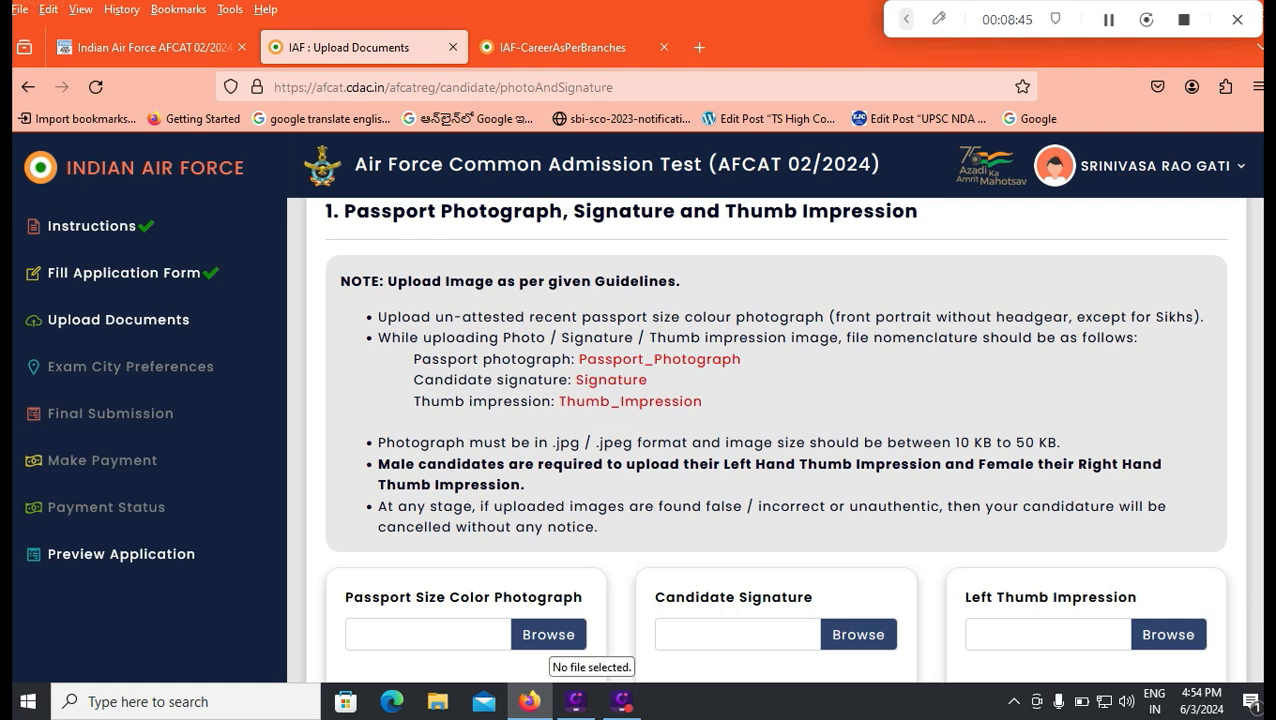
double_click(660, 359)
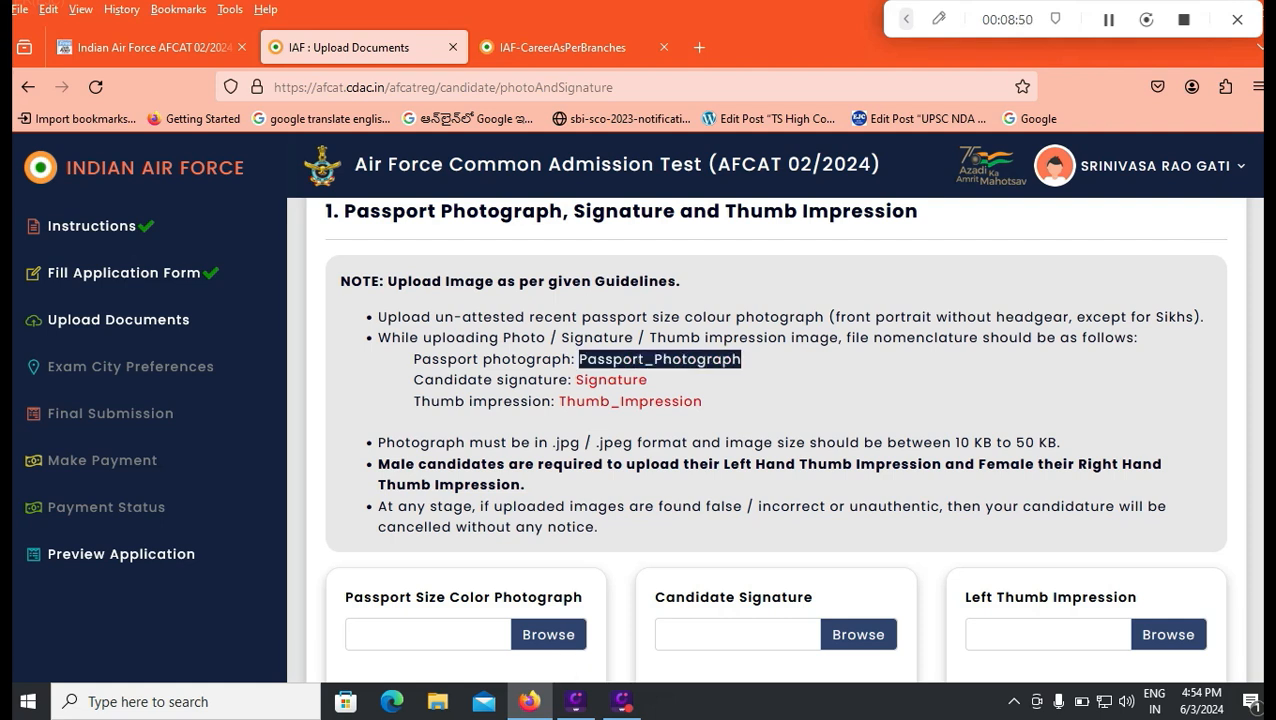
left_click_drag(576, 380, 639, 380)
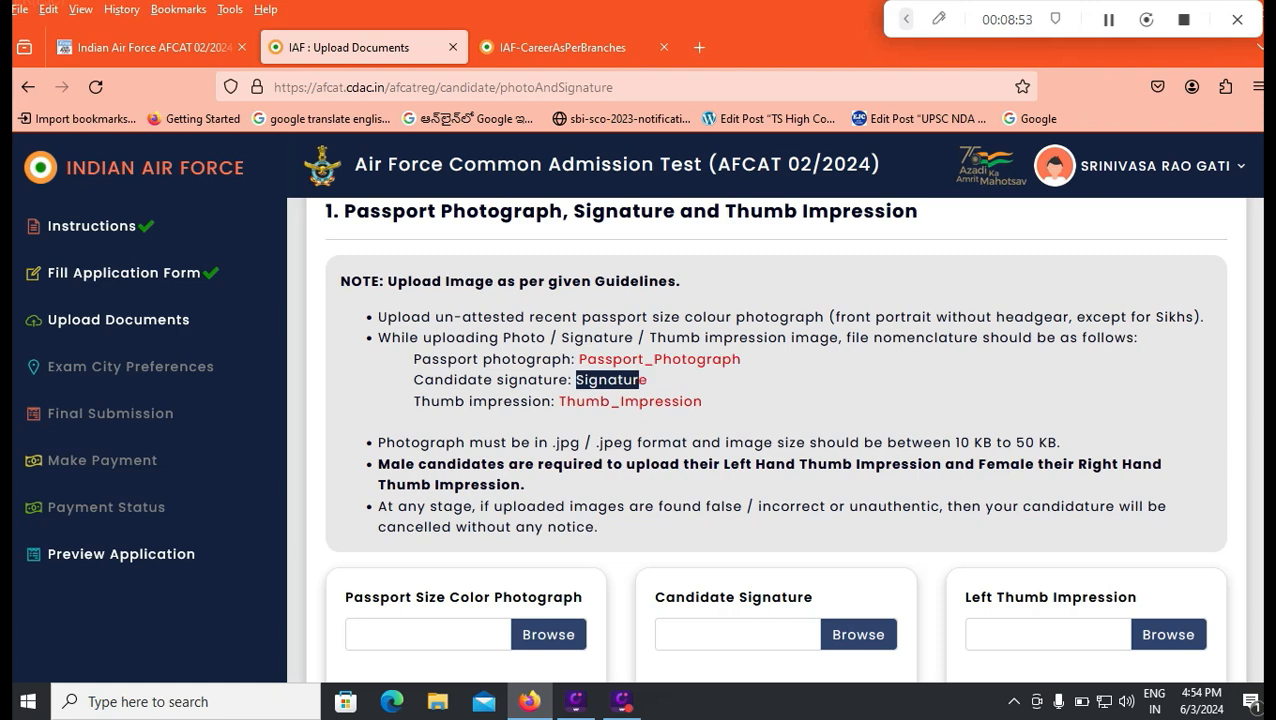
scroll(776, 440, "down", 3)
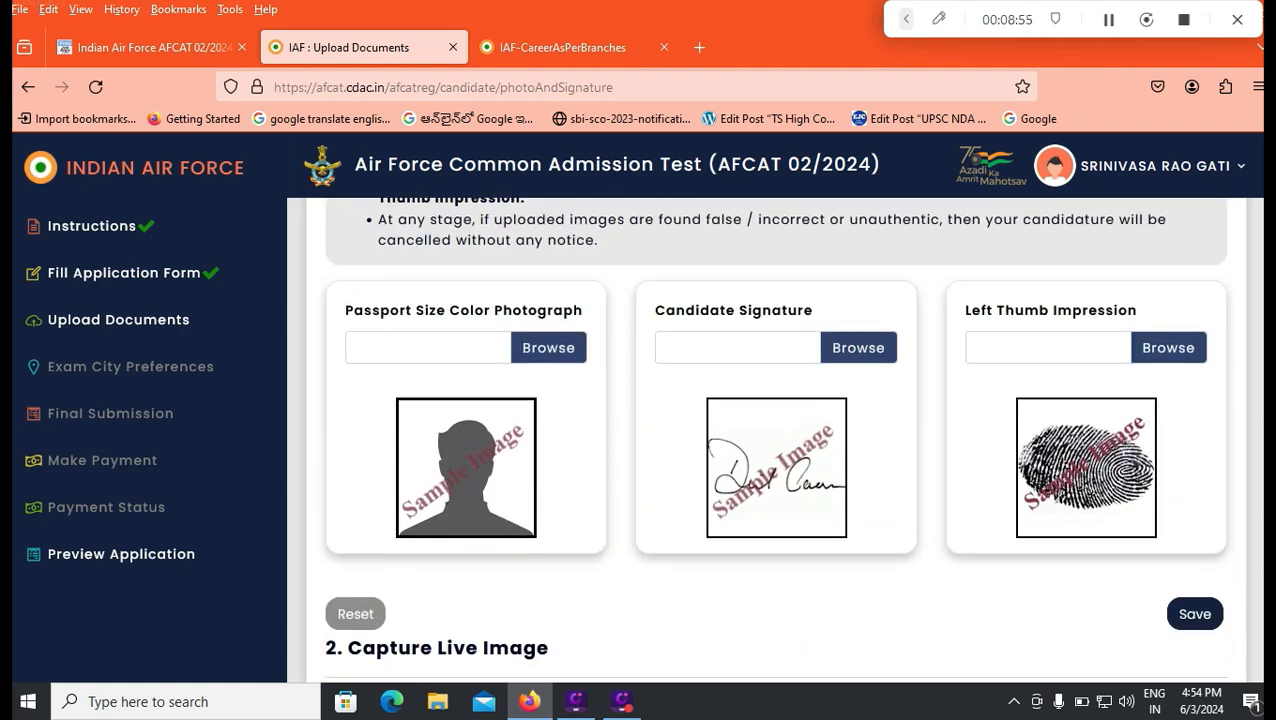
scroll(776, 440, "down", 2)
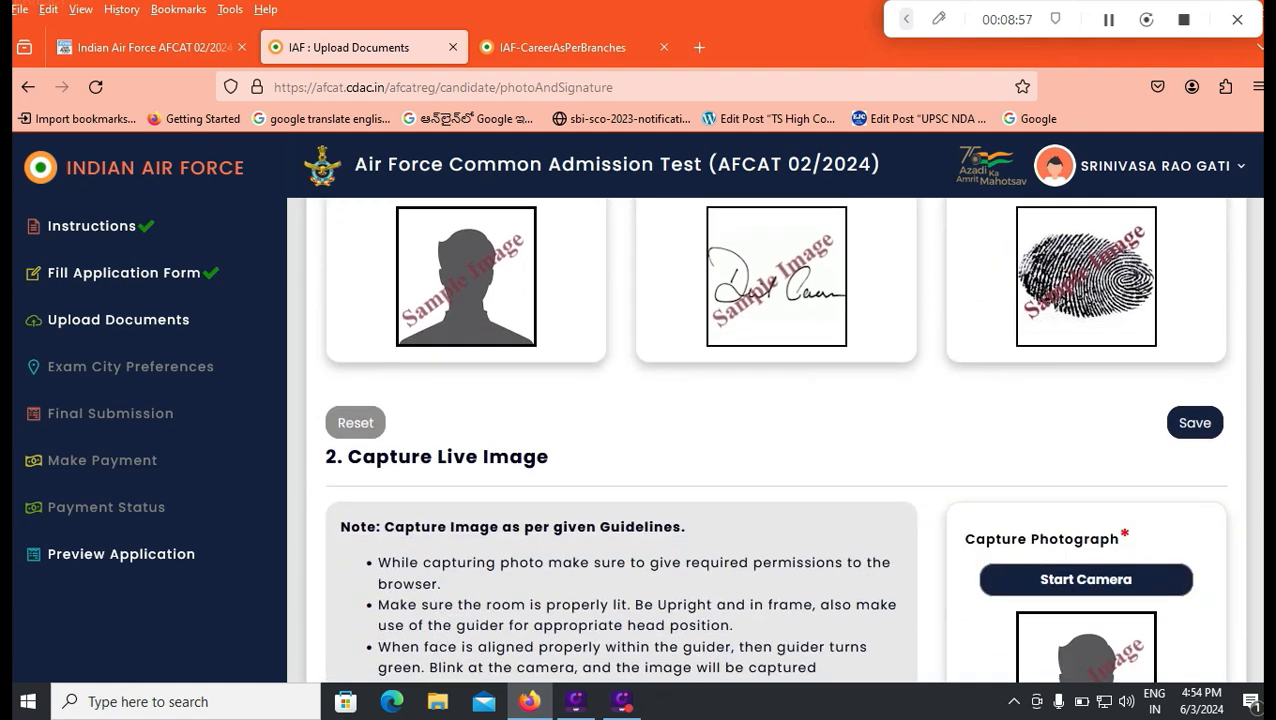
scroll(776, 440, "up", 1)
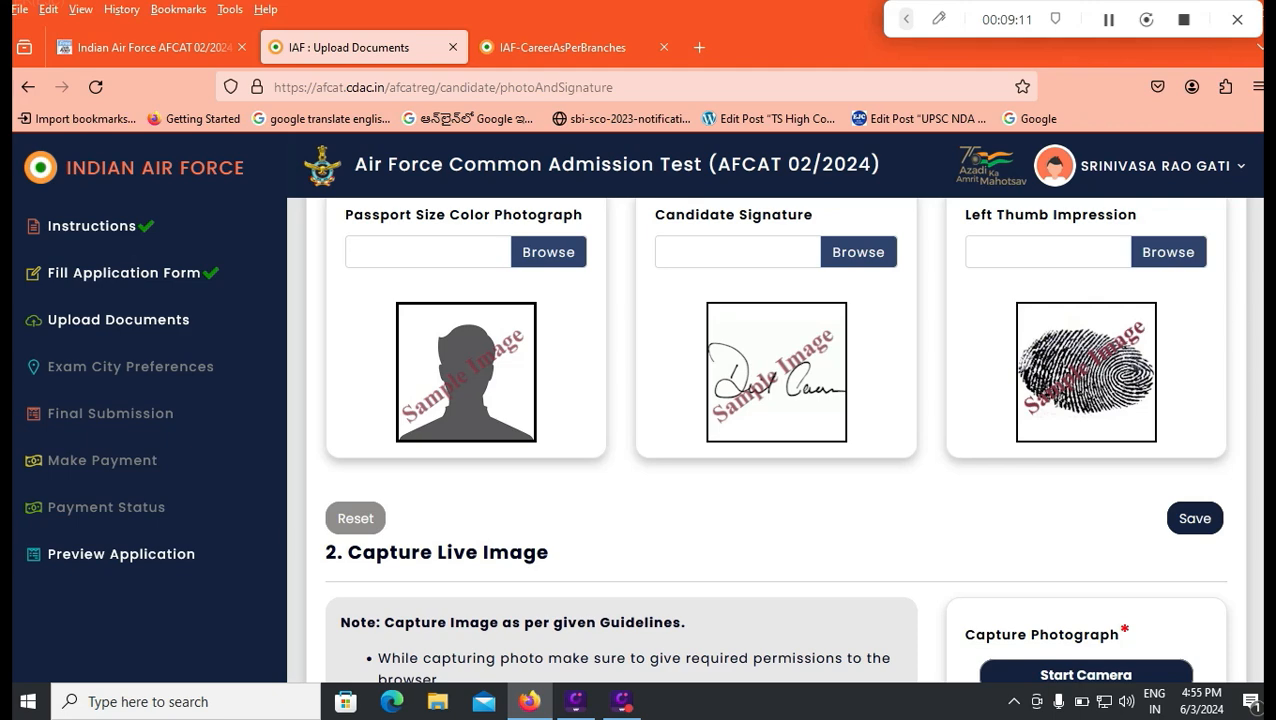
scroll(774, 438, "down", 3)
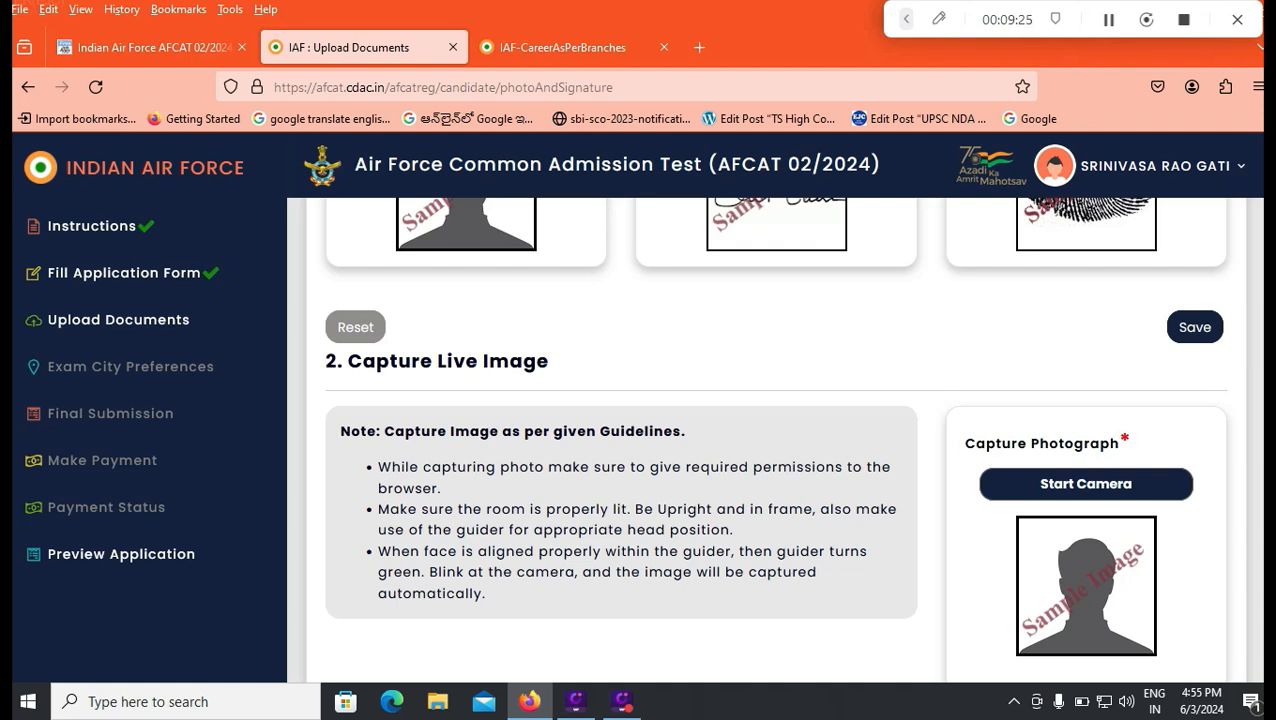
scroll(776, 440, "down", 3)
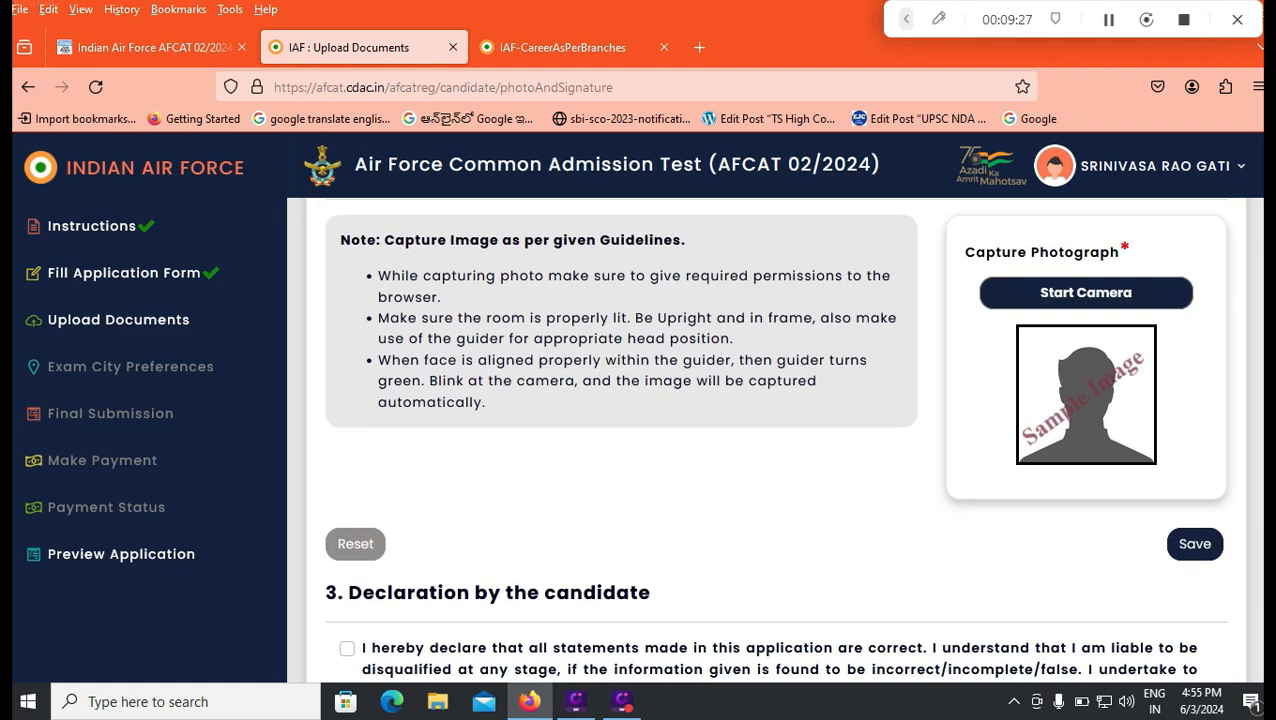
Step: Accept the candidate's declaration and enter TIRUPATI as the place
scroll(776, 440, "down", 3)
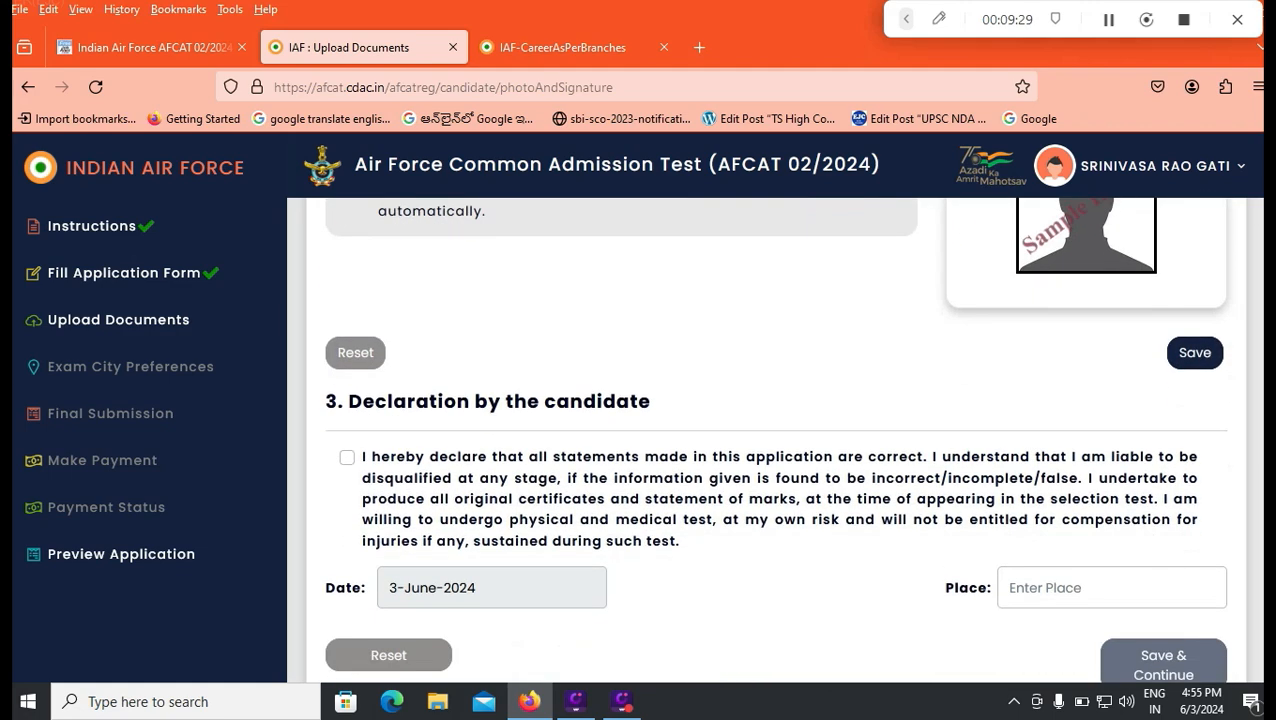
left_click(347, 457)
left_click(1041, 589)
type("TIRUPATI")
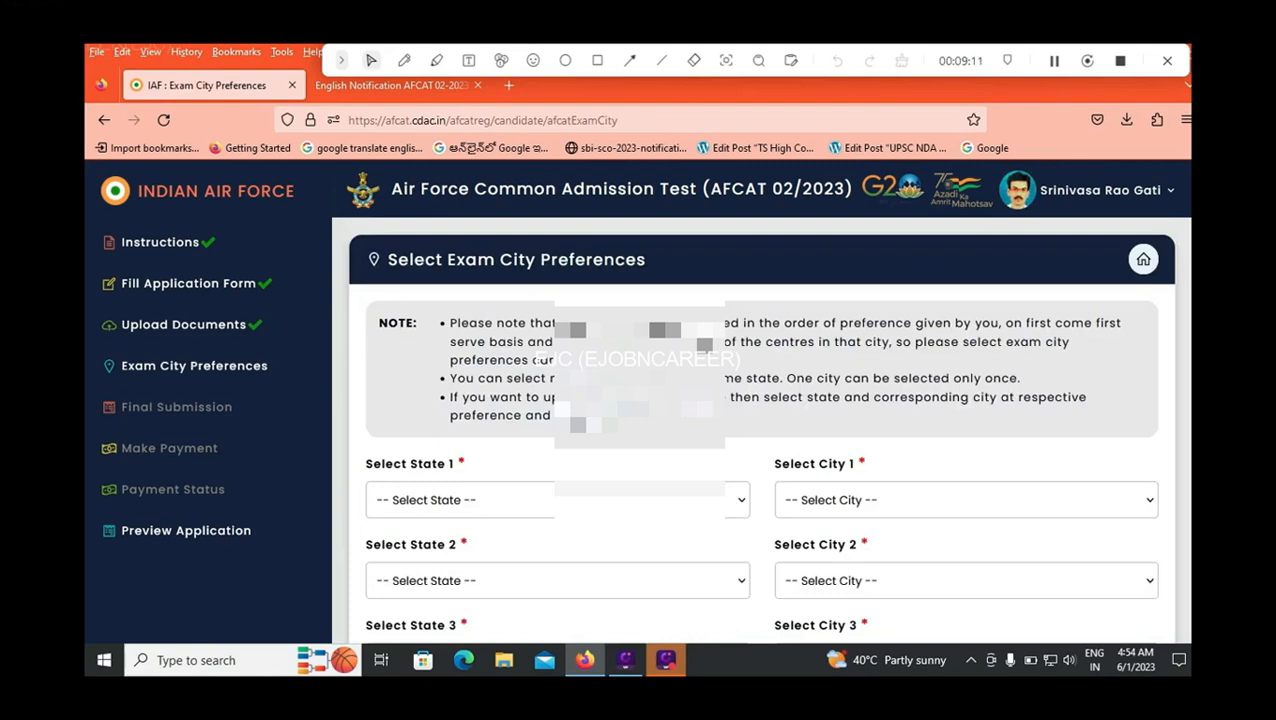
Step: Set the first exam state preference to Andhra Pradesh and view the exam cities offered for it
left_click(557, 500)
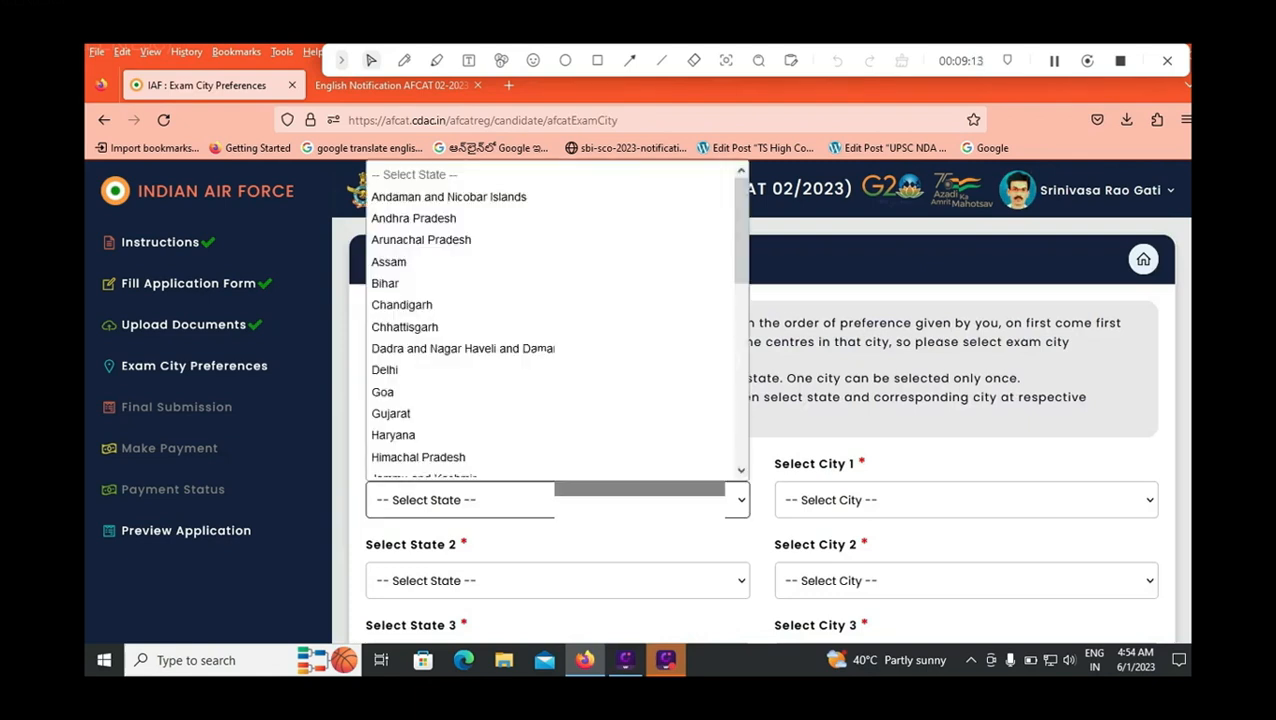
left_click(450, 217)
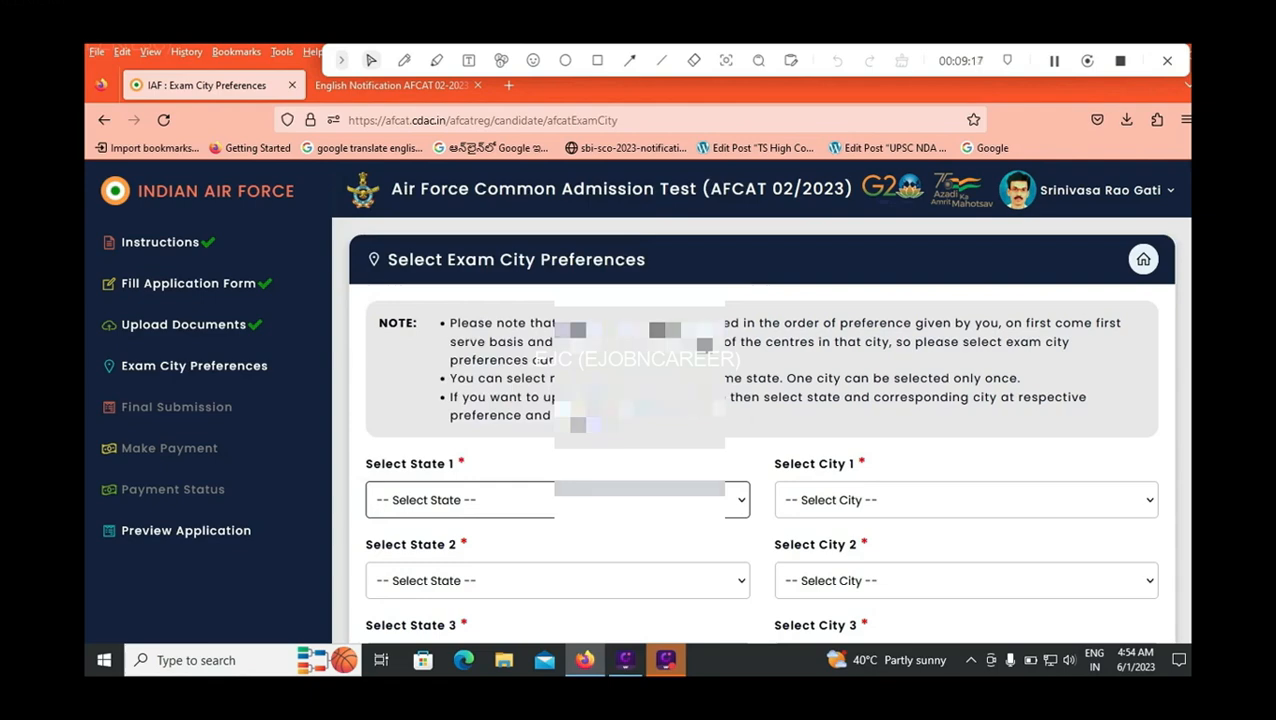
scroll(761, 430, "down", 1)
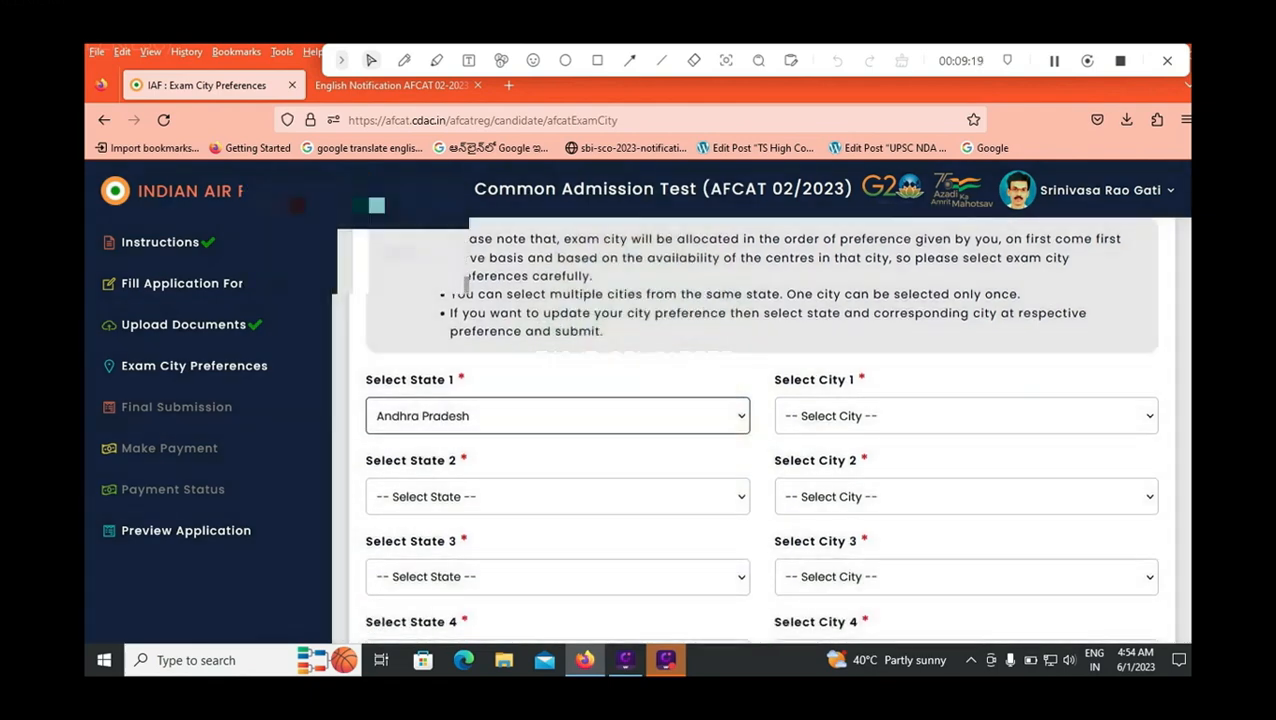
left_click(966, 416)
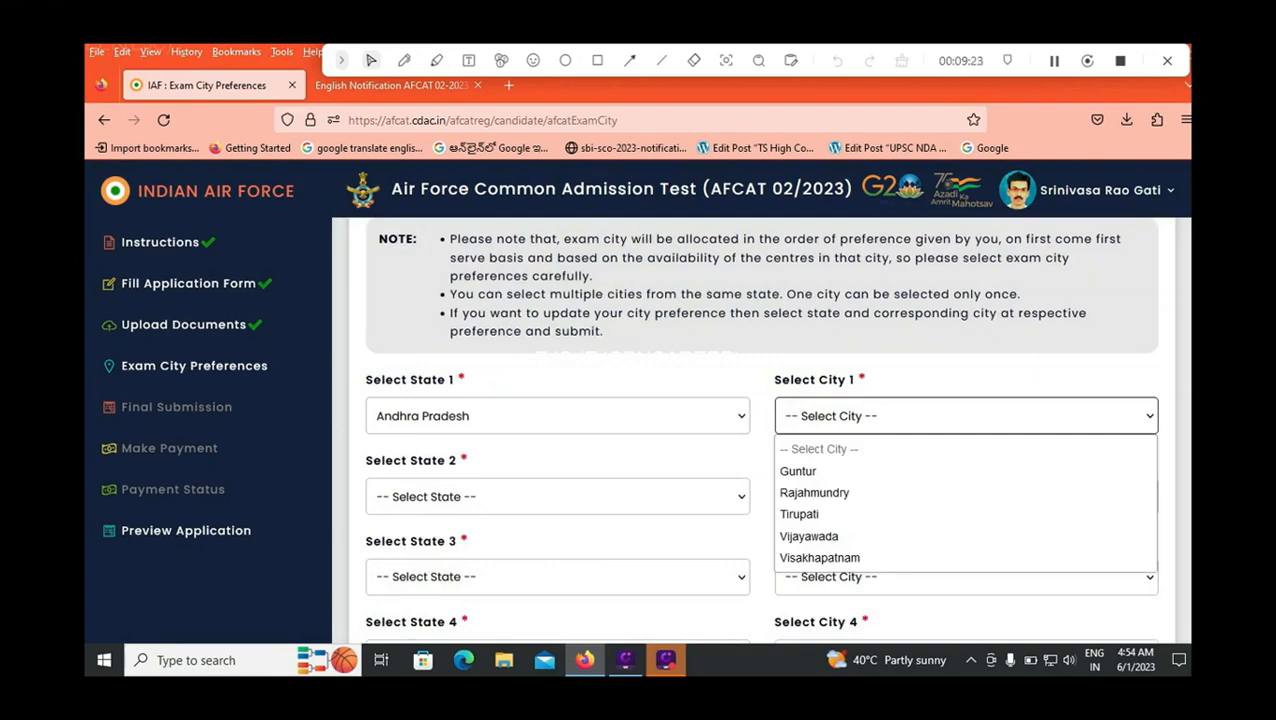
Step: Change the first exam state preference to Telangana and view the exam cities offered for it
left_click(557, 416)
left_click(557, 416)
scroll(550, 305, "down", 8)
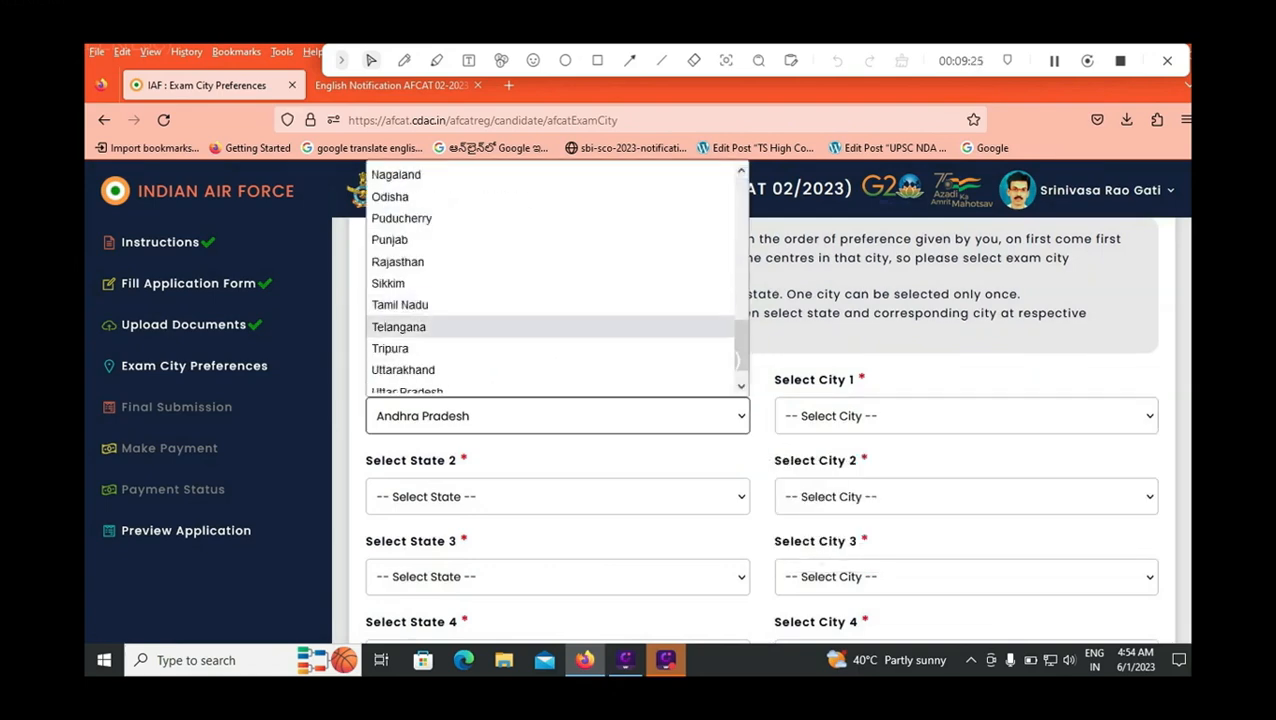
left_click(430, 327)
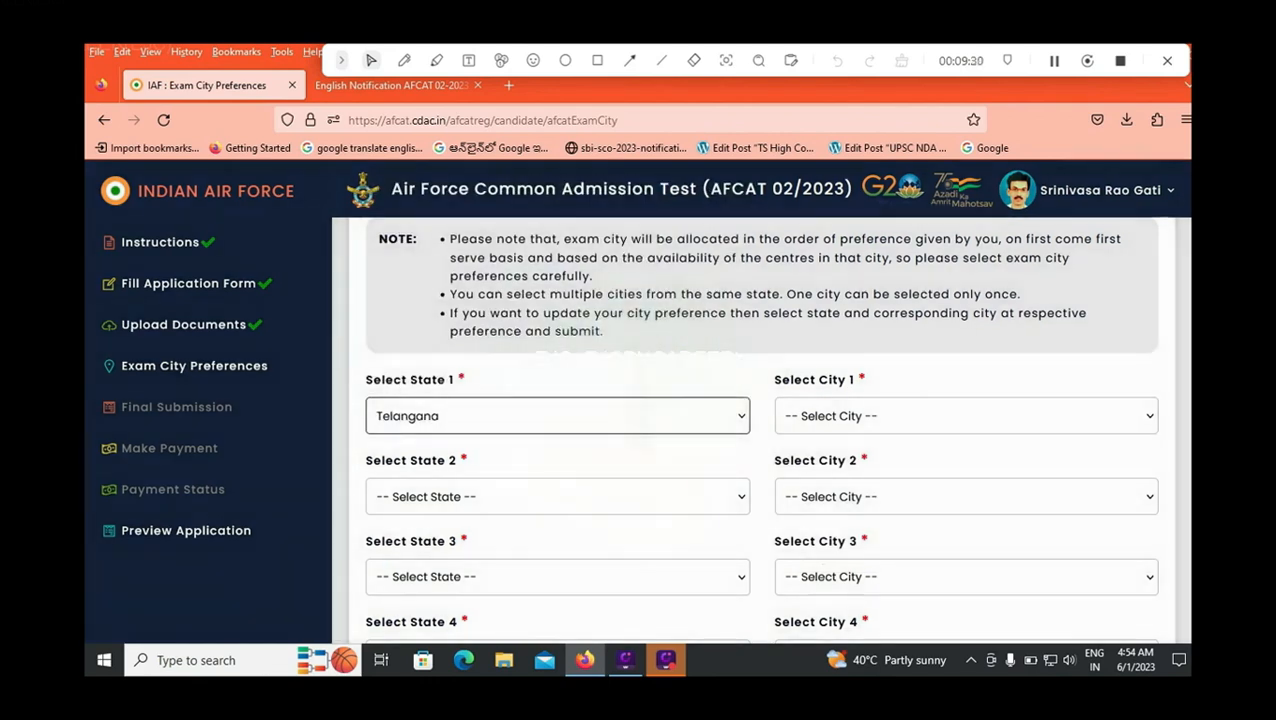
left_click(966, 416)
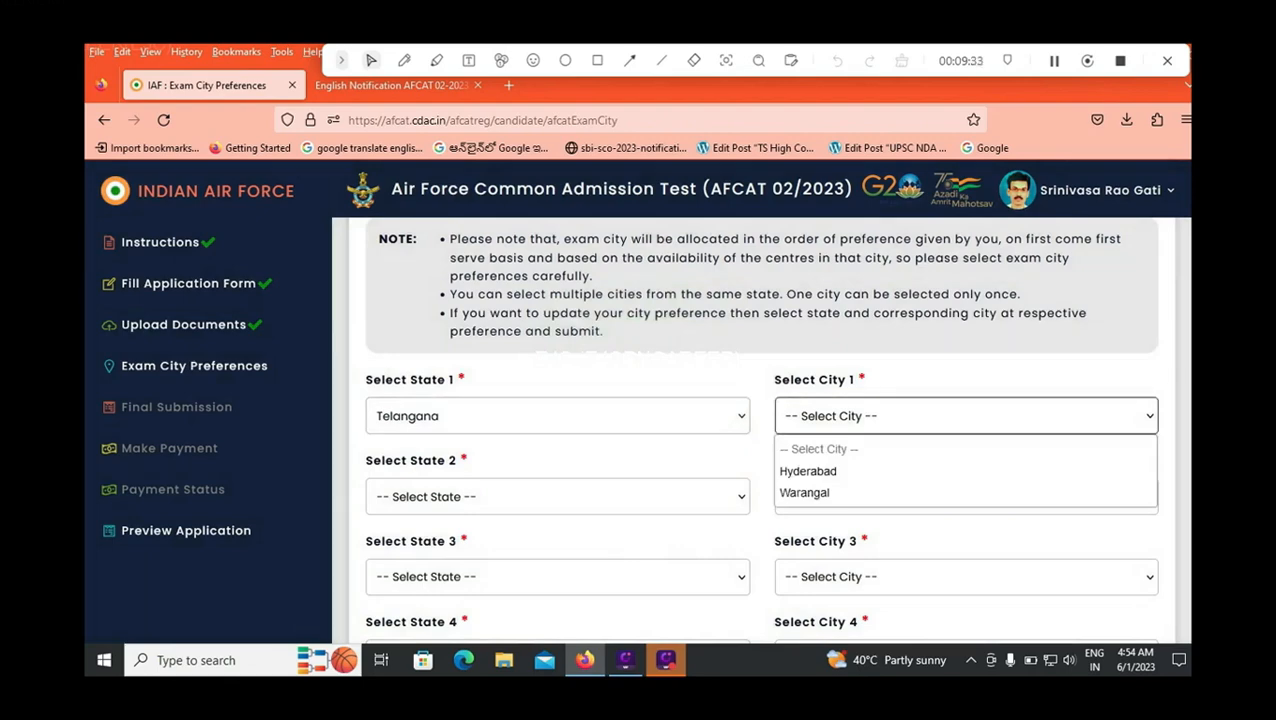
Step: Review the five exam state and city preference fields and the draft application preview through the declaration
scroll(760, 430, "down", 3)
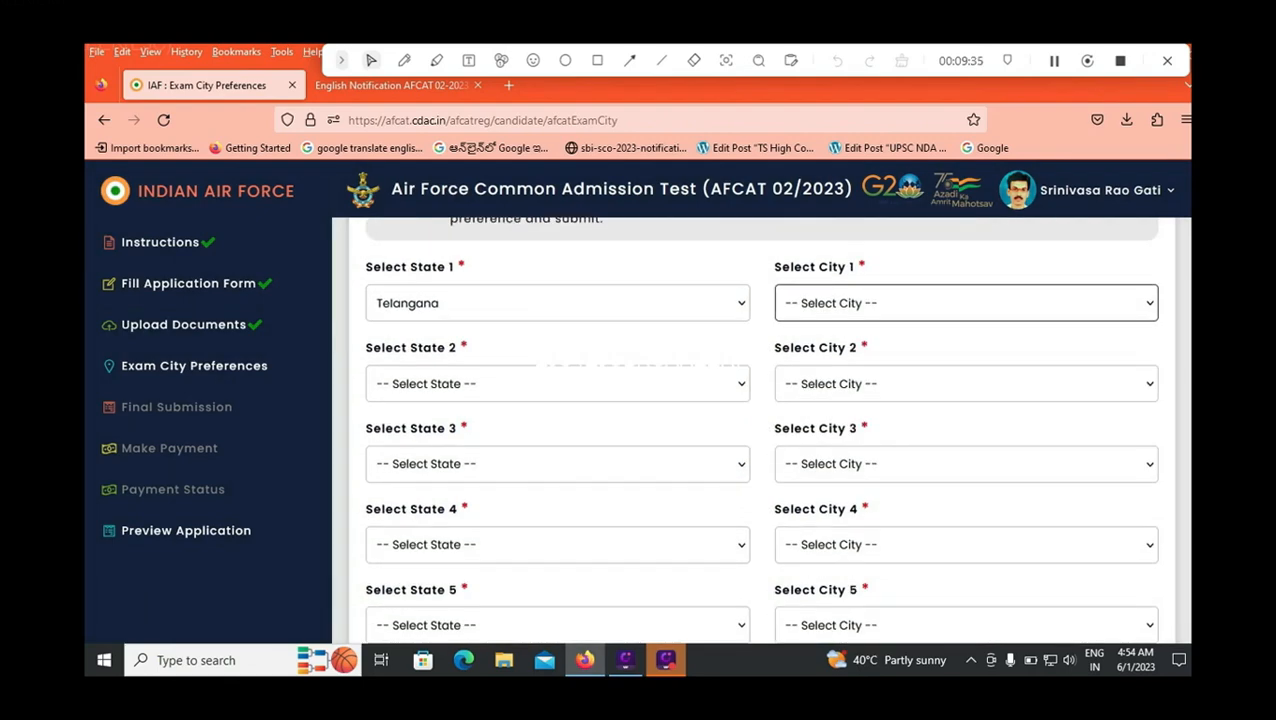
scroll(760, 430, "up", 1)
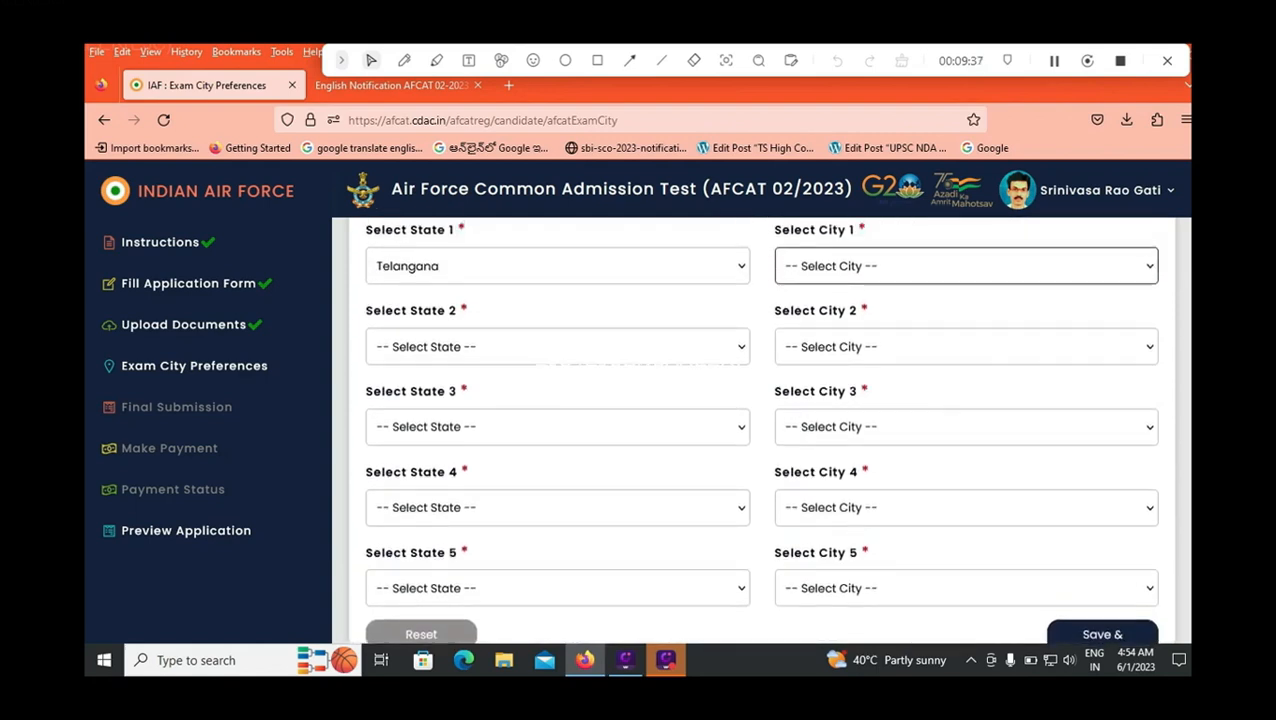
scroll(760, 430, "down", 3)
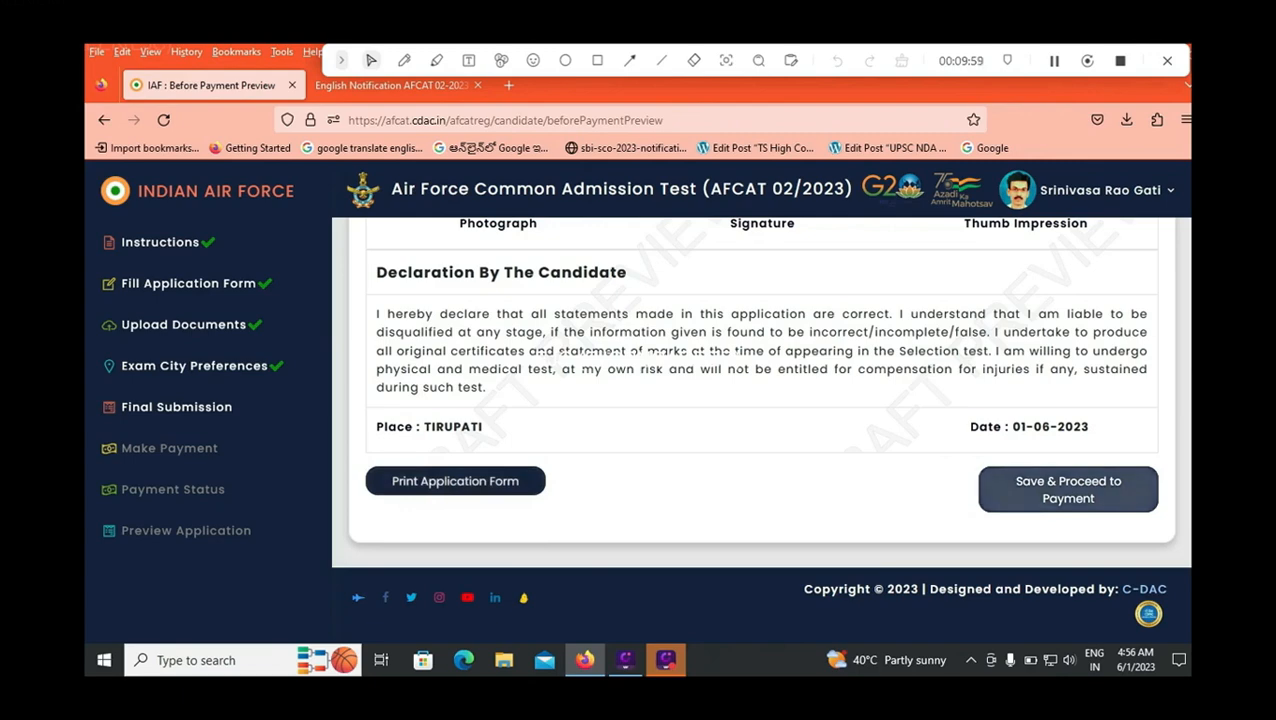
Step: Save the previewed application, confirm the details in the summary for final submission, and continue to the payment instructions
left_click(1068, 490)
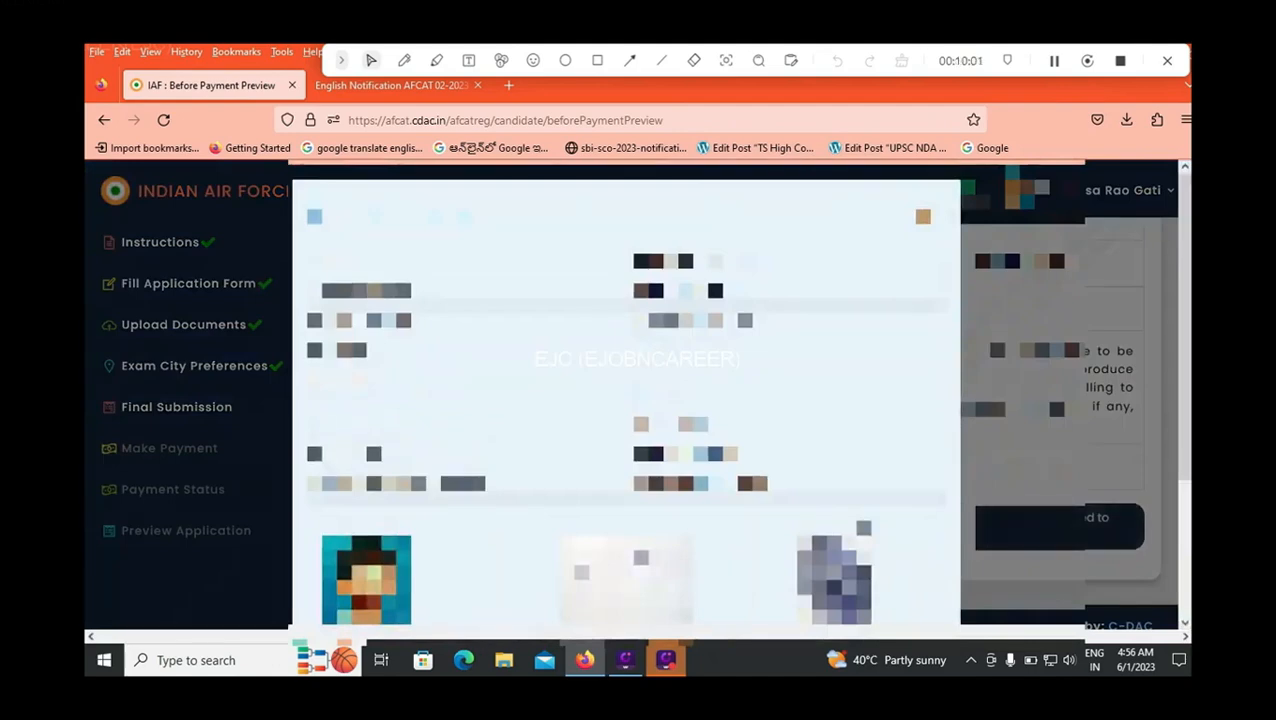
scroll(1068, 490, "down", 3)
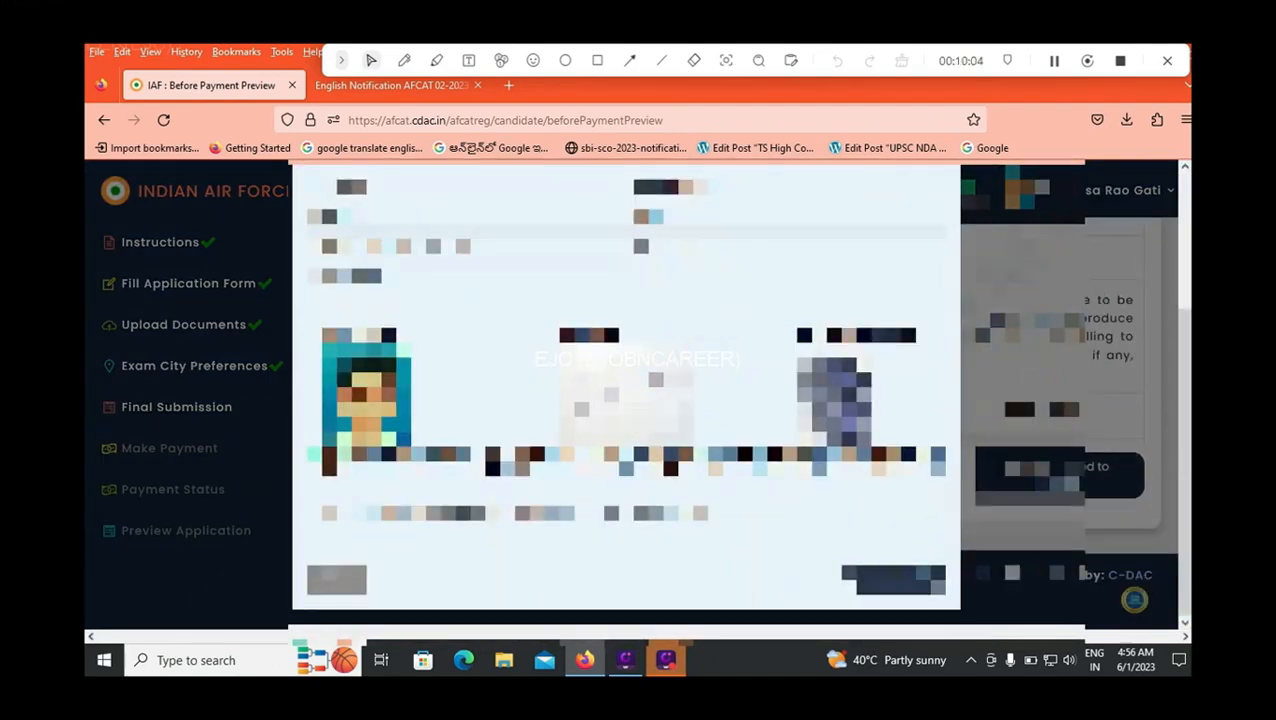
left_click(895, 580)
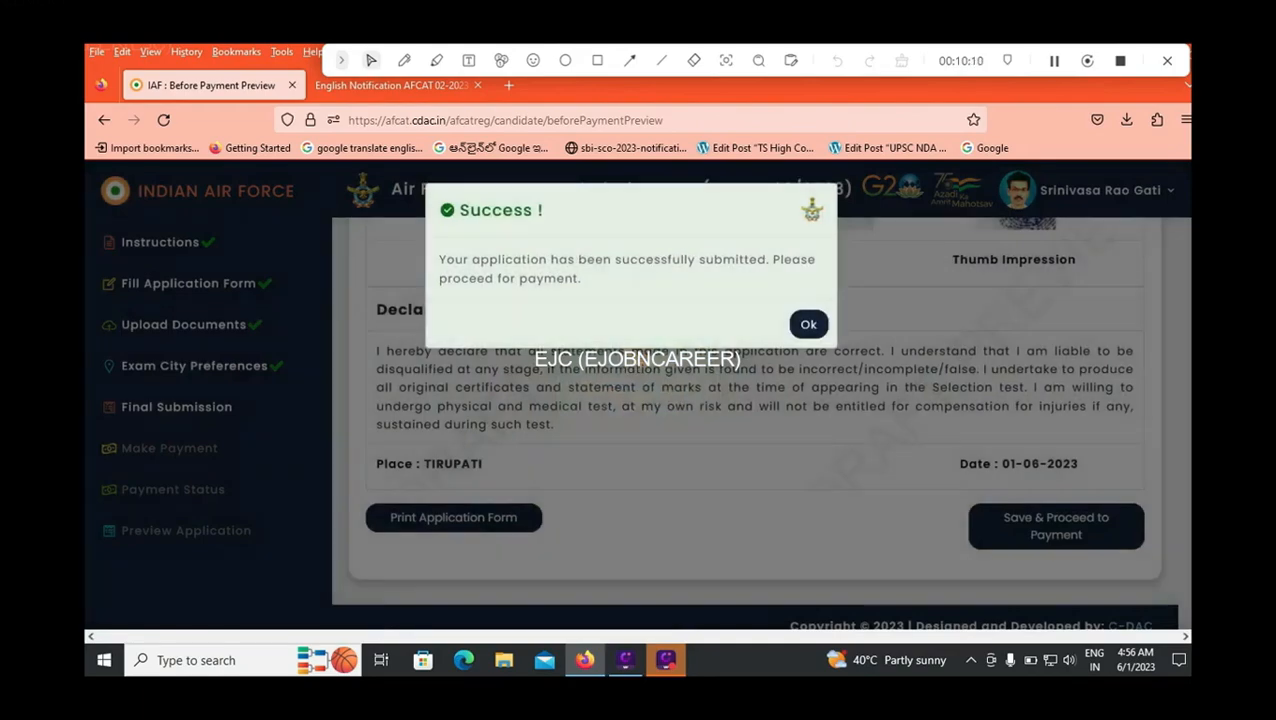
left_click(808, 324)
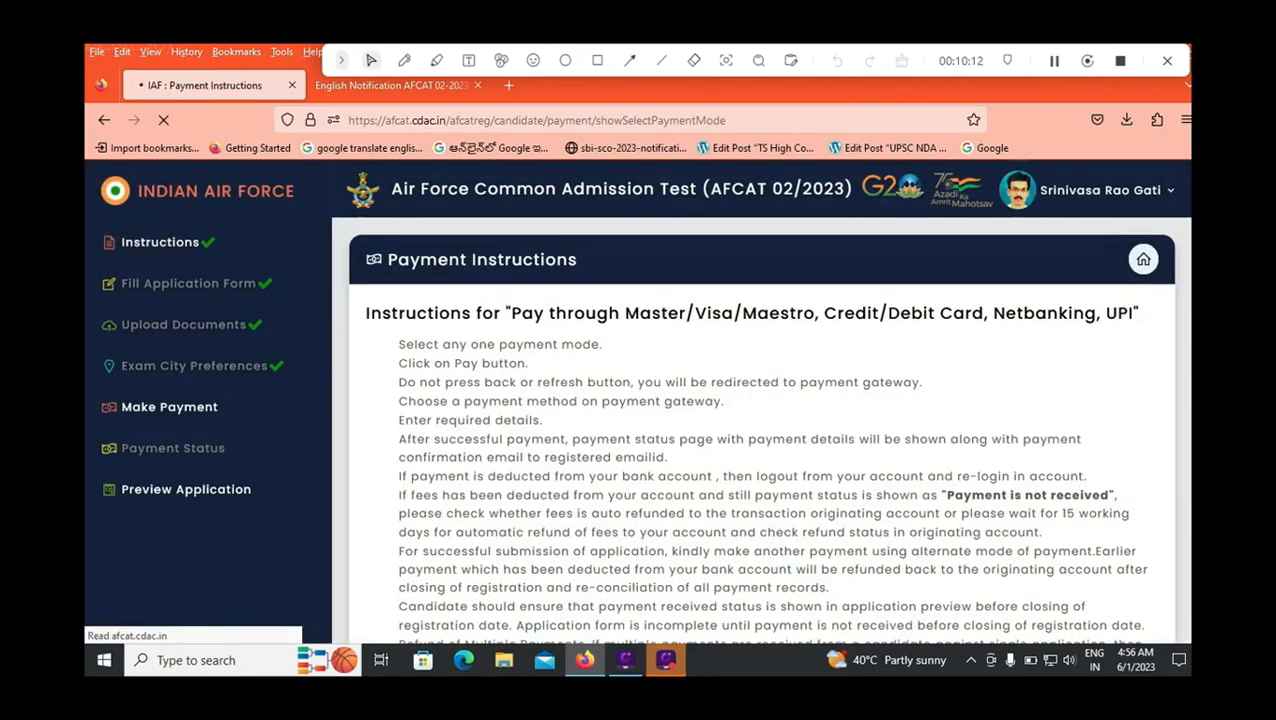
Step: Choose Payment Gateway 1 (Credit/Debit Card, Netbanking, UPI) as the payment method and proceed to pay
scroll(390, 520, "down", 5)
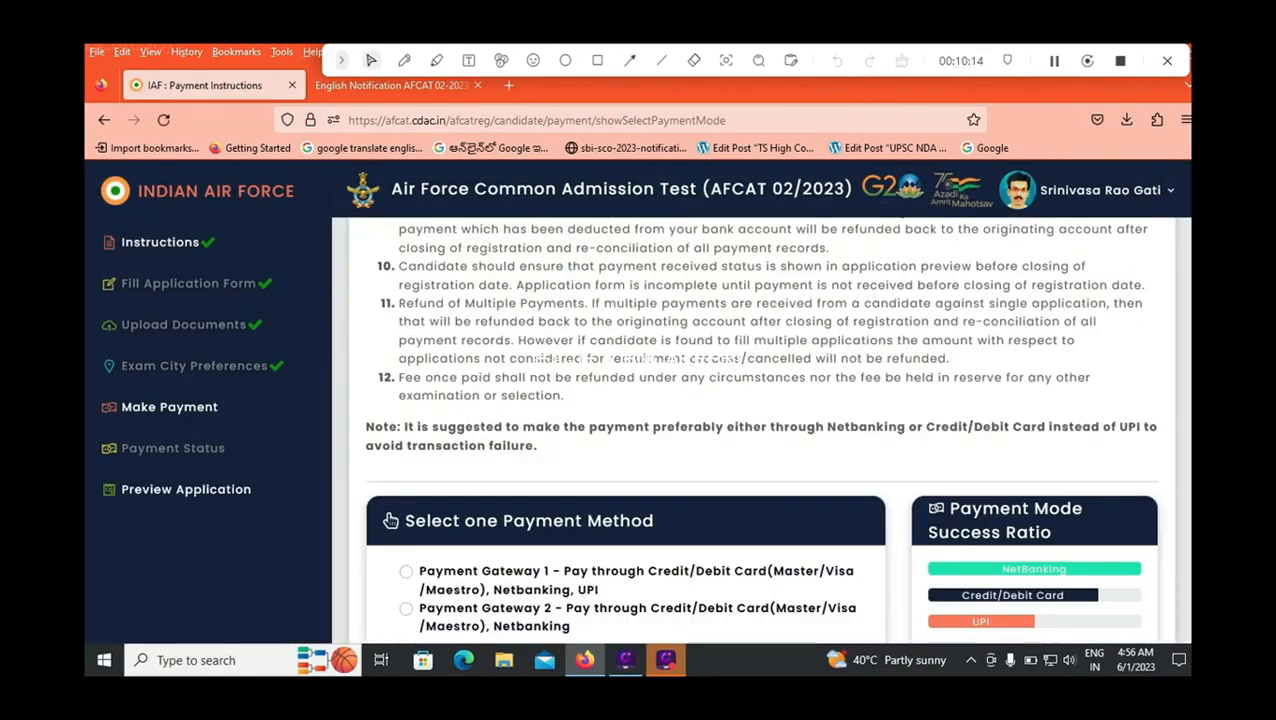
scroll(760, 430, "down", 2)
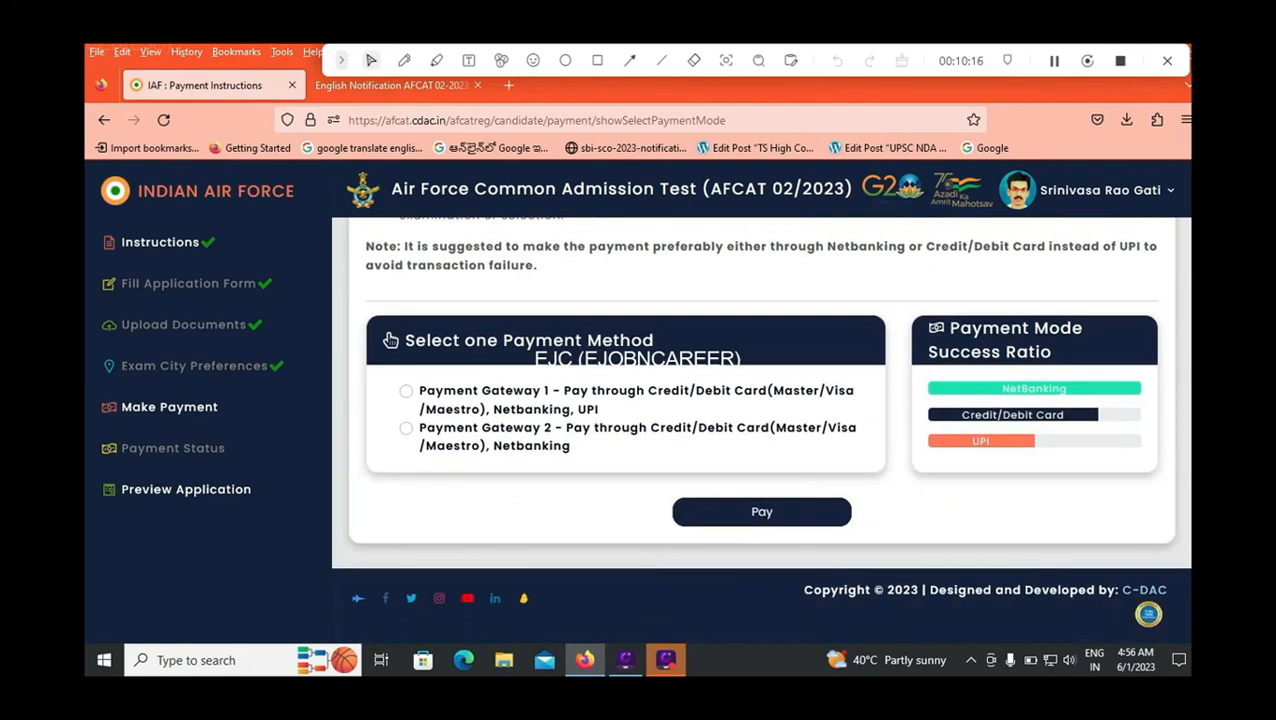
left_click(405, 391)
left_click(761, 511)
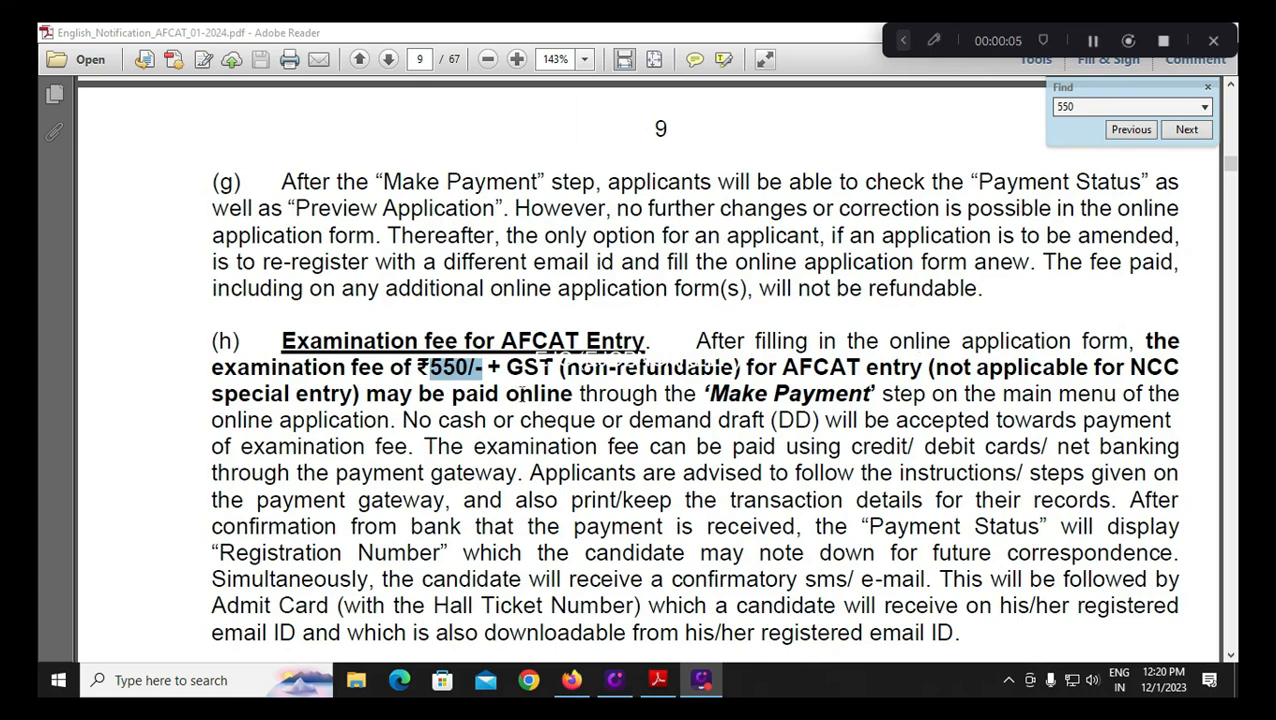
Step: Switch from the AFCAT notification PDF to the AFCAT 01/2024 Personal Details form in Firefox
mouse_move(571, 680)
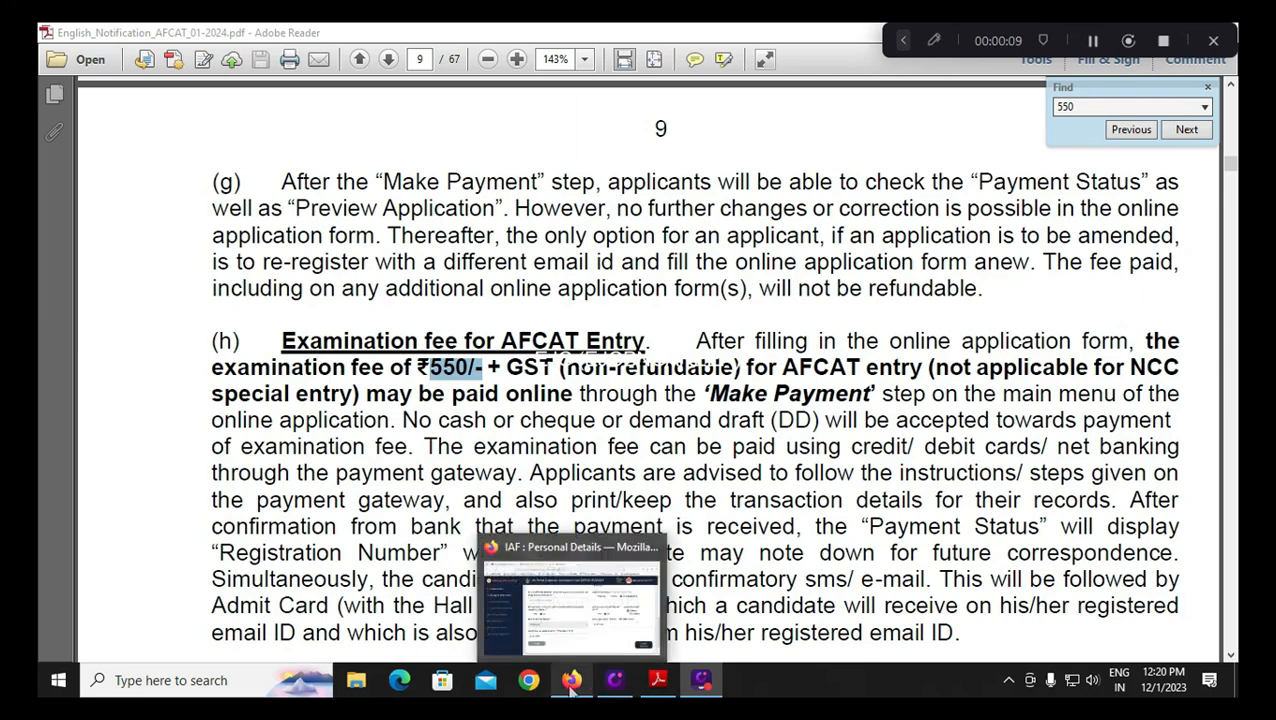
left_click(571, 680)
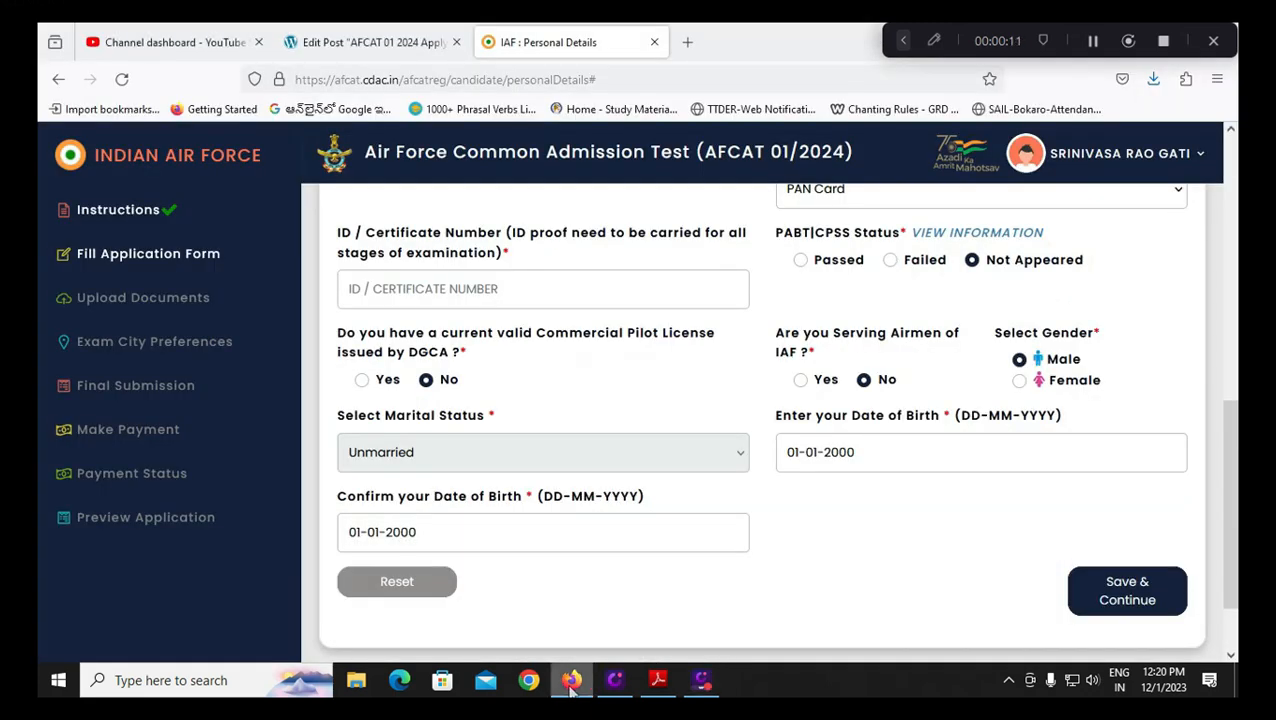